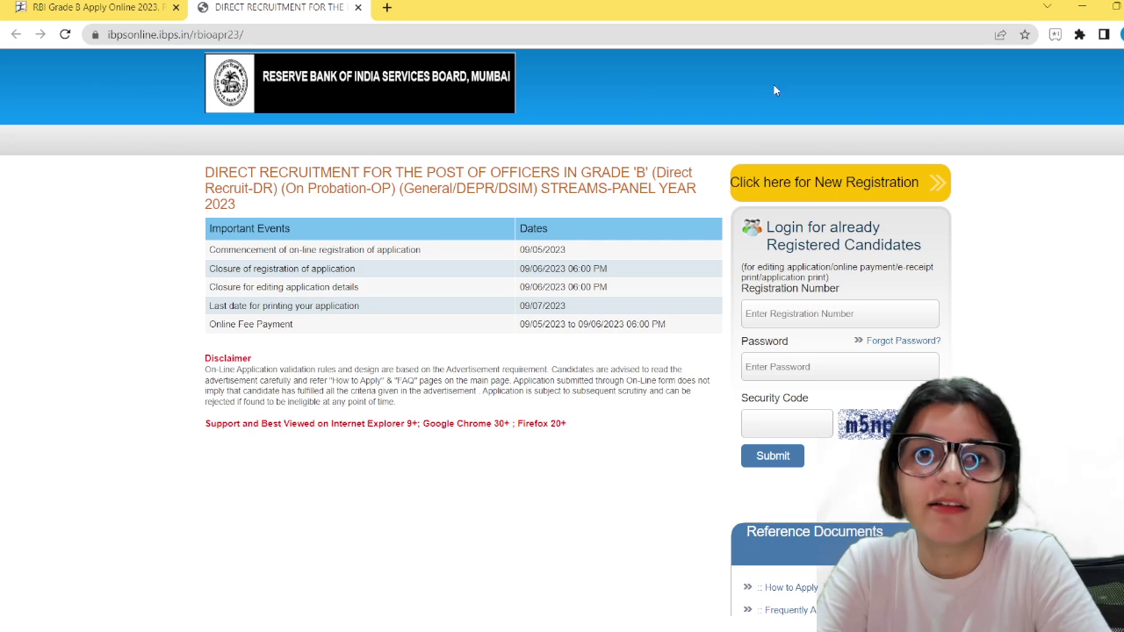
Start a new registration and enter the candidate's first and last names with their confirmations
{"action": "left_click", "coordinate": [827, 183]}
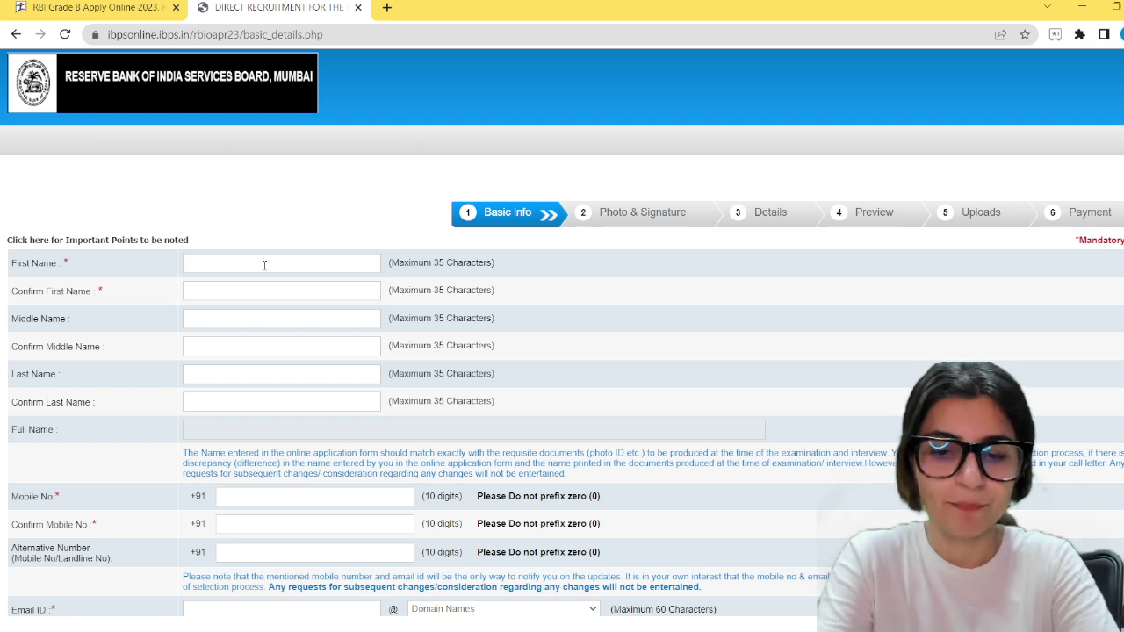
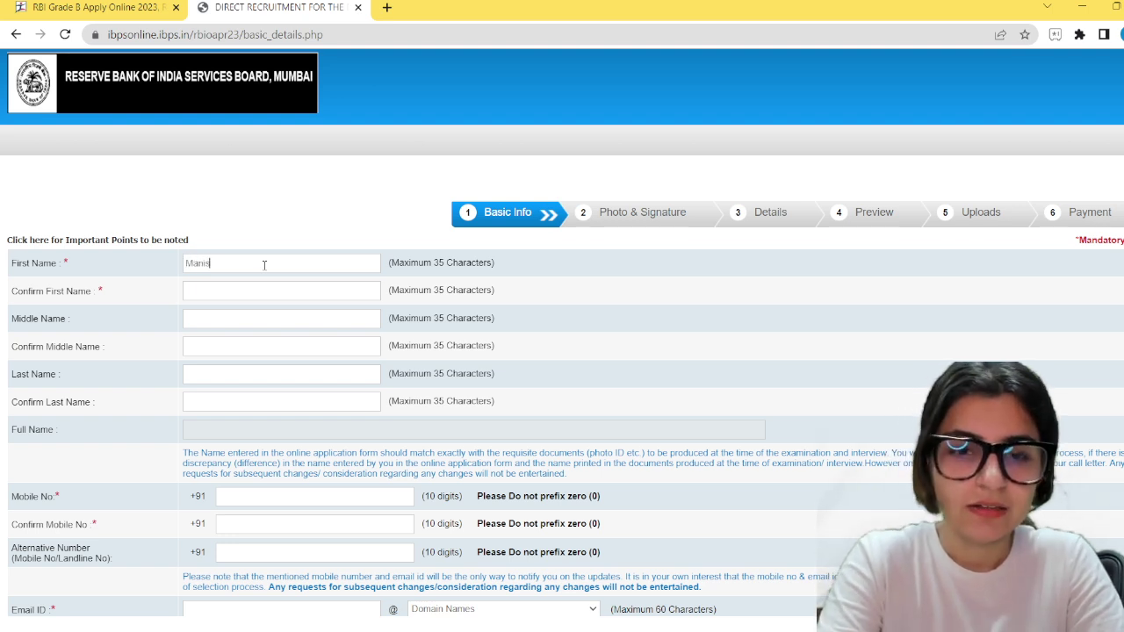
{"action": "left_click", "coordinate": [238, 284]}
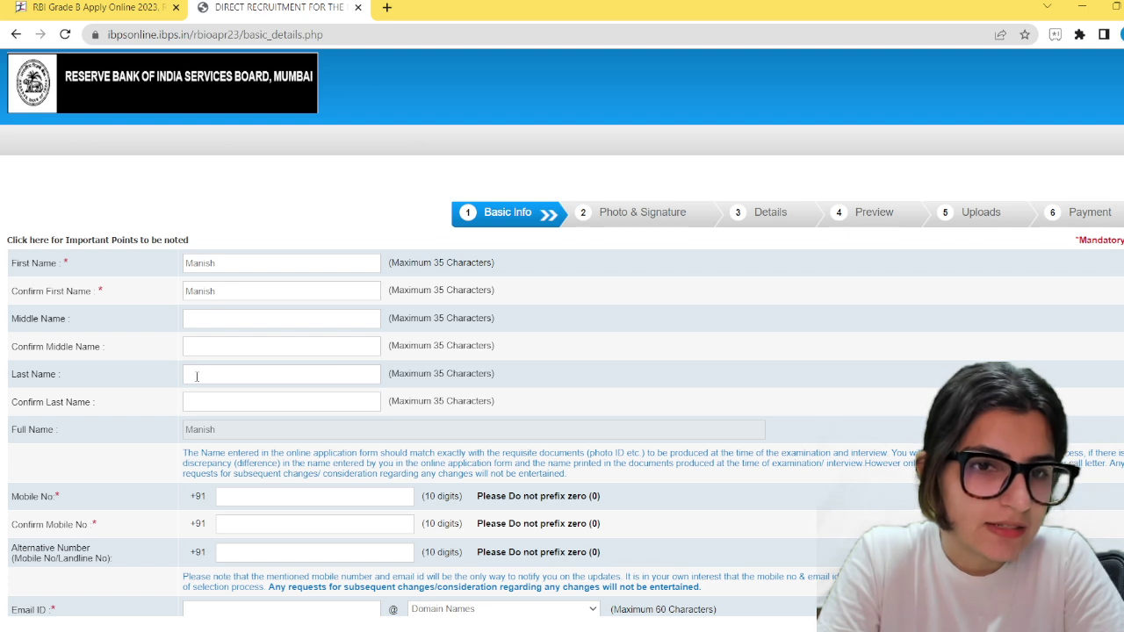
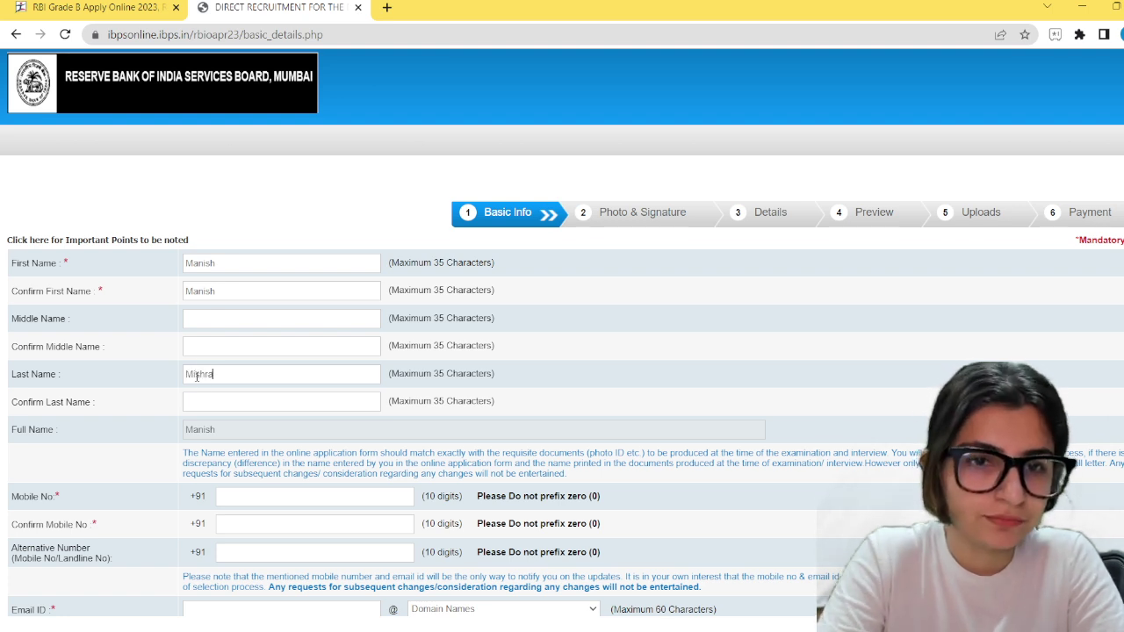
{"action": "left_click", "coordinate": [194, 404]}
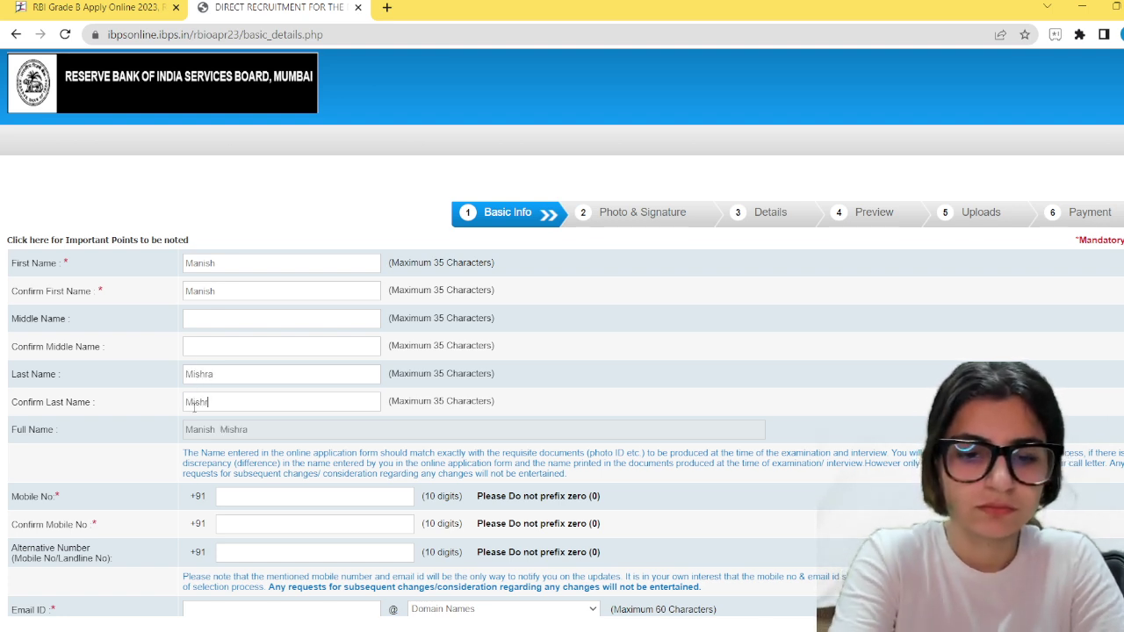
Enter the candidate's mobile number and confirm it, fixing the mistyped digits
{"action": "left_click", "coordinate": [247, 495]}
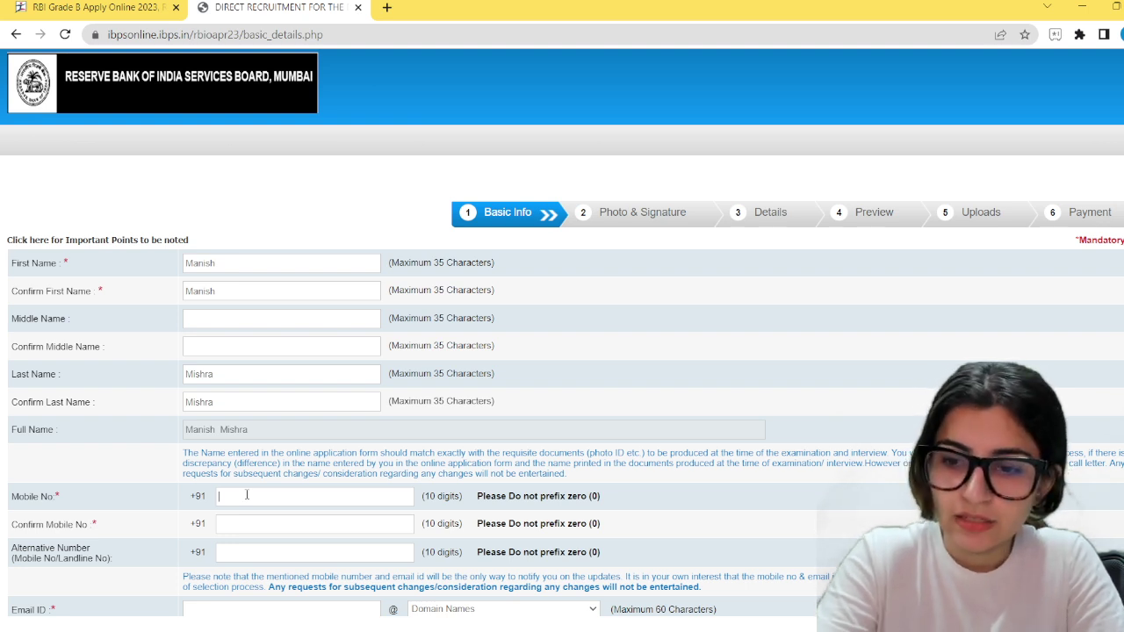
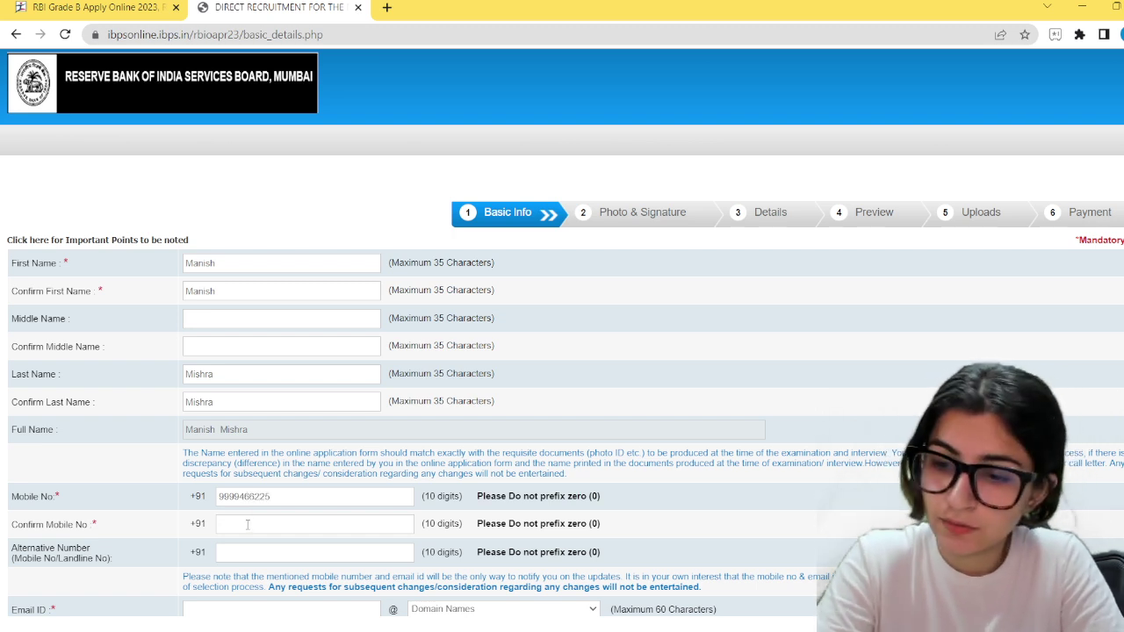
{"action": "left_click", "coordinate": [247, 525]}
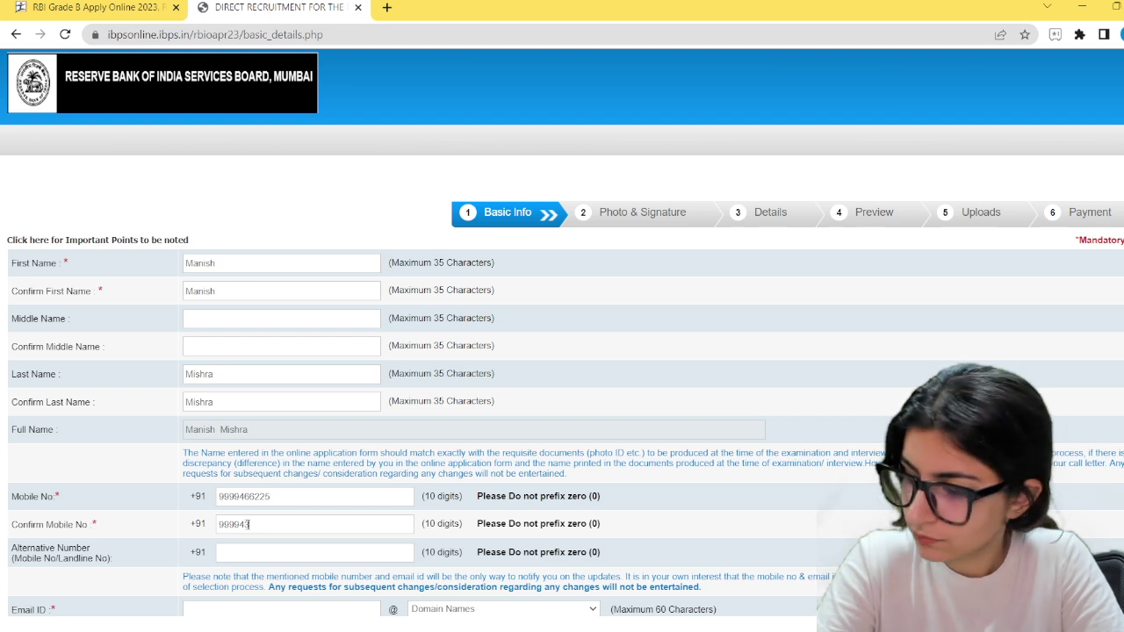
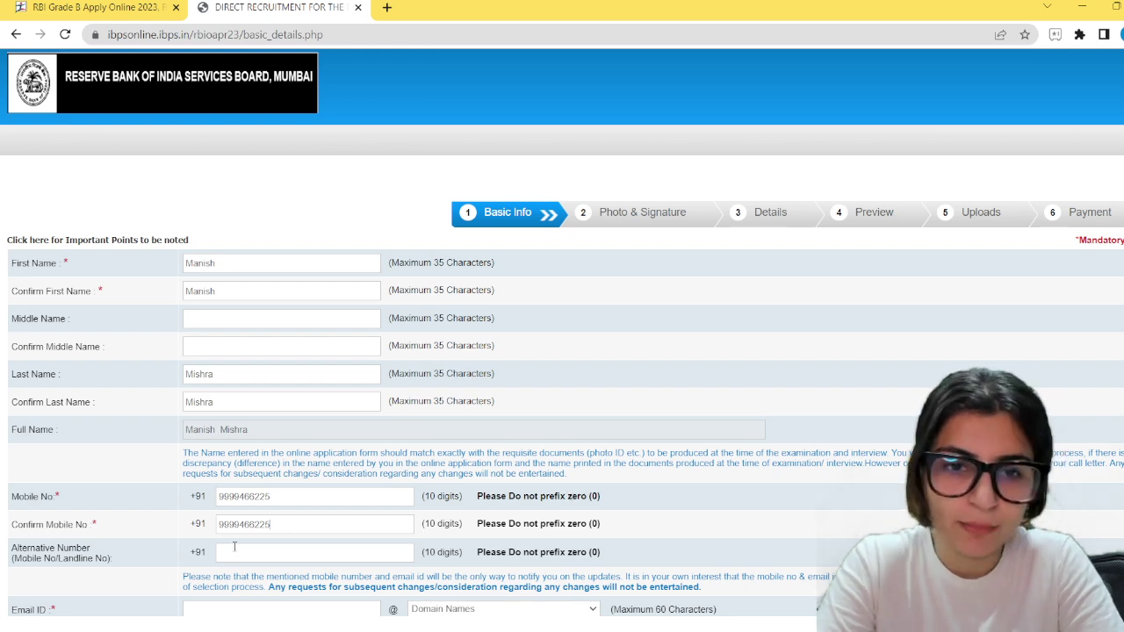
{"action": "scroll", "coordinate": [562, 334], "scroll_direction": "down", "scroll_amount": 2}
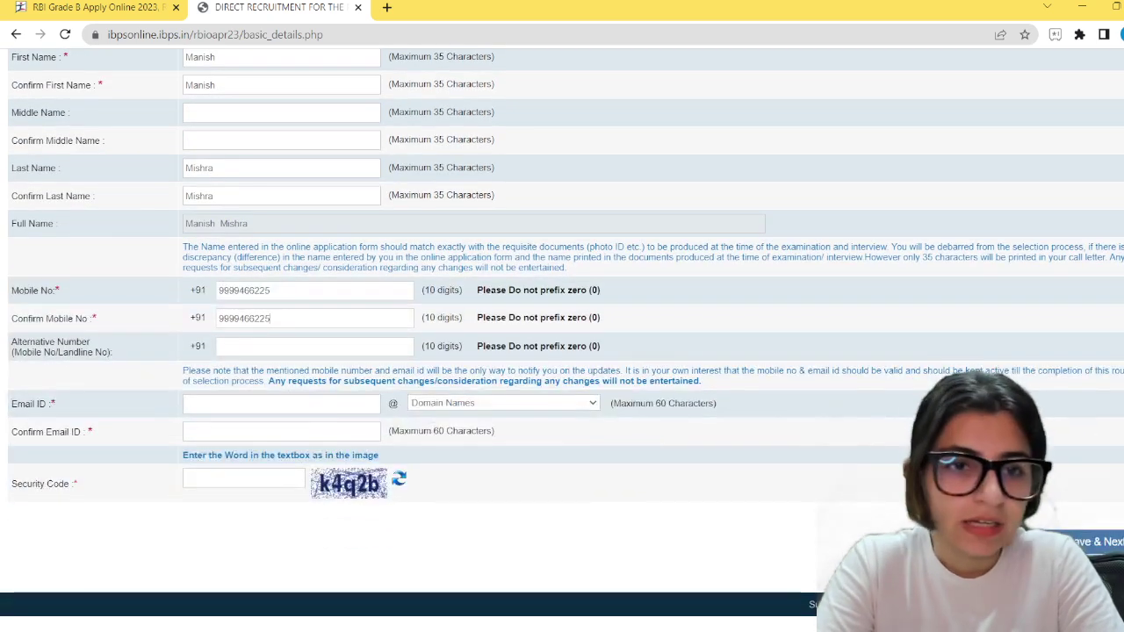
Enter the candidate's e-mail address with the gmail.com domain and confirm it
{"action": "left_click", "coordinate": [277, 406]}
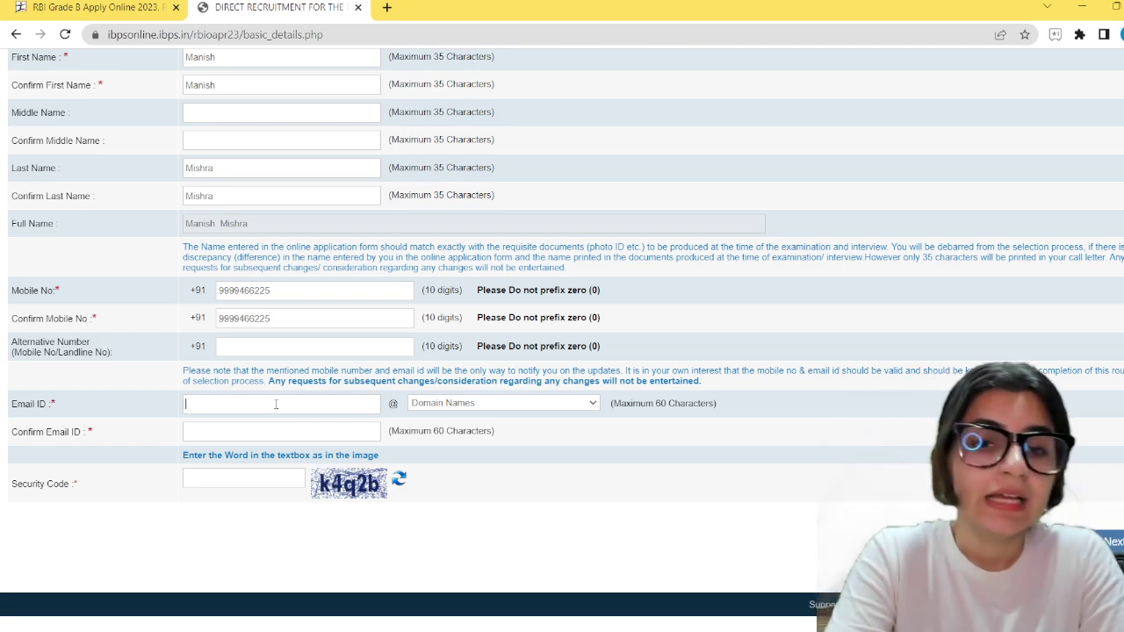
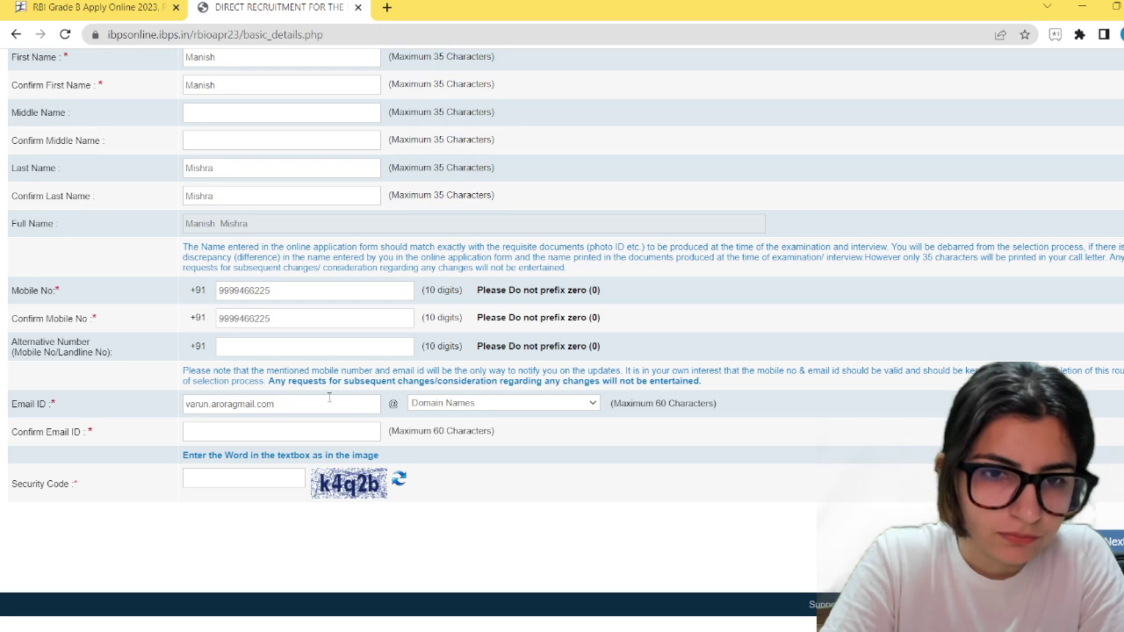
{"action": "double_click", "coordinate": [267, 404]}
{"action": "key", "text": "shift+Left"}
{"action": "key", "text": "shift+Left"}
{"action": "key", "text": "shift+Left"}
{"action": "key", "text": "shift+Left"}
{"action": "key", "text": "shift+Left"}
{"action": "key", "text": "shift+Left"}
{"action": "key", "text": "shift+Right"}
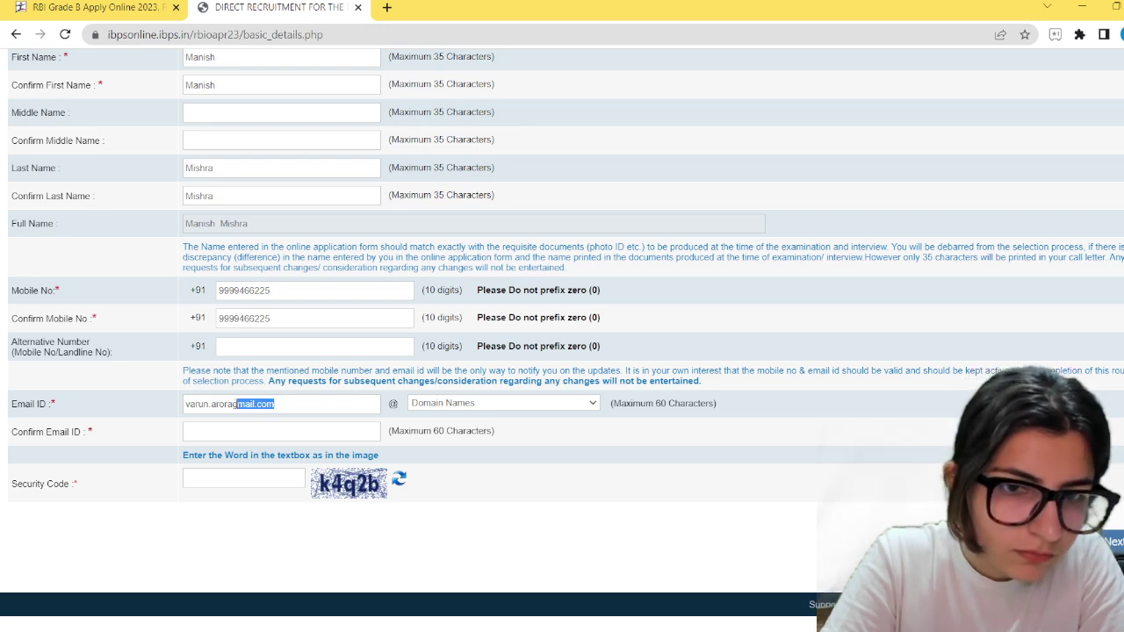
{"action": "key", "text": "BackSpace"}
{"action": "key", "text": "BackSpace"}
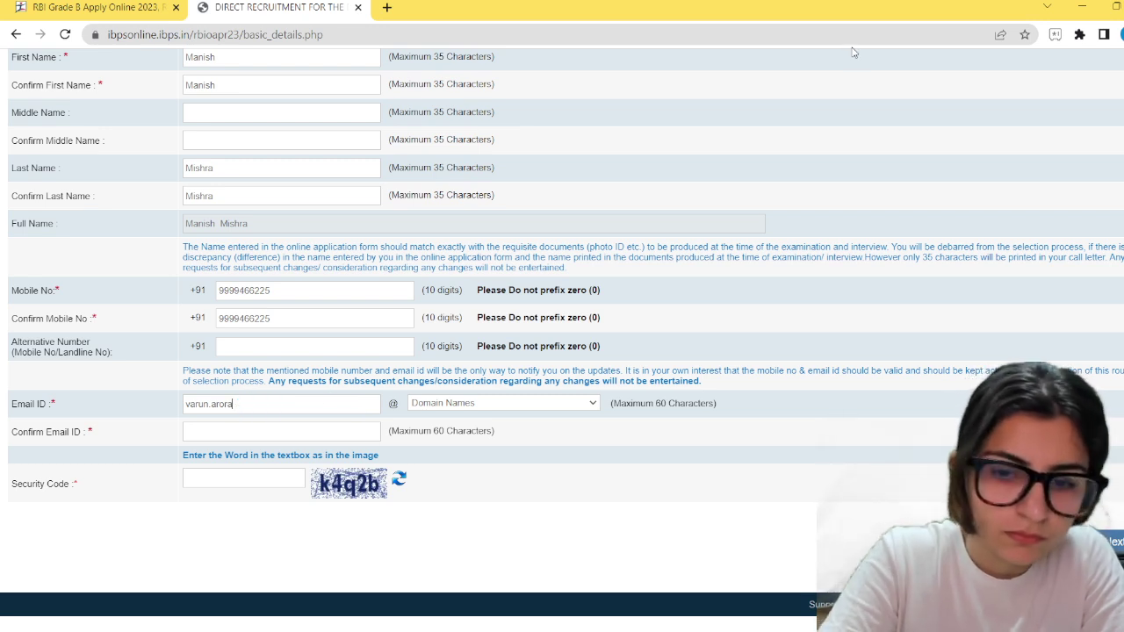
{"action": "type", "text": "6961"}
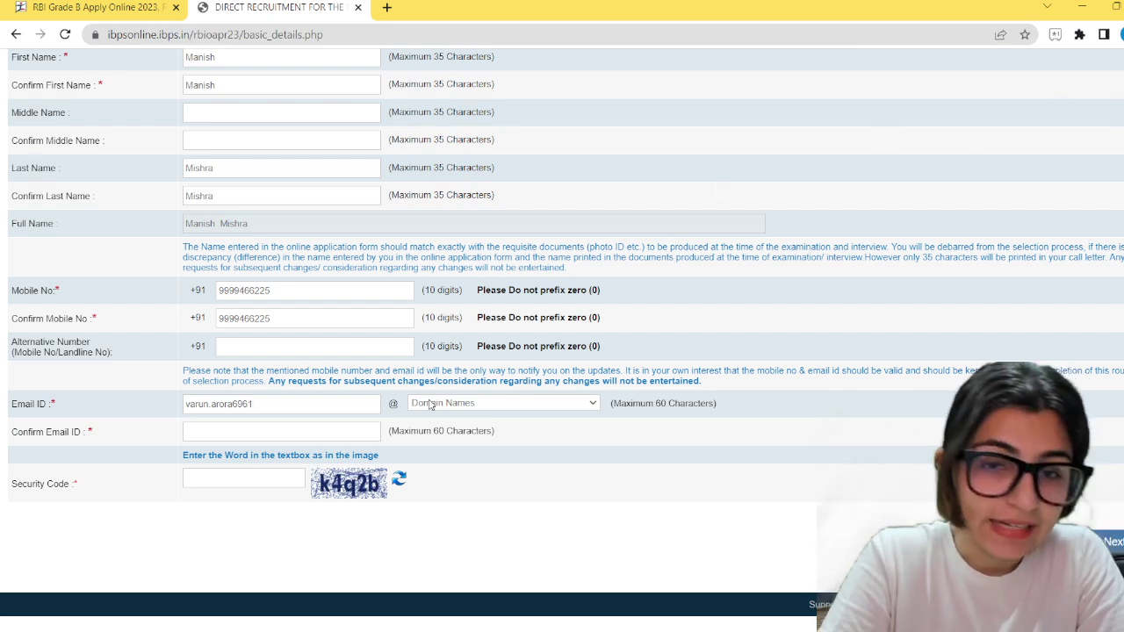
{"action": "left_click", "coordinate": [437, 449]}
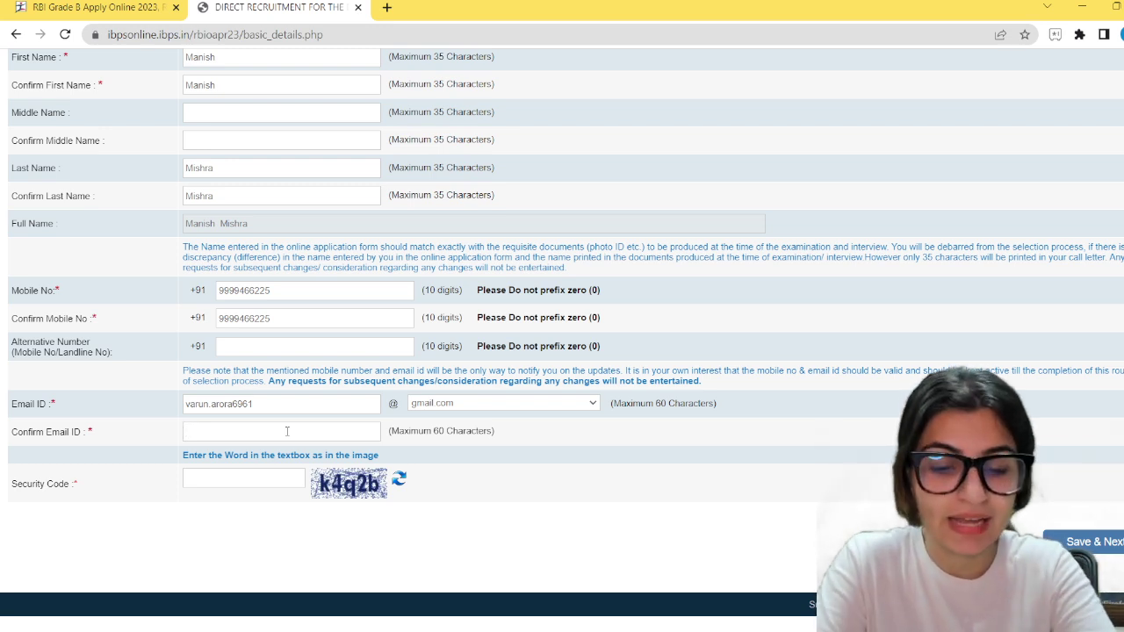
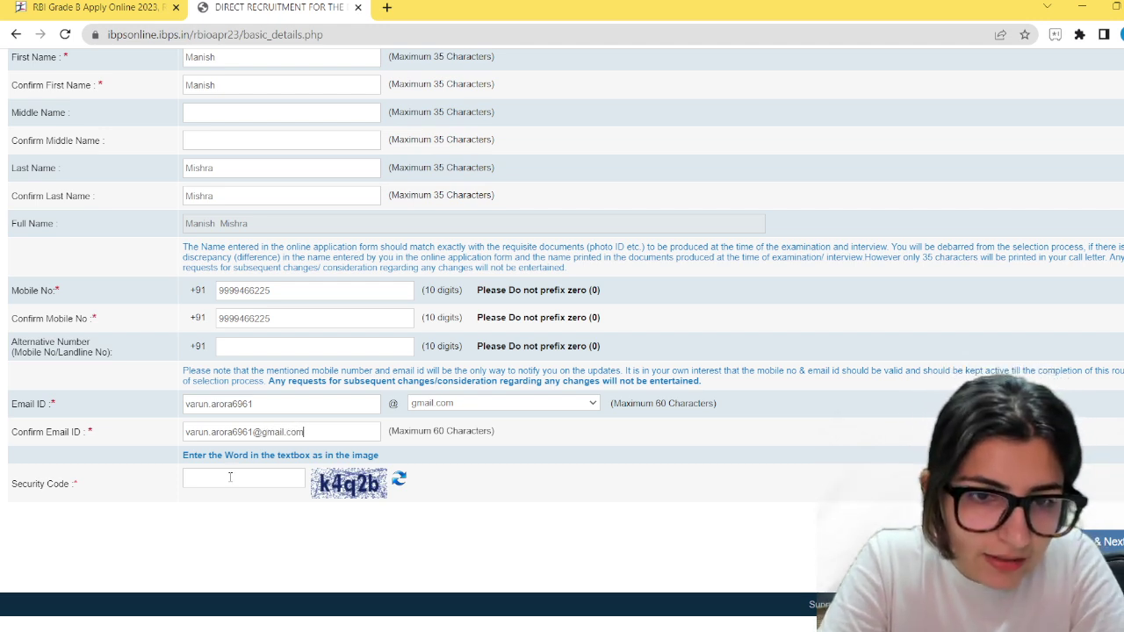
Type the security code from the image and review the completed form
{"action": "left_click", "coordinate": [230, 477]}
{"action": "type", "text": "k4q"}
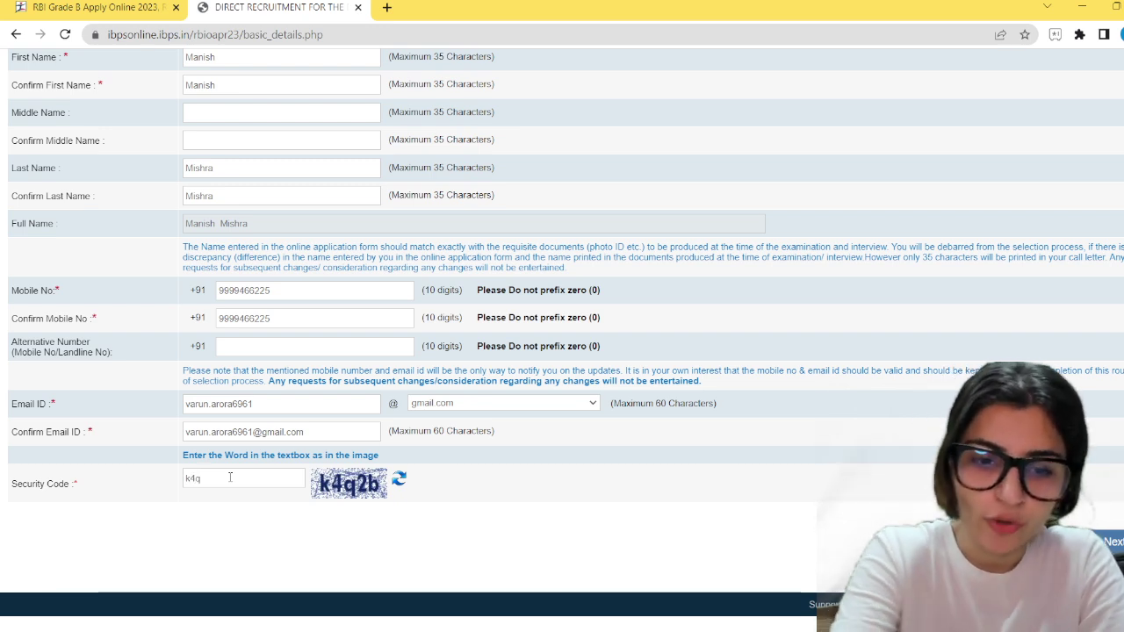
{"action": "type", "text": "2b"}
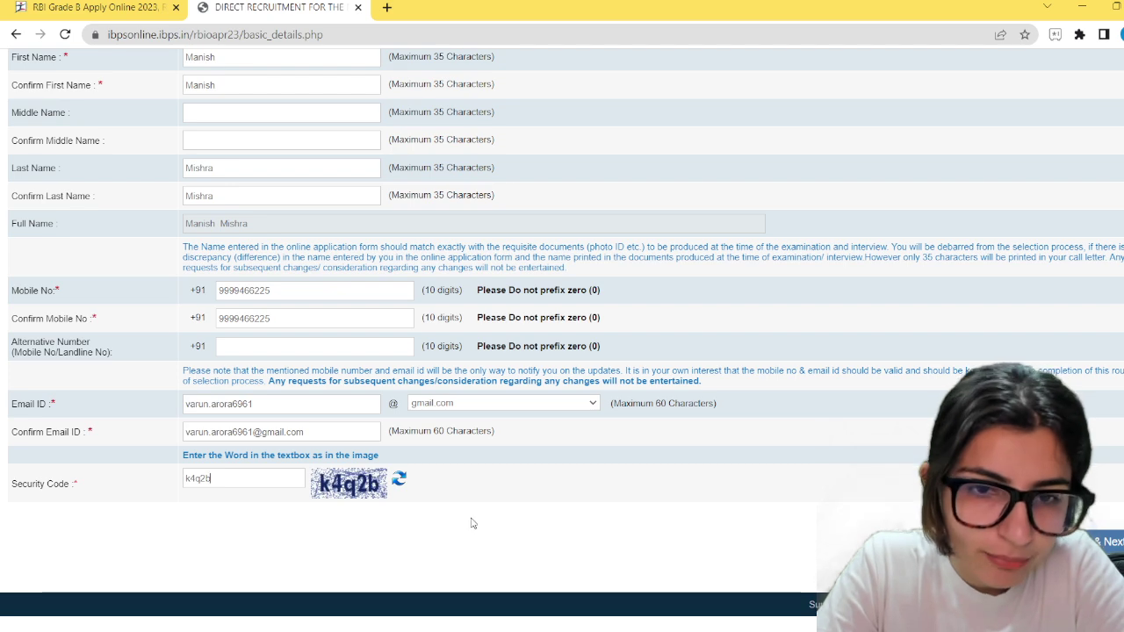
{"action": "scroll", "coordinate": [561, 334], "scroll_direction": "down", "scroll_amount": 2}
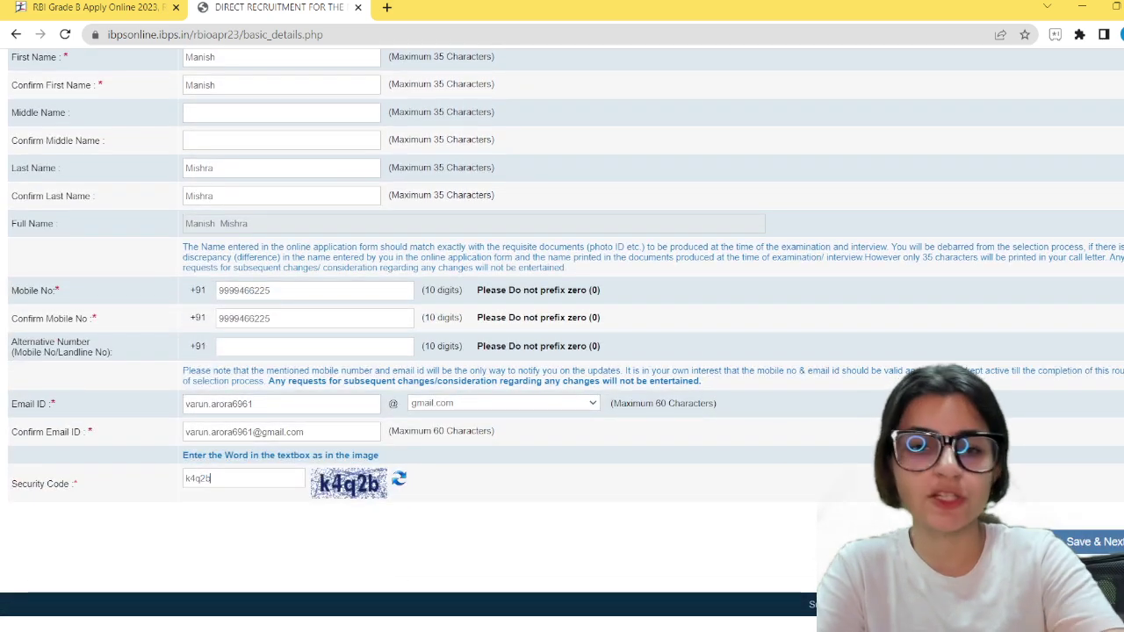
{"action": "scroll", "coordinate": [562, 334], "scroll_direction": "up", "scroll_amount": 2}
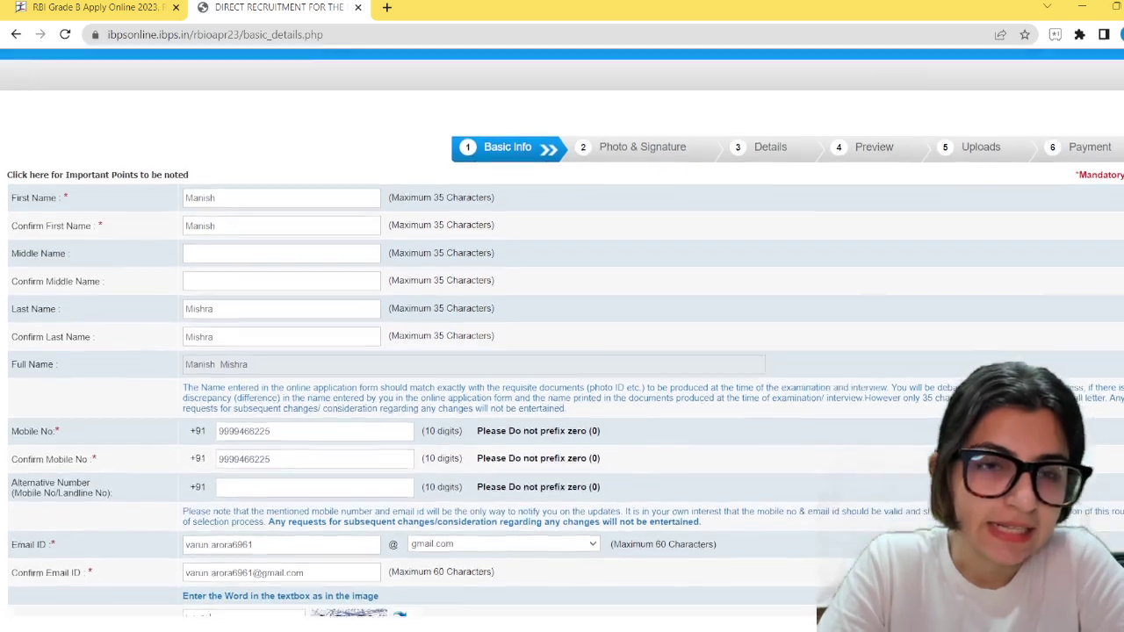
{"action": "scroll", "coordinate": [562, 334], "scroll_direction": "down", "scroll_amount": 1}
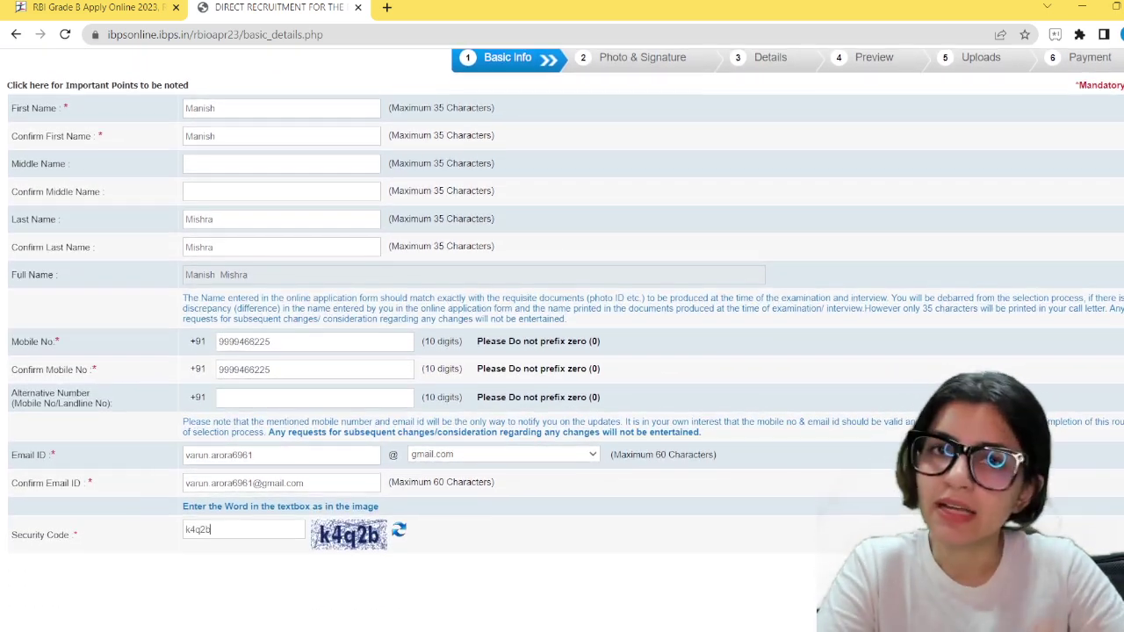
{"action": "scroll", "coordinate": [562, 334], "scroll_direction": "down", "scroll_amount": 1}
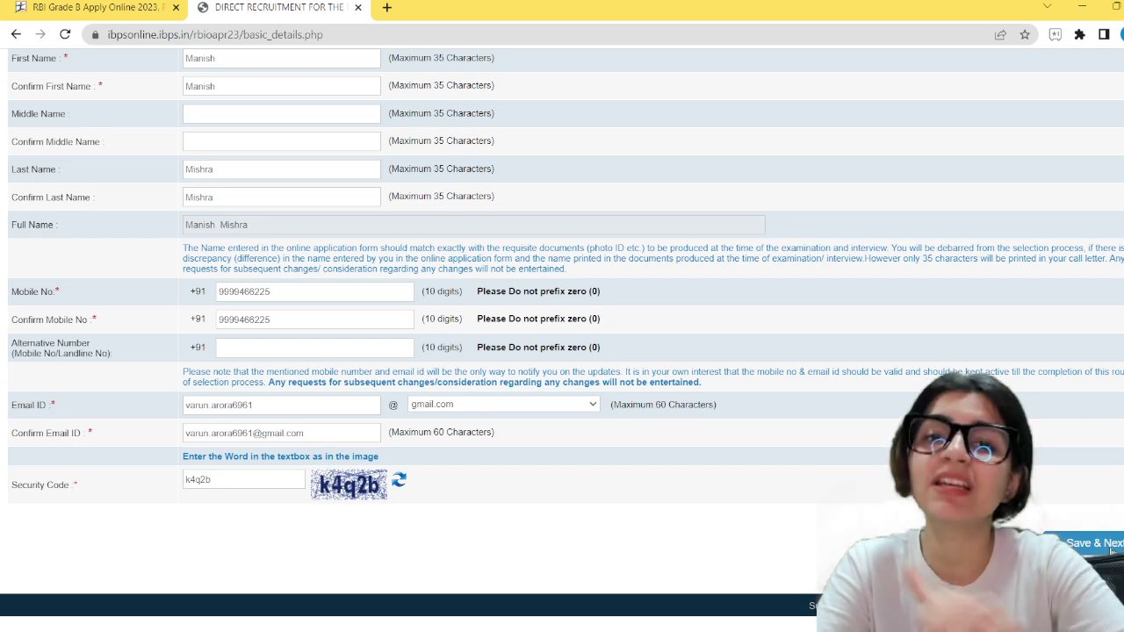
Save the basic info, accept the confirmation, and review the provisional registration details
{"action": "left_click", "coordinate": [1108, 546]}
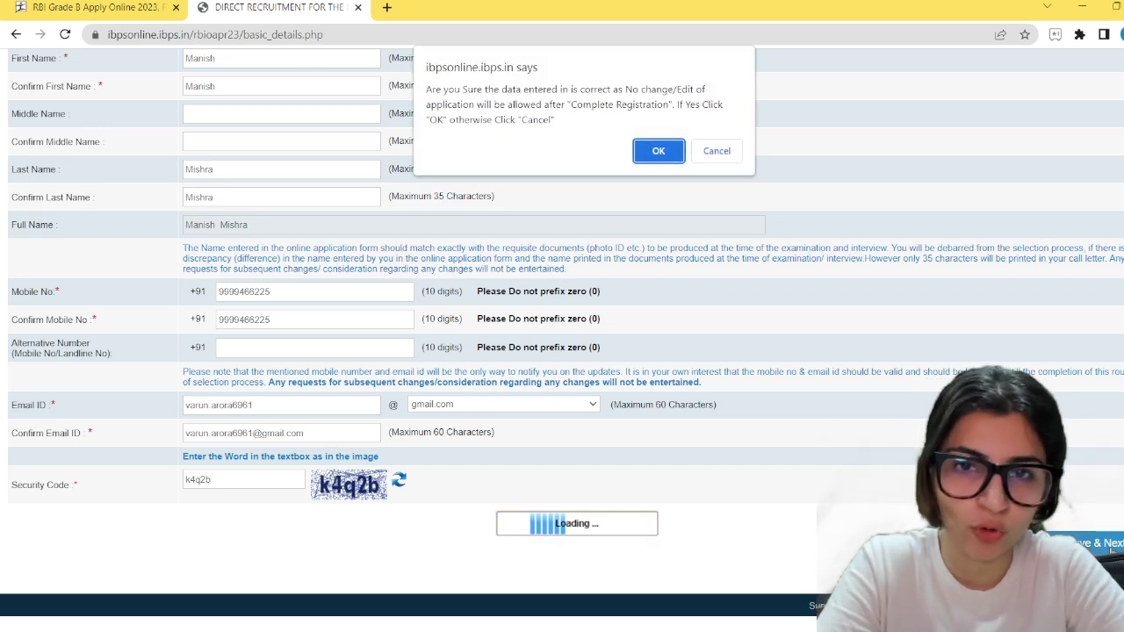
{"action": "left_click", "coordinate": [654, 151]}
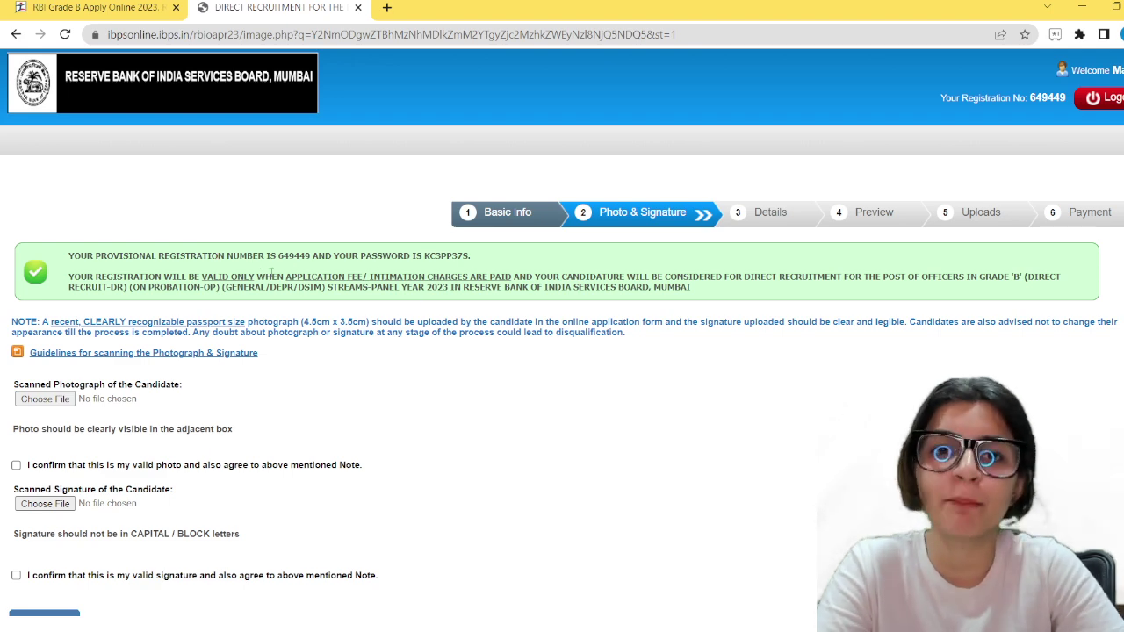
{"action": "scroll", "coordinate": [562, 351], "scroll_direction": "down", "scroll_amount": 1}
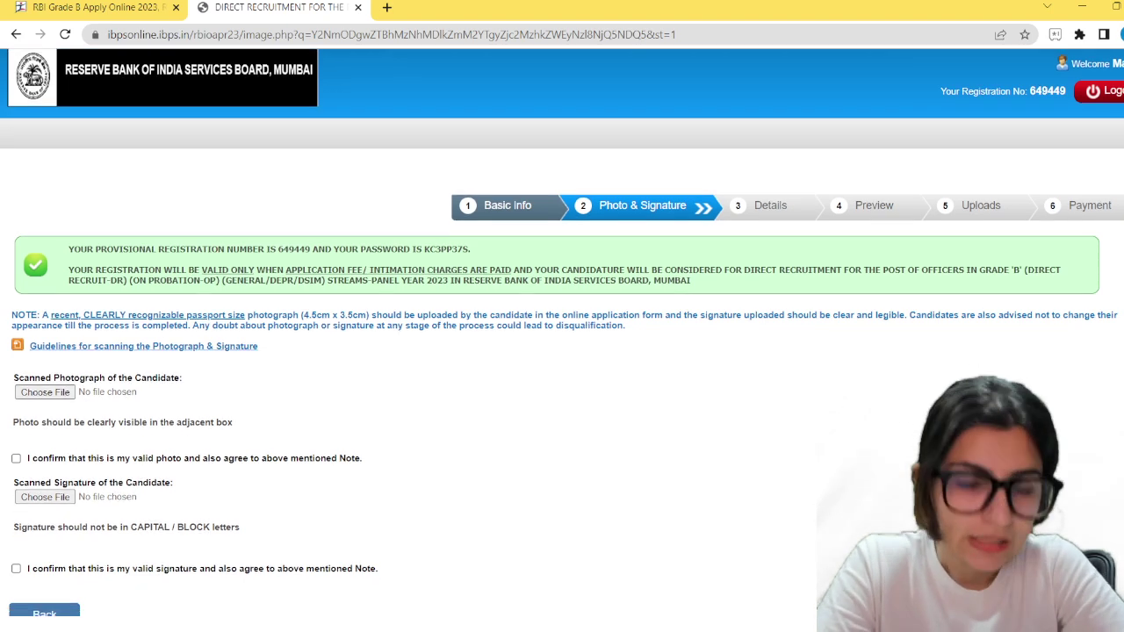
{"action": "scroll", "coordinate": [562, 351], "scroll_direction": "down", "scroll_amount": 1}
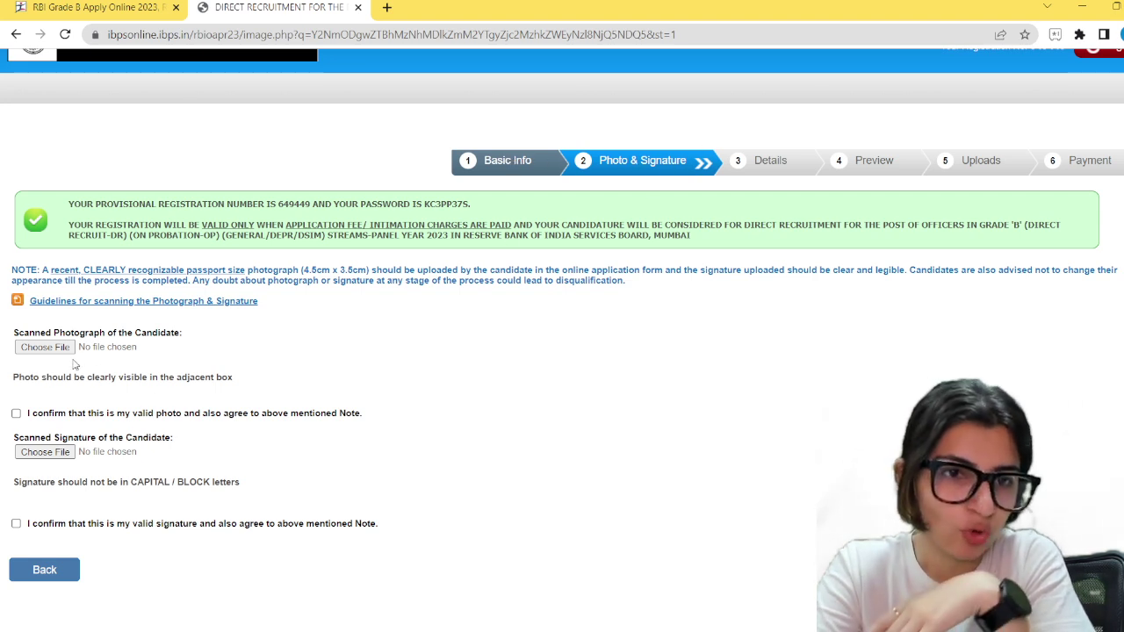
Upload and confirm the candidate's photograph, then choose sign.jpg as the signature file
{"action": "left_click", "coordinate": [44, 348]}
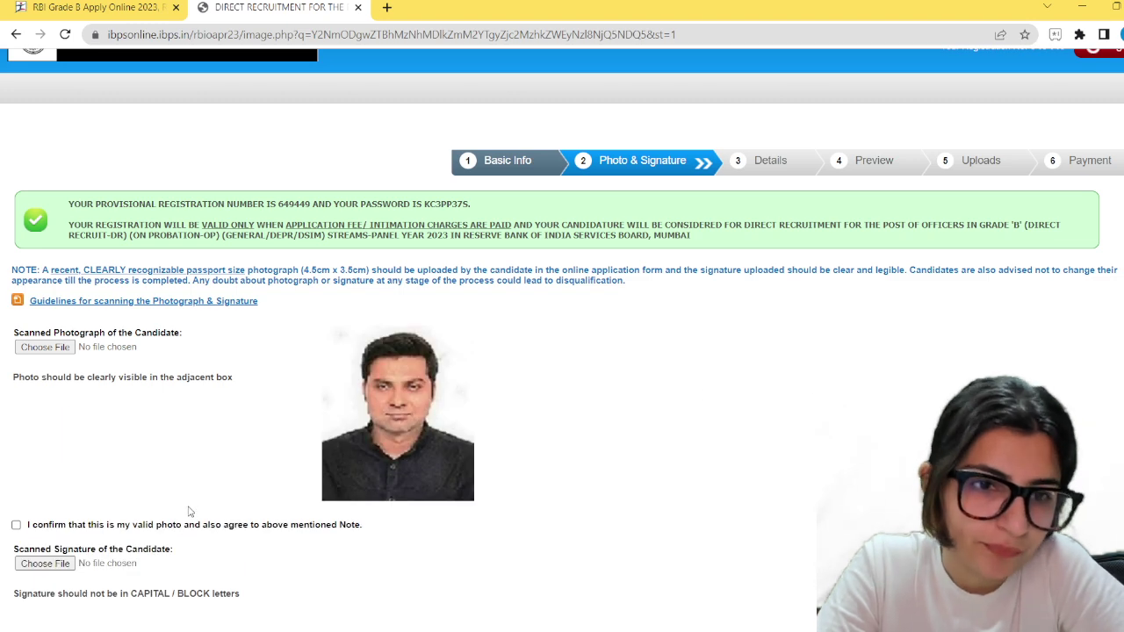
{"action": "left_click", "coordinate": [16, 525]}
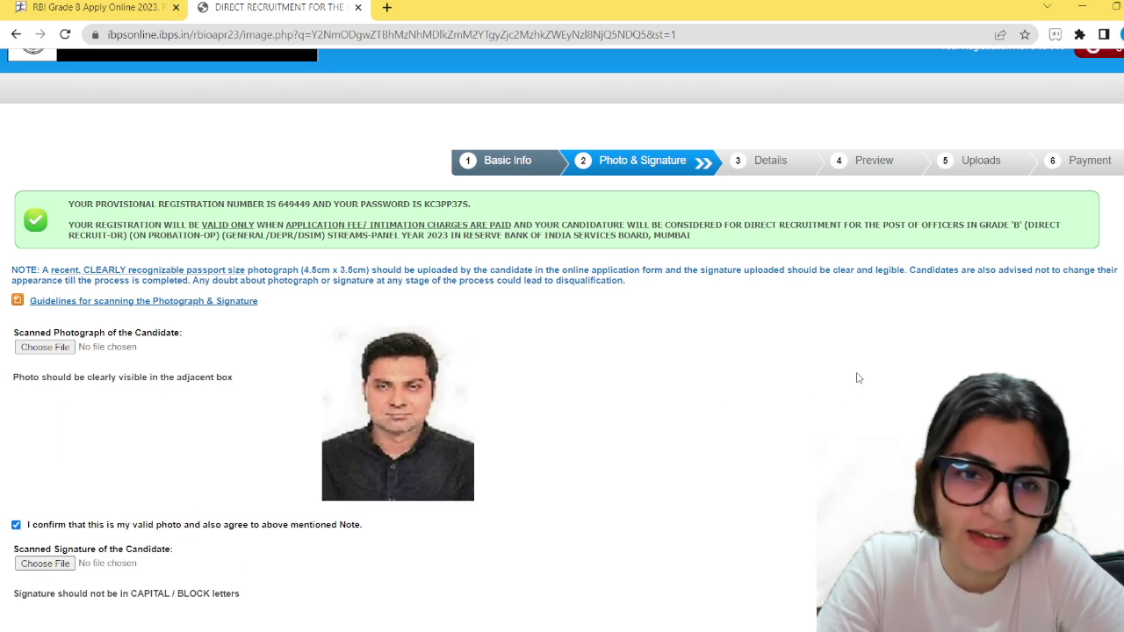
{"action": "scroll", "coordinate": [859, 377], "scroll_direction": "down", "scroll_amount": 2}
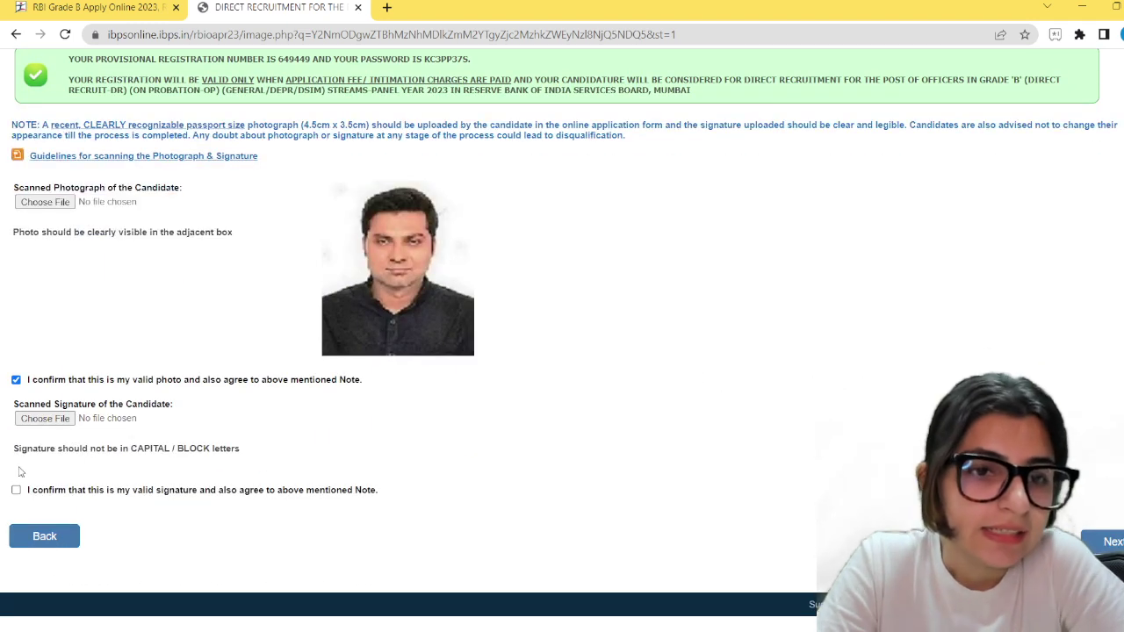
{"action": "left_click", "coordinate": [44, 425]}
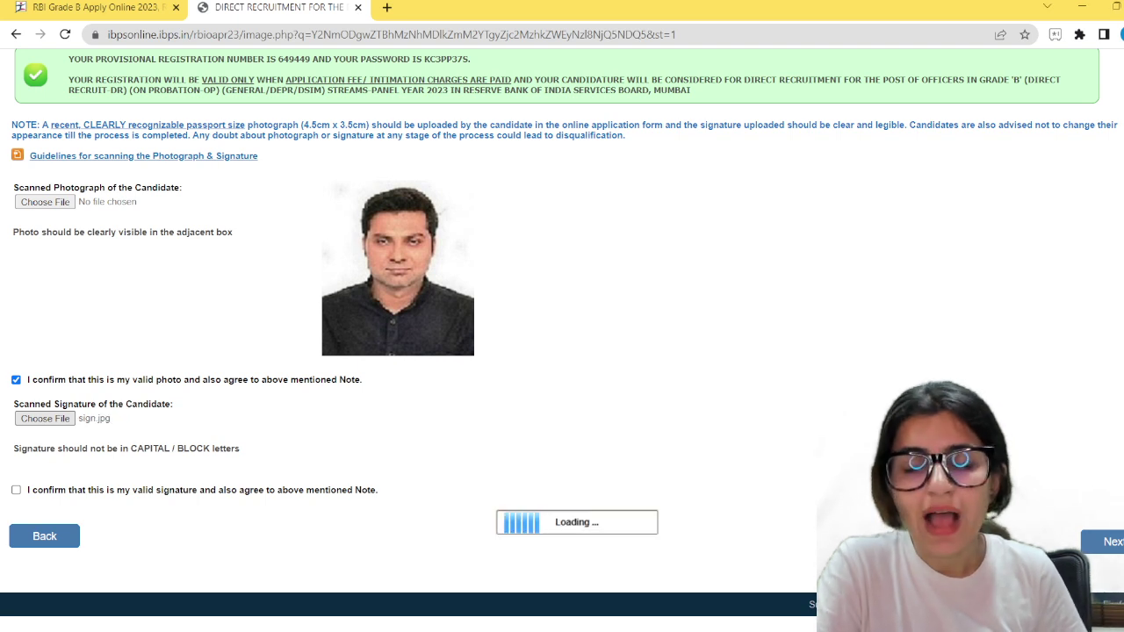
Confirm the uploaded signature is valid and continue to the Details step
{"action": "left_click", "coordinate": [16, 491]}
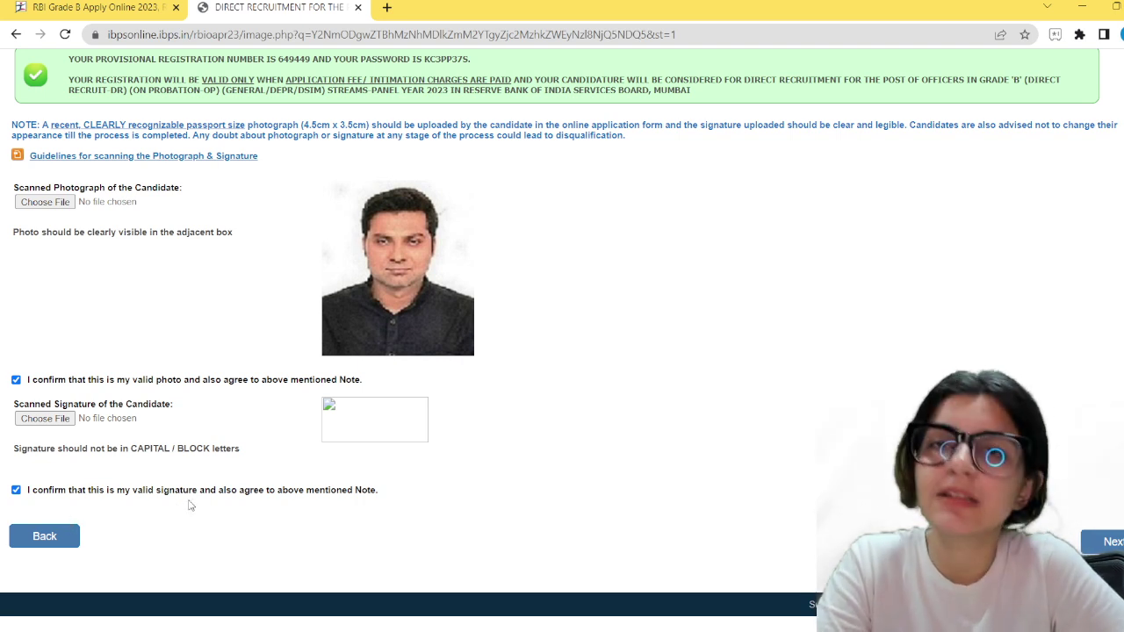
{"action": "left_click", "coordinate": [1110, 542]}
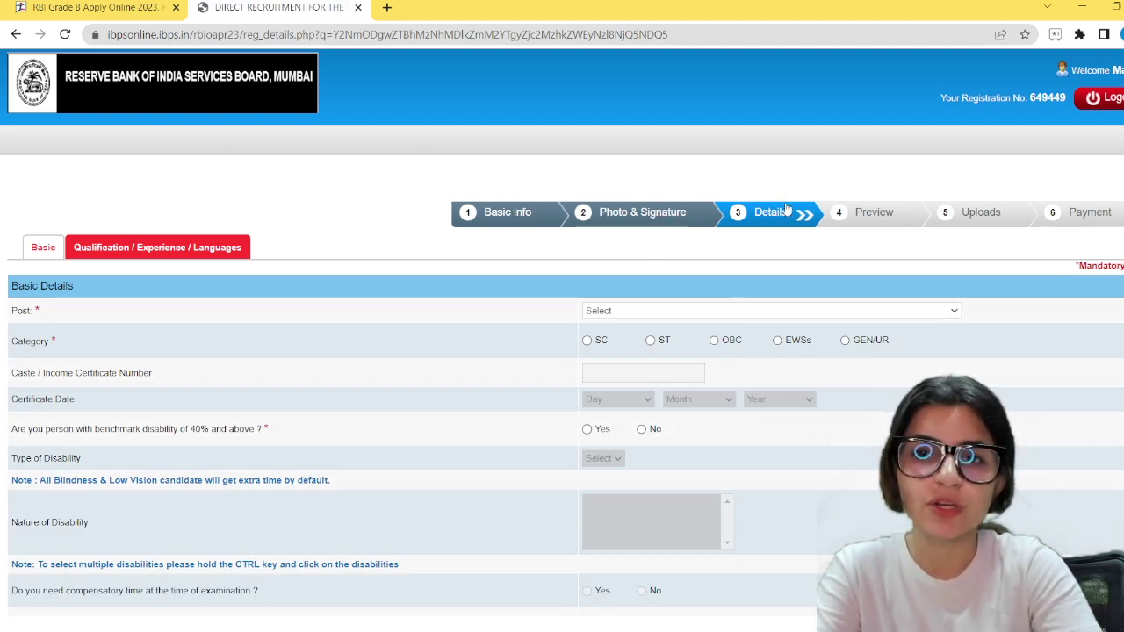
Choose post Officers in Grade 'B'(DR) - General and category ST, acknowledging both notices
{"action": "left_click", "coordinate": [670, 315]}
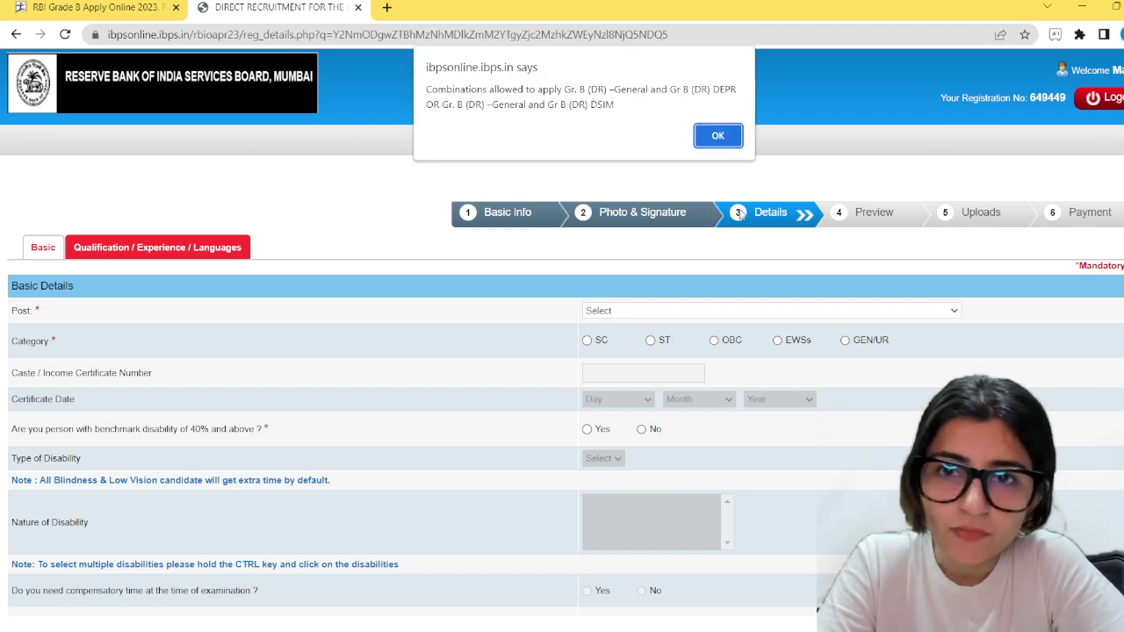
{"action": "left_click", "coordinate": [731, 135]}
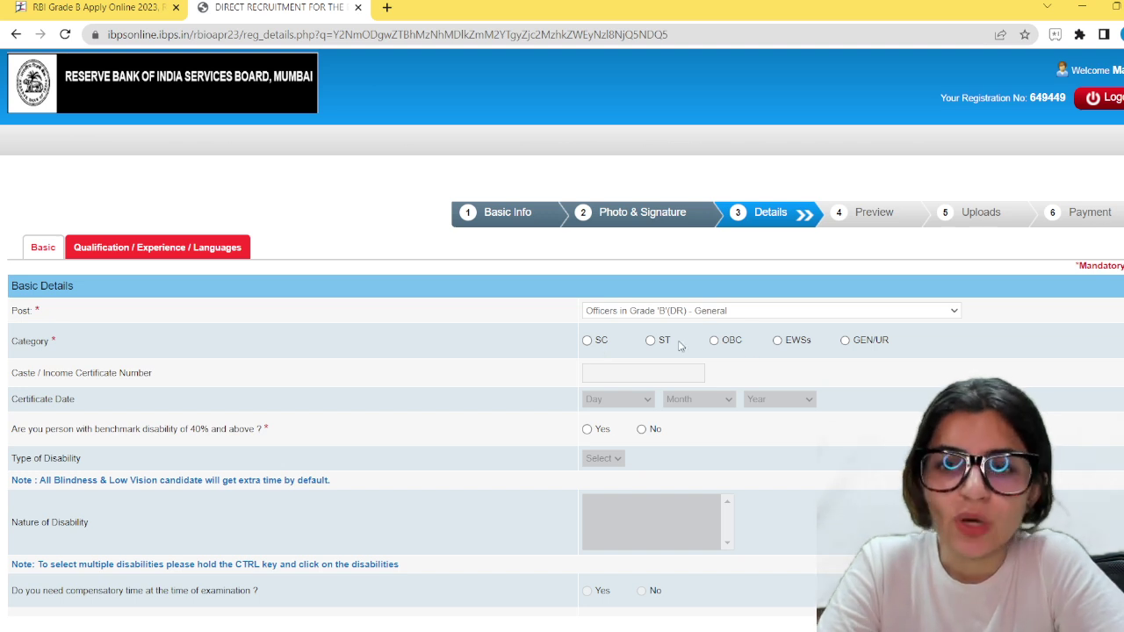
{"action": "left_click", "coordinate": [649, 341]}
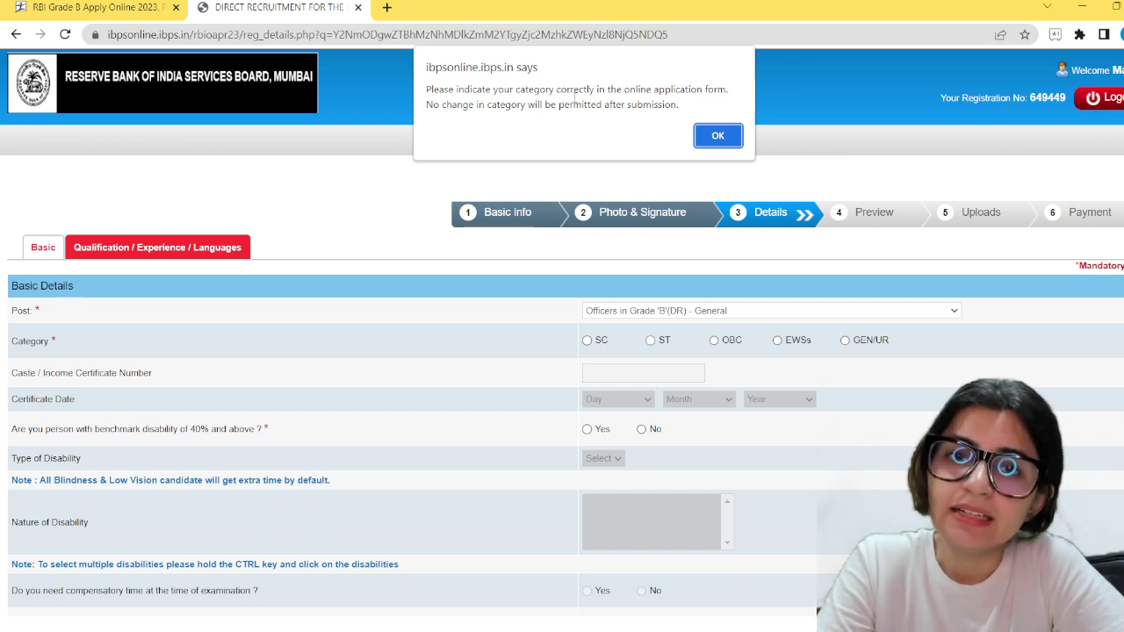
{"action": "left_click", "coordinate": [716, 136]}
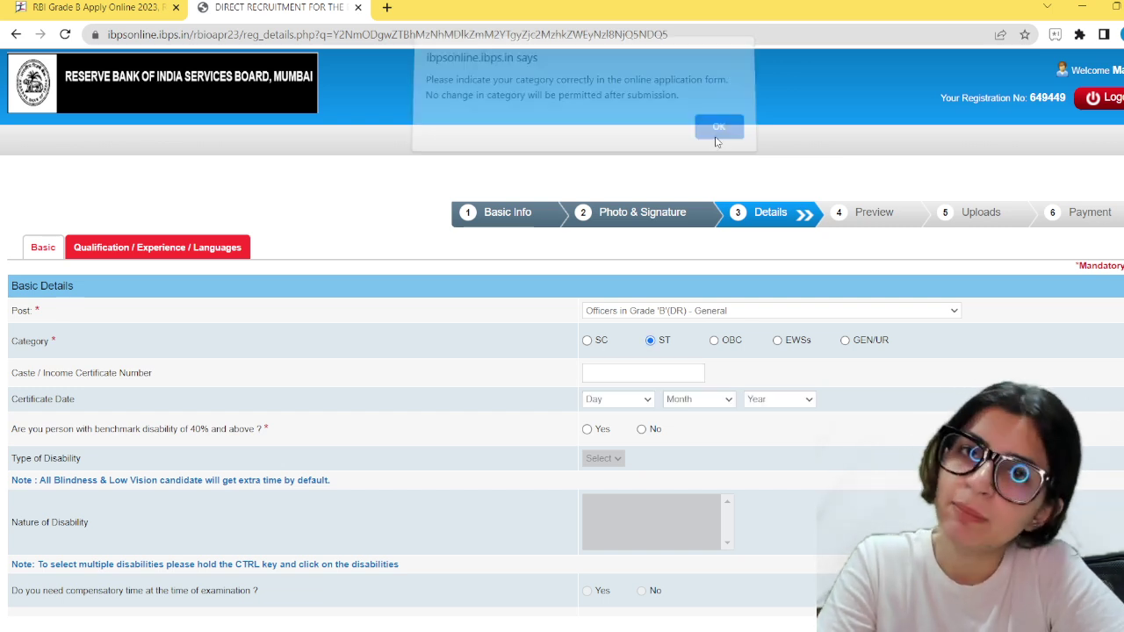
{"action": "left_click", "coordinate": [633, 374]}
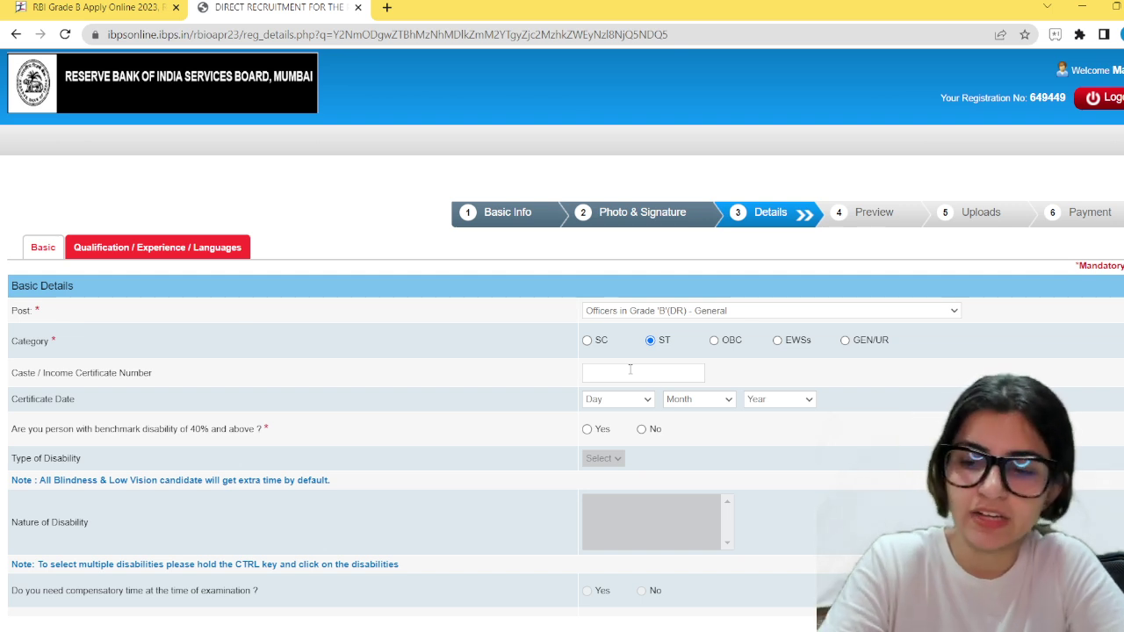
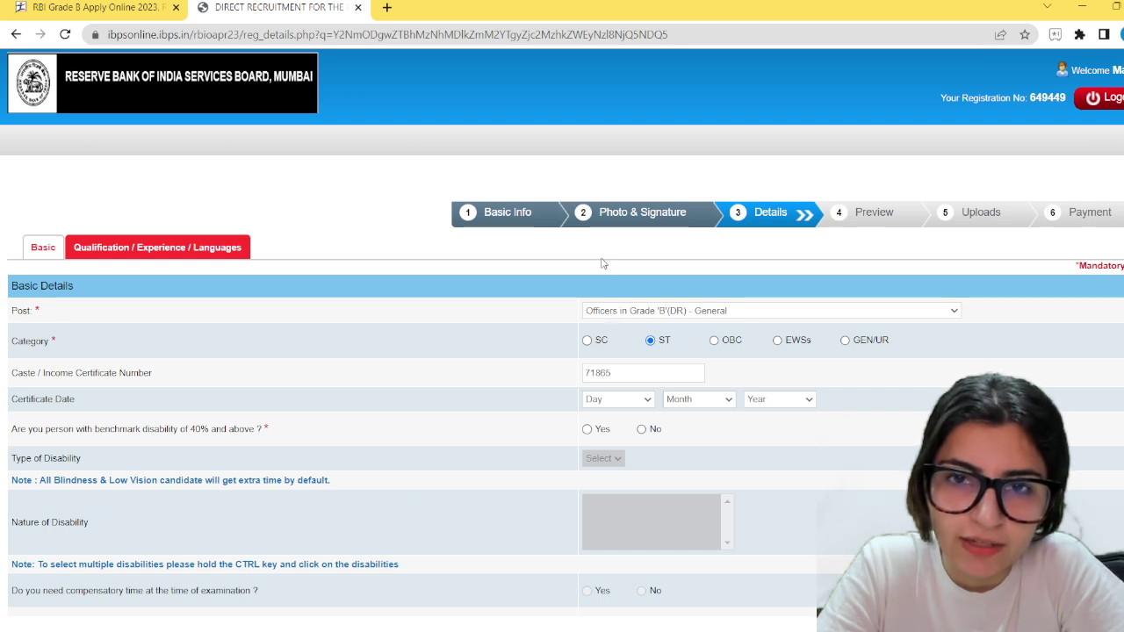
Enter the caste certificate number and set its date to 03 April 2023
{"action": "type", "text": "03"}
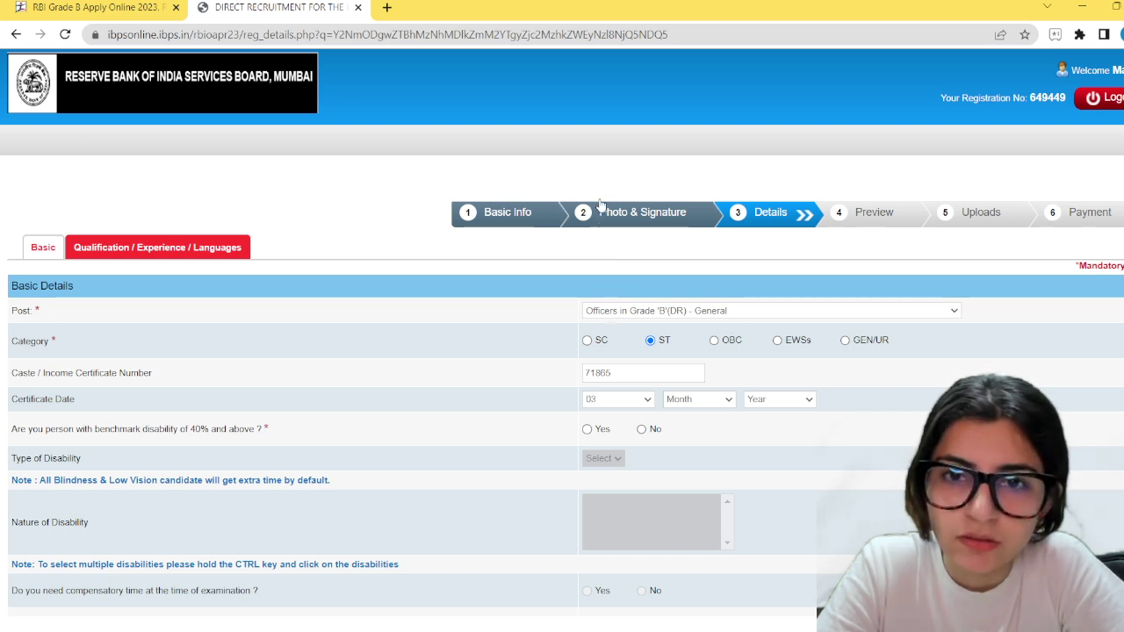
{"action": "left_click", "coordinate": [691, 400]}
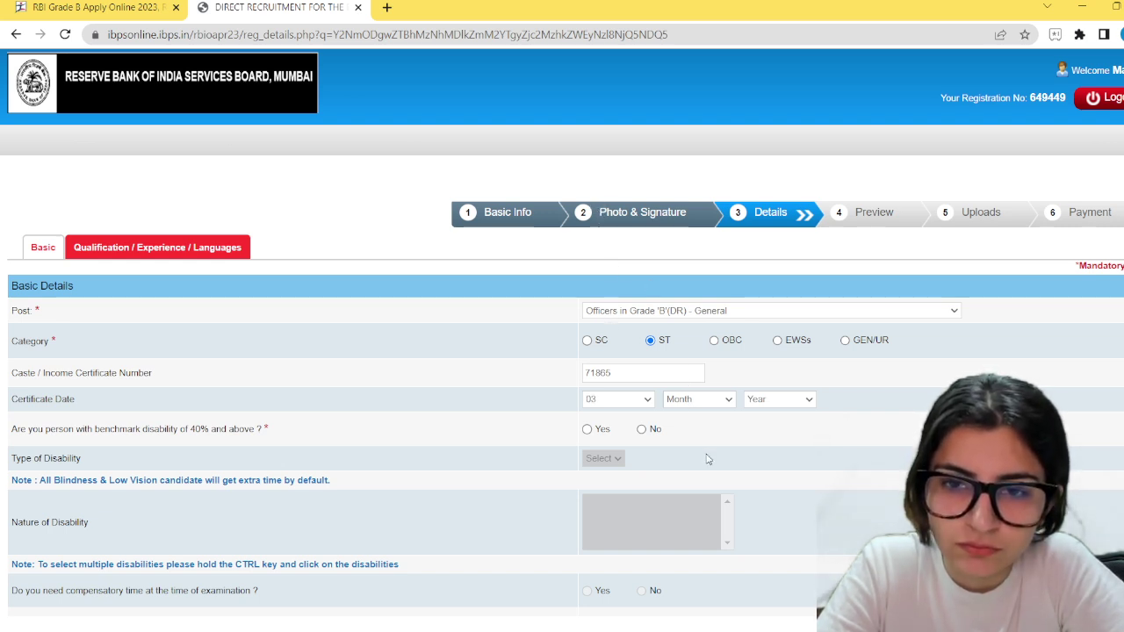
{"action": "left_click", "coordinate": [708, 466]}
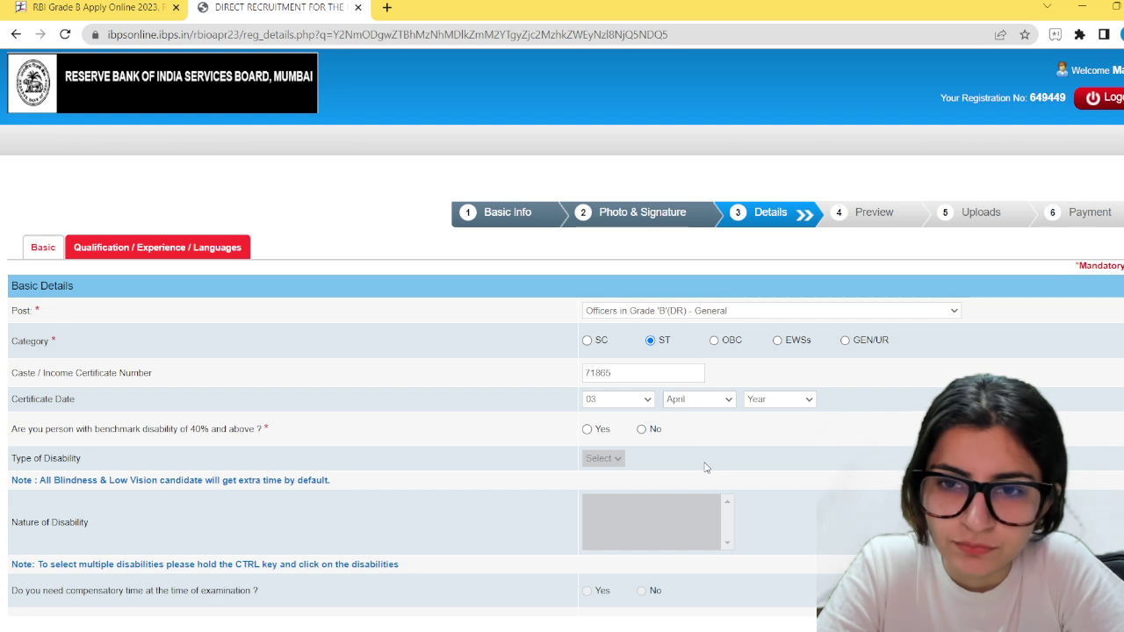
{"action": "left_click", "coordinate": [795, 405]}
{"action": "left_click", "coordinate": [766, 183]}
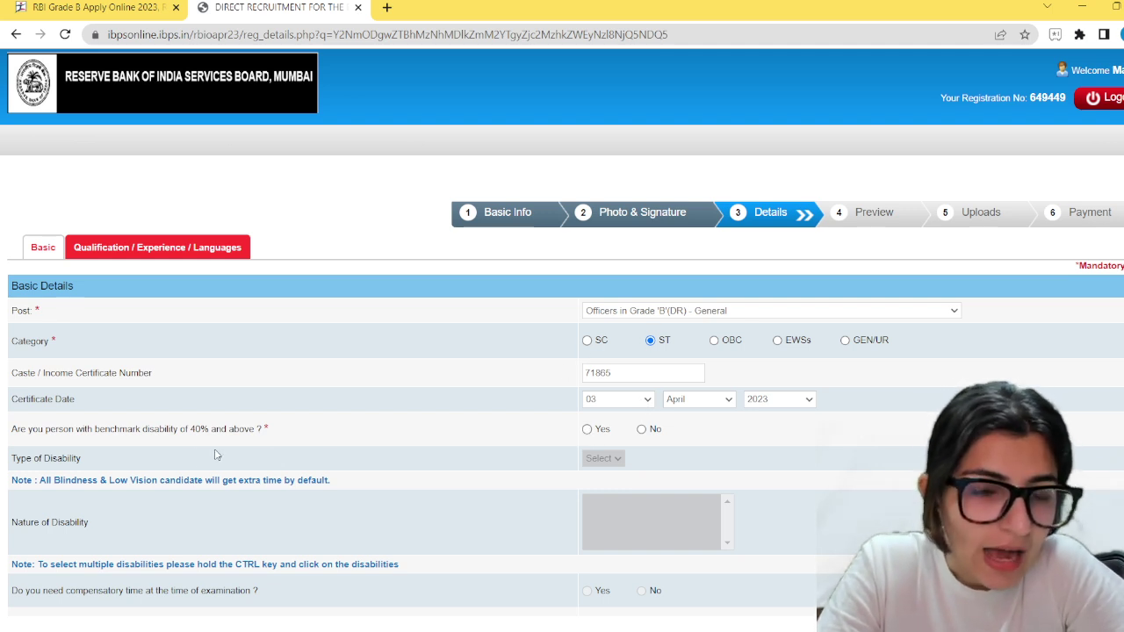
{"action": "left_click", "coordinate": [641, 429]}
{"action": "scroll", "coordinate": [641, 429], "scroll_direction": "down", "scroll_amount": 2}
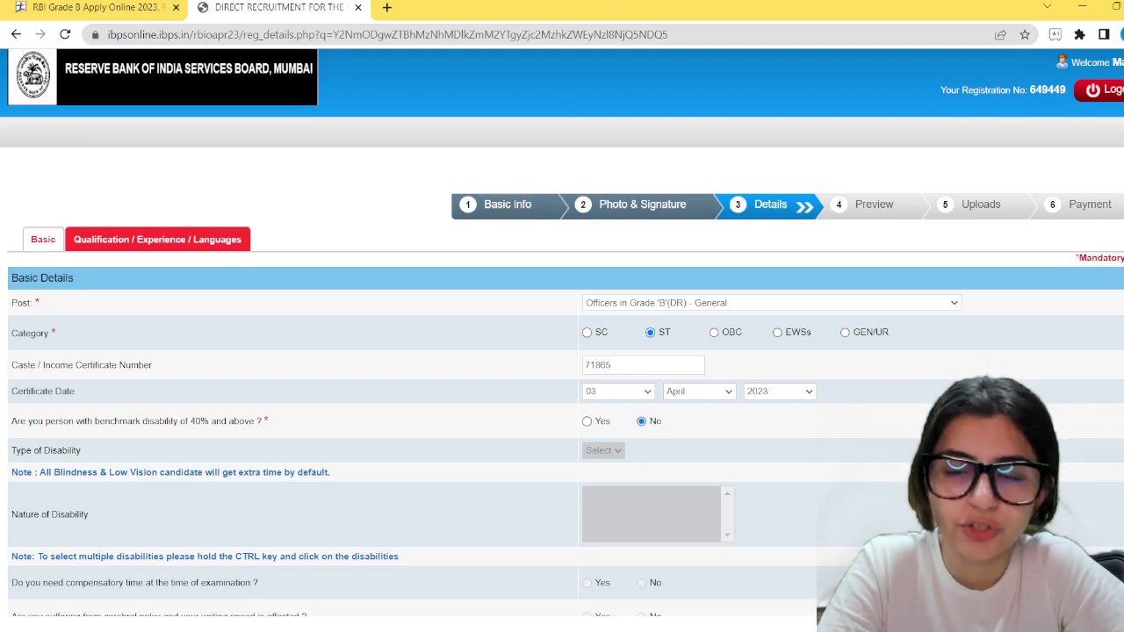
{"action": "scroll", "coordinate": [562, 351], "scroll_direction": "down", "scroll_amount": 2}
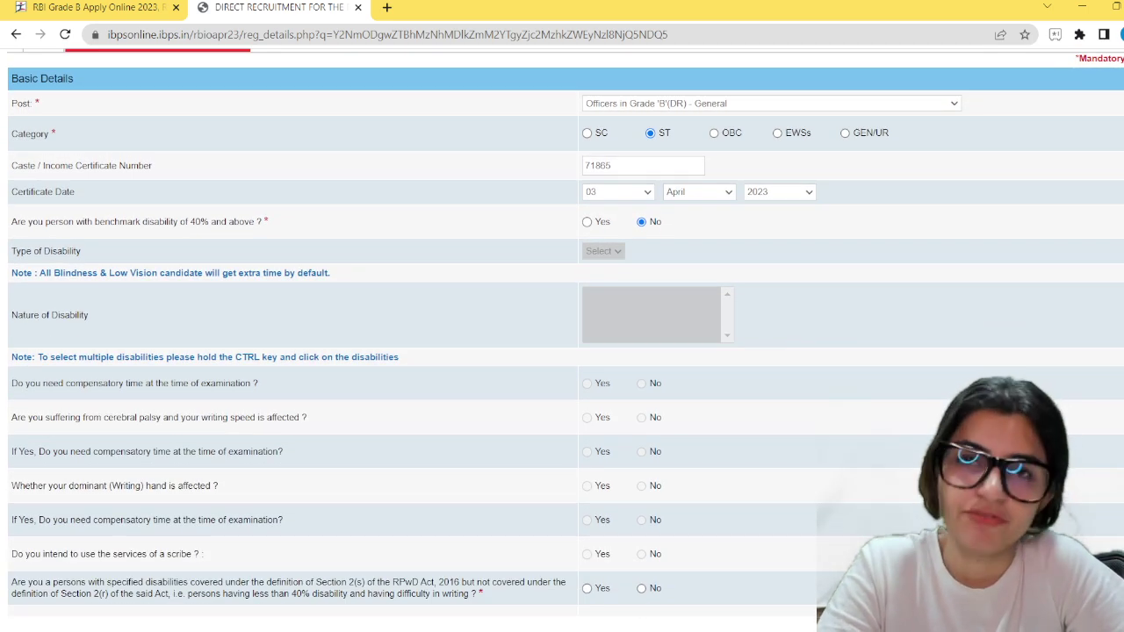
{"action": "scroll", "coordinate": [561, 351], "scroll_direction": "down", "scroll_amount": 2}
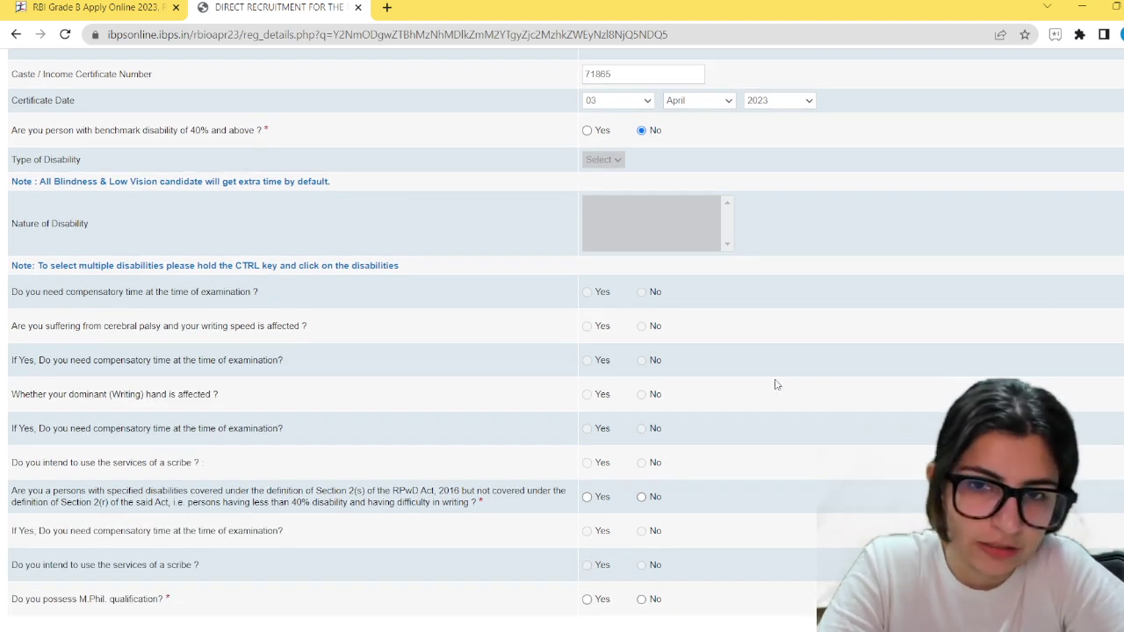
{"action": "scroll", "coordinate": [285, 217], "scroll_direction": "down", "scroll_amount": 2}
{"action": "scroll", "coordinate": [285, 217], "scroll_direction": "up", "scroll_amount": 3}
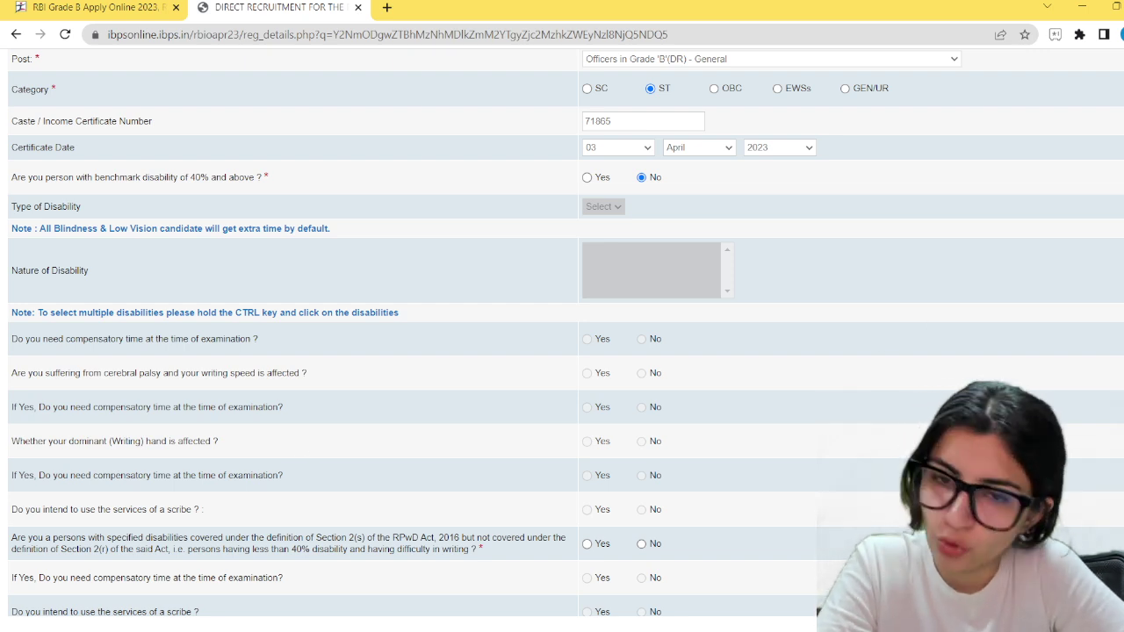
{"action": "scroll", "coordinate": [1113, 214], "scroll_direction": "down", "scroll_amount": 1}
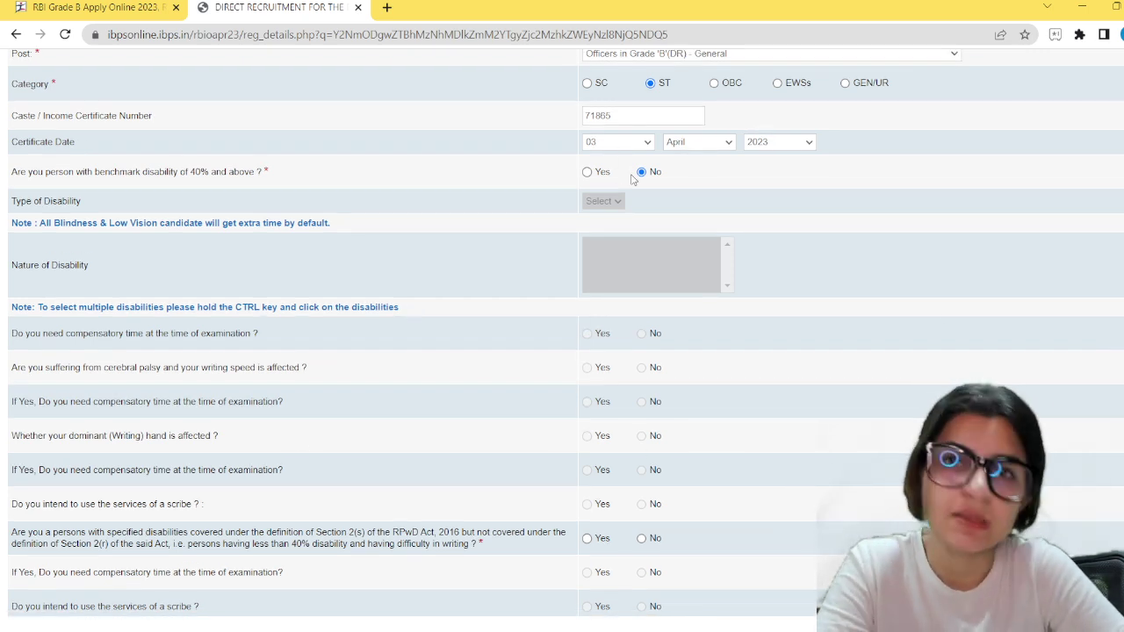
{"action": "scroll", "coordinate": [898, 203], "scroll_direction": "down", "scroll_amount": 4}
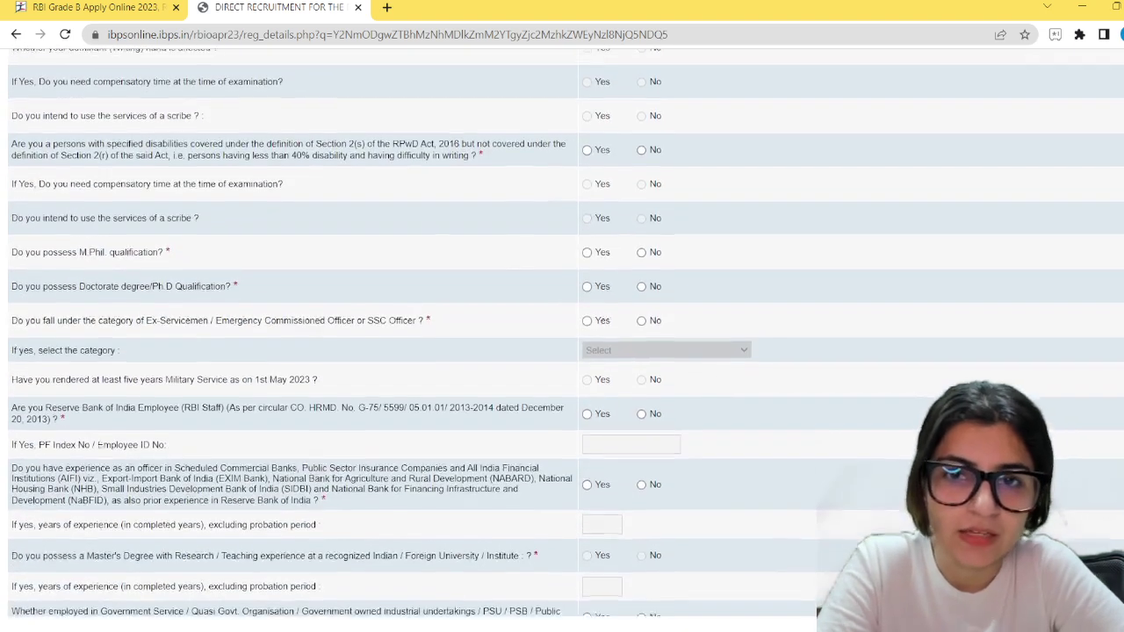
Answer No to the ex-servicemen, RBI staff, government service and ex-bank employee questions
{"action": "scroll", "coordinate": [661, 207], "scroll_direction": "up", "scroll_amount": 1}
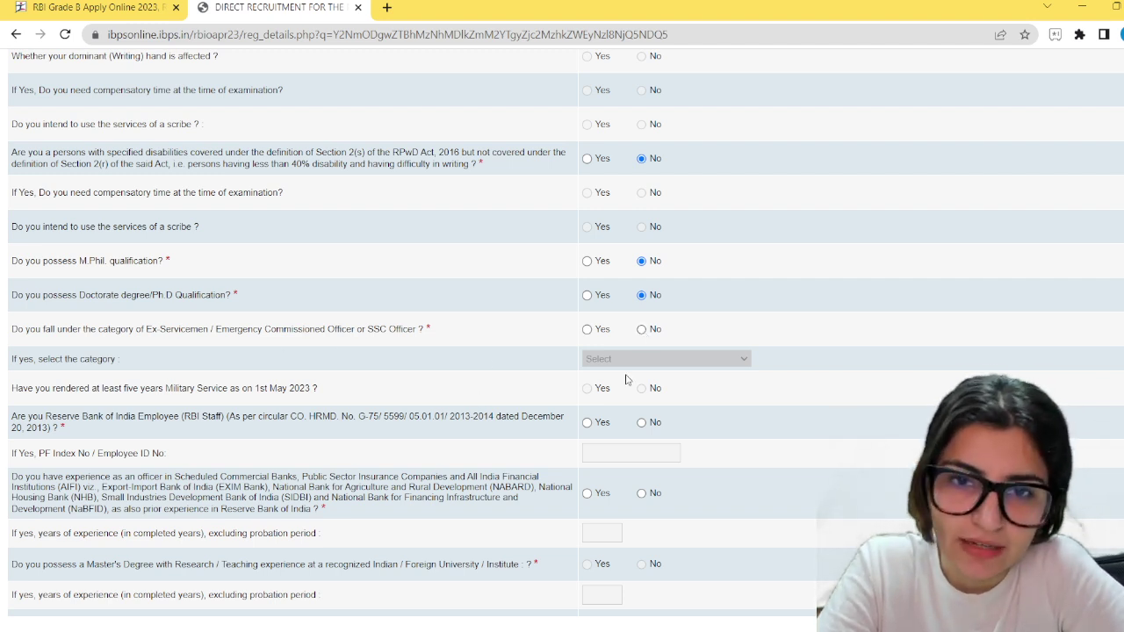
{"action": "left_click", "coordinate": [643, 329]}
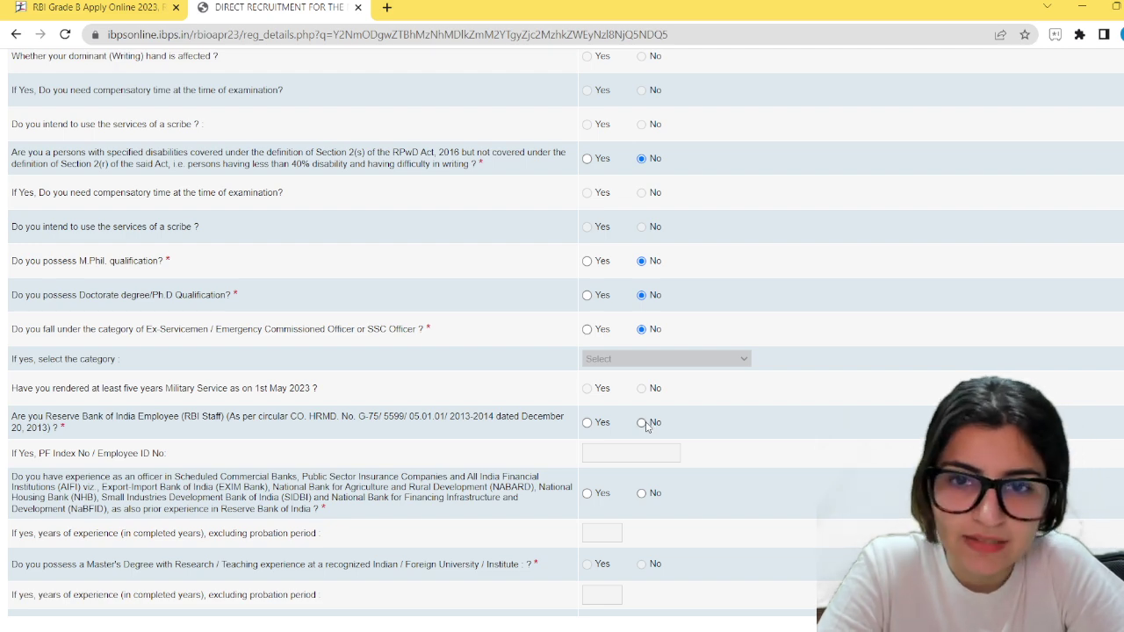
{"action": "left_click", "coordinate": [642, 422]}
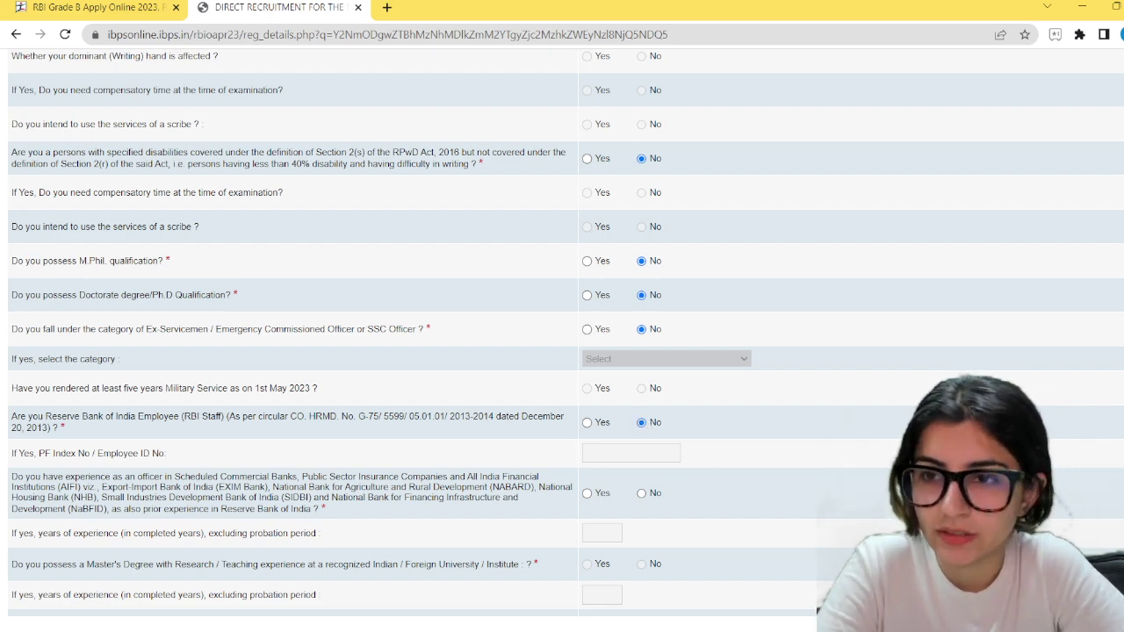
{"action": "scroll", "coordinate": [562, 333], "scroll_direction": "down", "scroll_amount": 3}
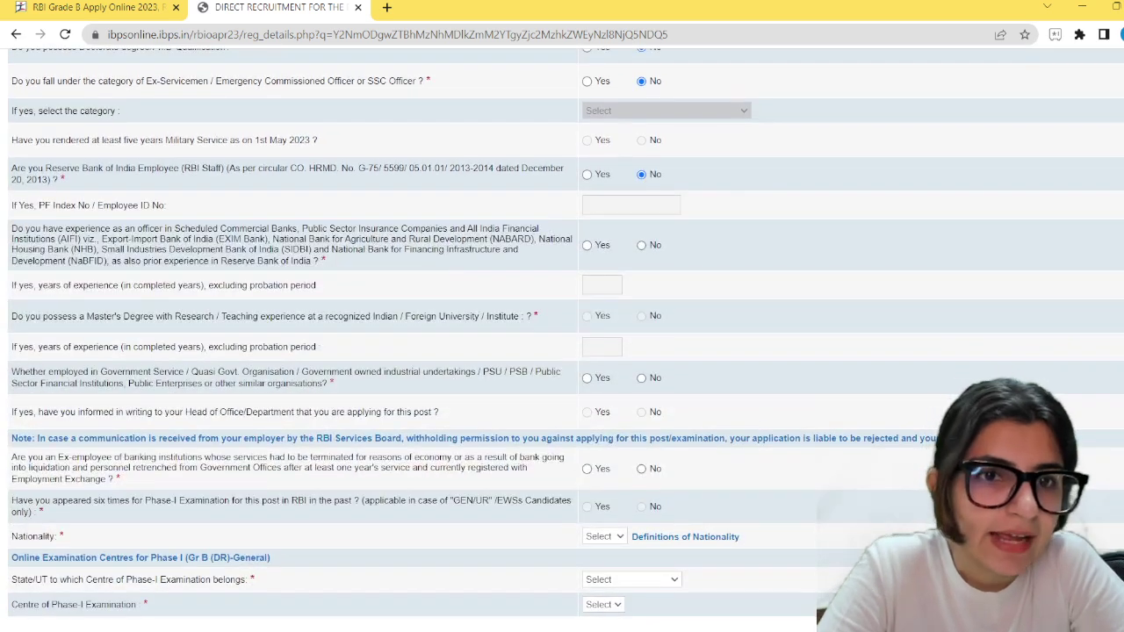
{"action": "scroll", "coordinate": [562, 334], "scroll_direction": "down", "scroll_amount": 1}
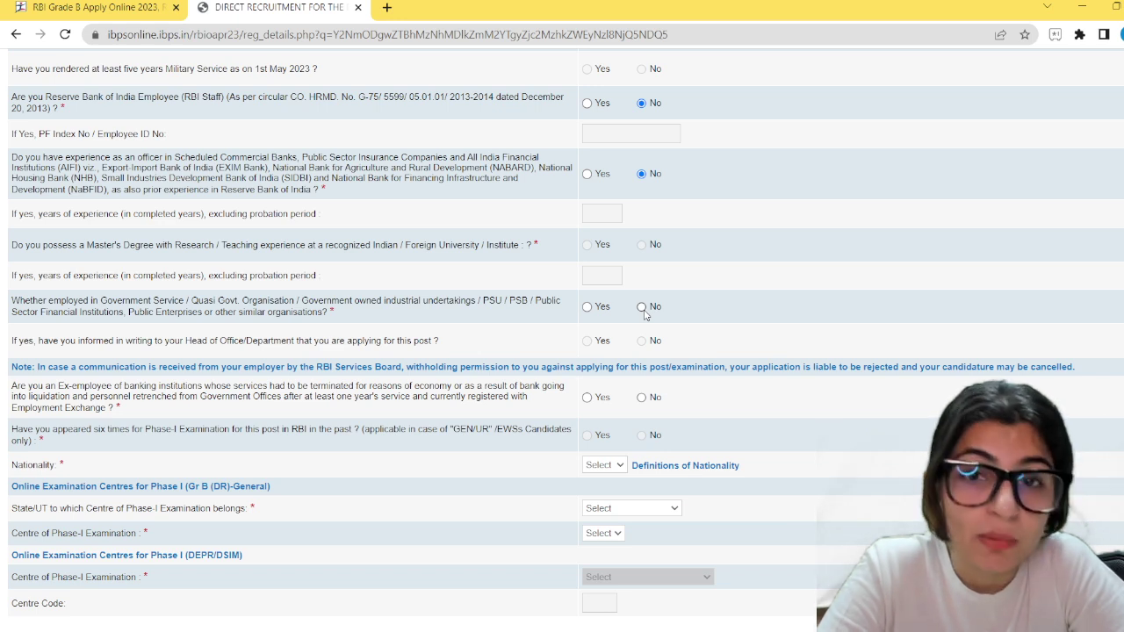
{"action": "left_click", "coordinate": [642, 307]}
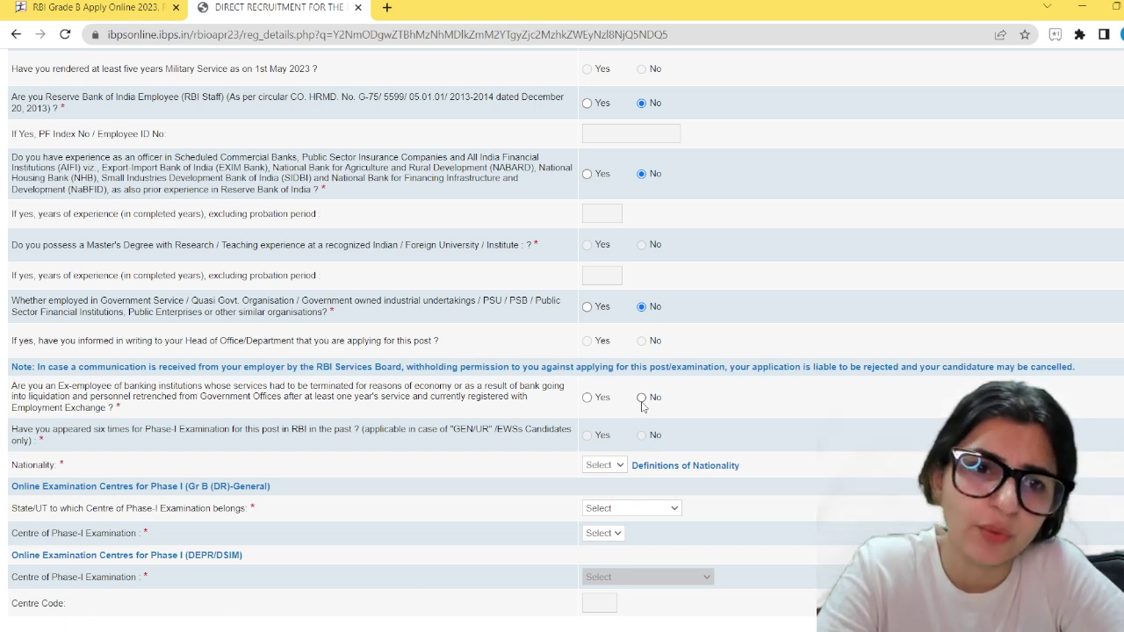
{"action": "left_click", "coordinate": [641, 397]}
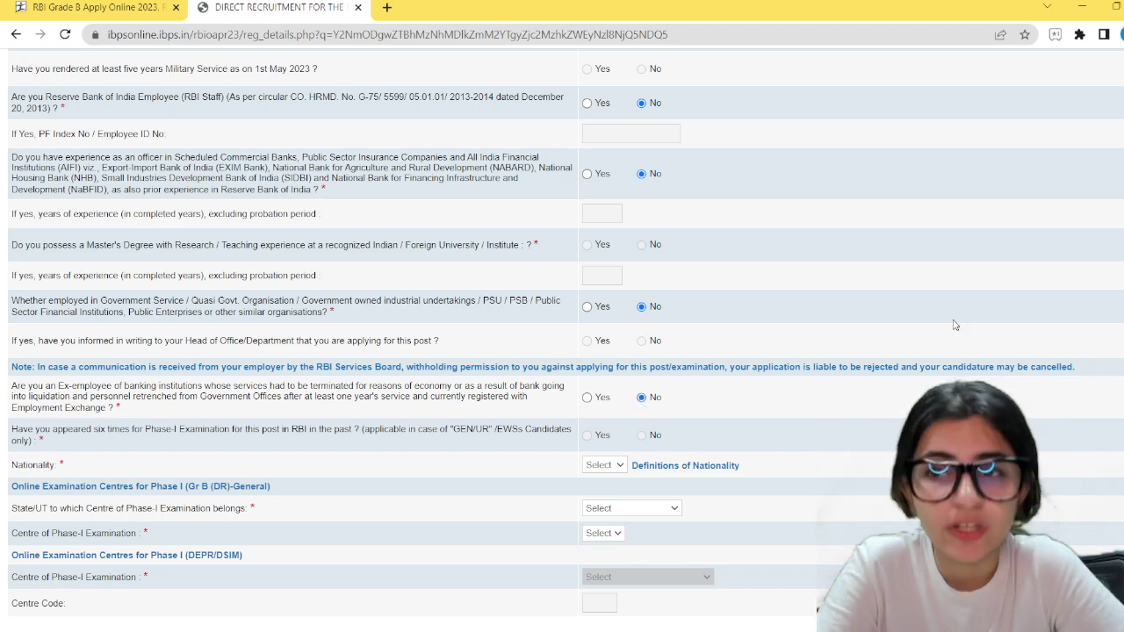
{"action": "scroll", "coordinate": [565, 334], "scroll_direction": "down", "scroll_amount": 2}
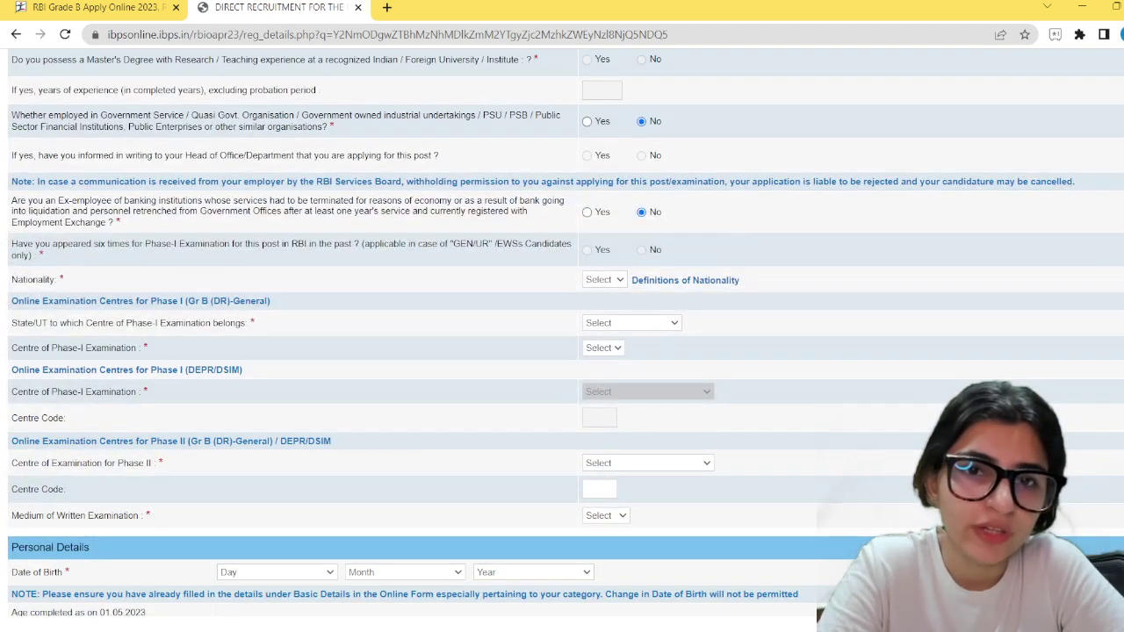
Select Indian nationality, New Delhi for the Phase-I centre and New Delhi-NCR for Phase II
{"action": "scroll", "coordinate": [565, 333], "scroll_direction": "down", "scroll_amount": 1}
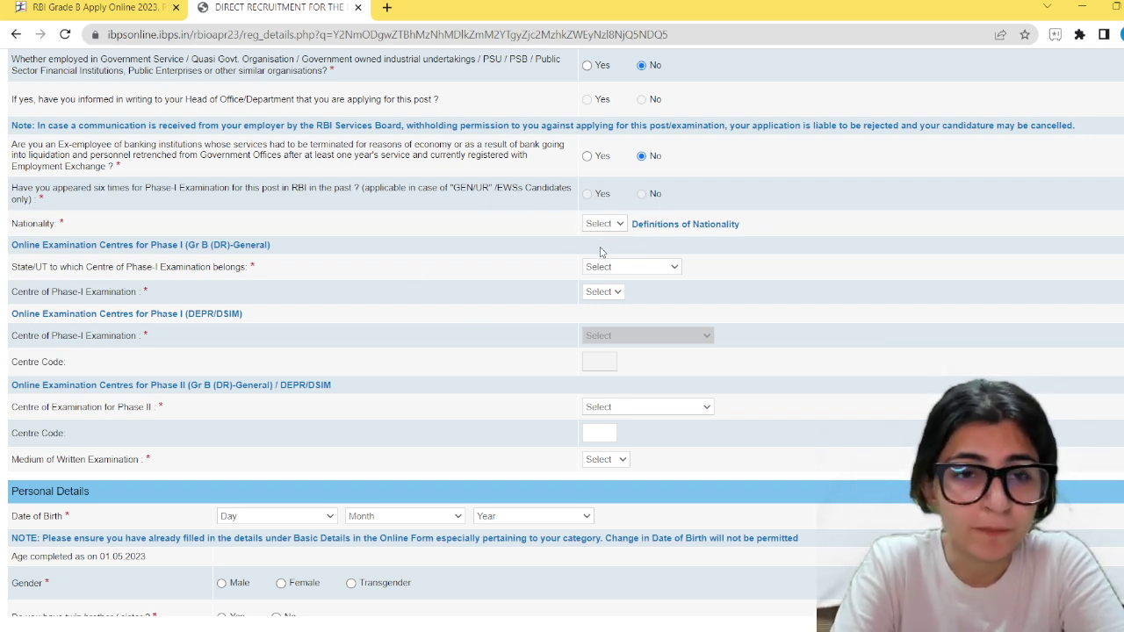
{"action": "left_click", "coordinate": [601, 252]}
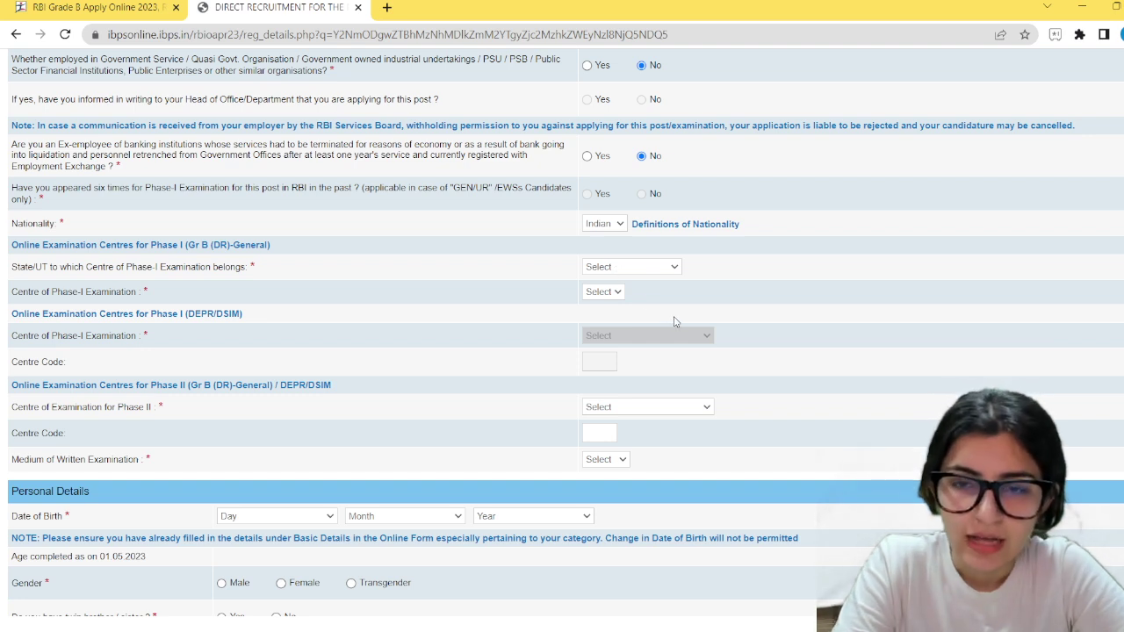
{"action": "left_click", "coordinate": [638, 369]}
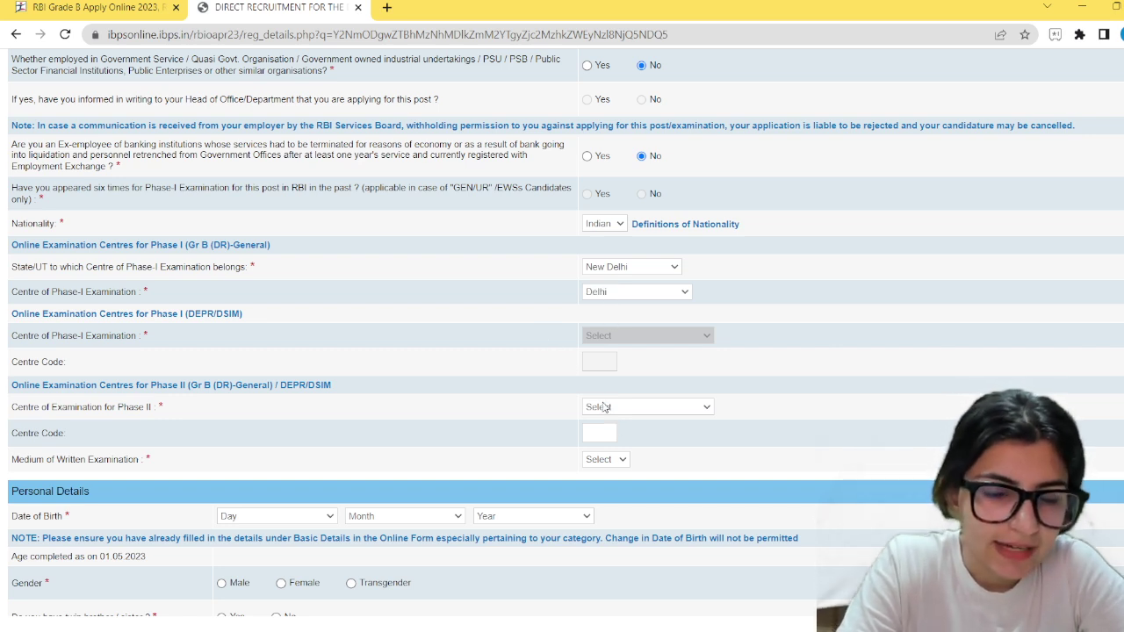
{"action": "left_click", "coordinate": [630, 359]}
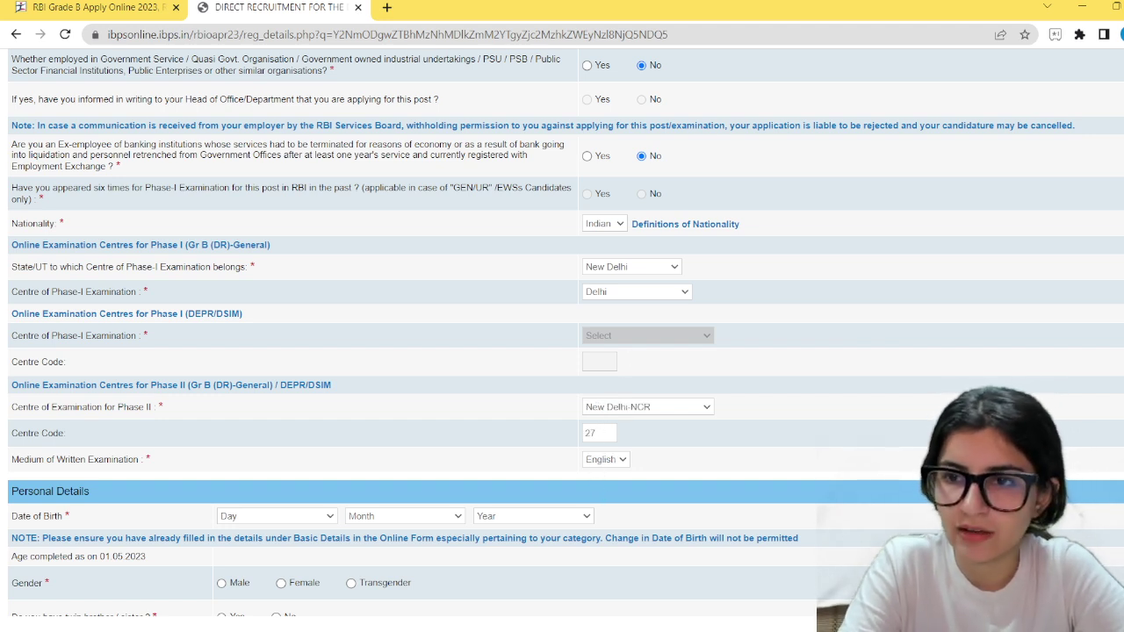
{"action": "scroll", "coordinate": [562, 333], "scroll_direction": "down", "scroll_amount": 3}
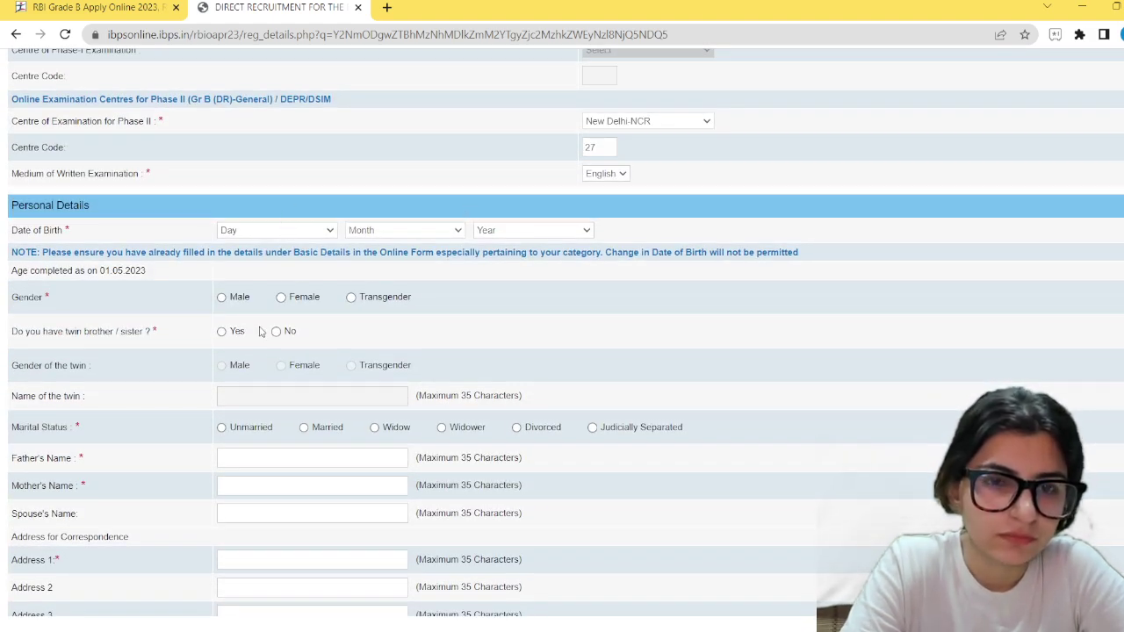
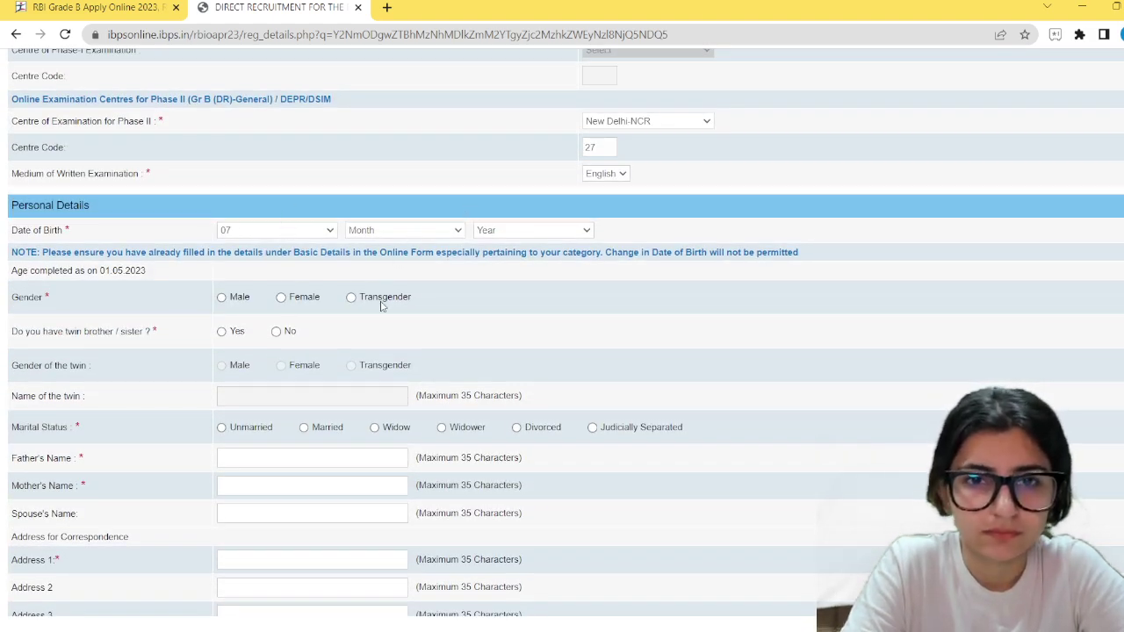
{"action": "key", "text": "Tab"}
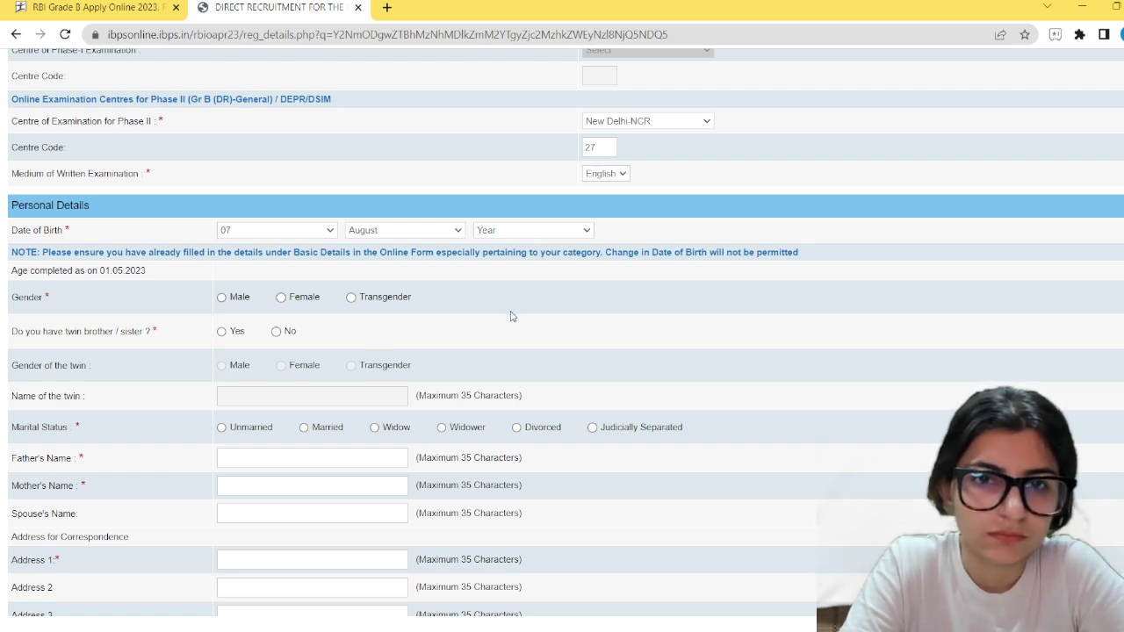
{"action": "key", "text": "Tab"}
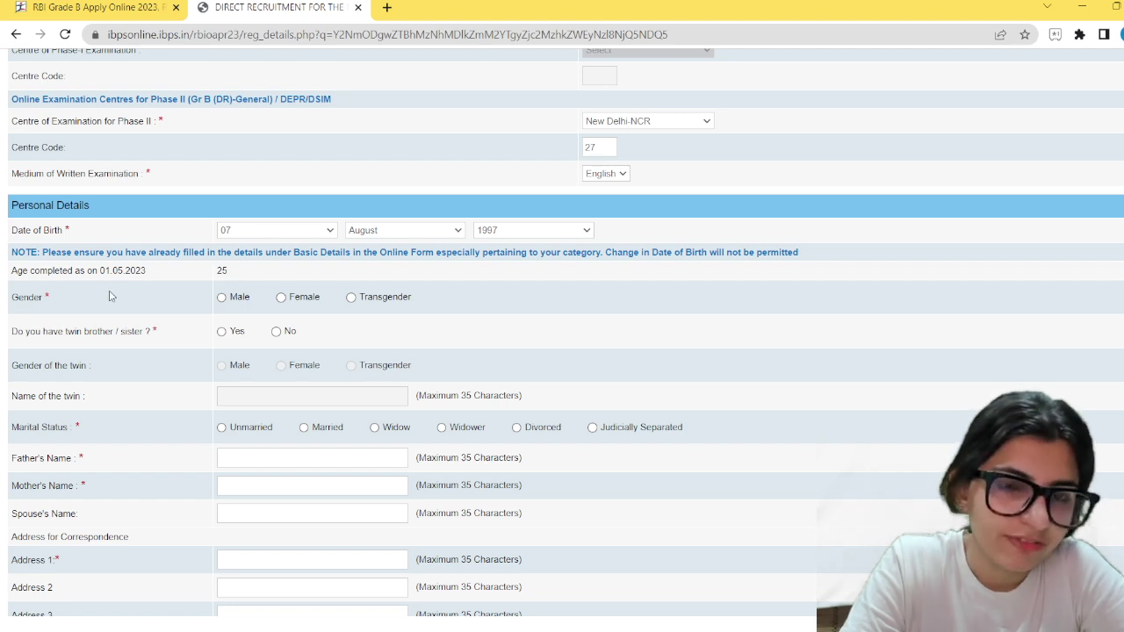
Select Male and Unmarried, then type the father's and mother's names
{"action": "left_click", "coordinate": [222, 298]}
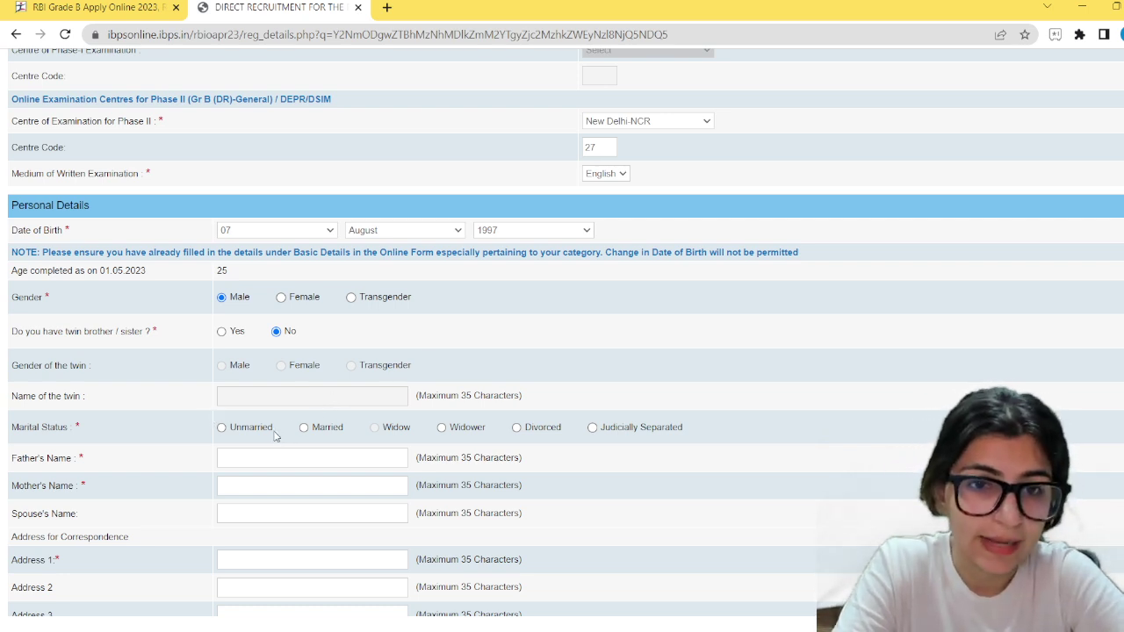
{"action": "left_click", "coordinate": [223, 429]}
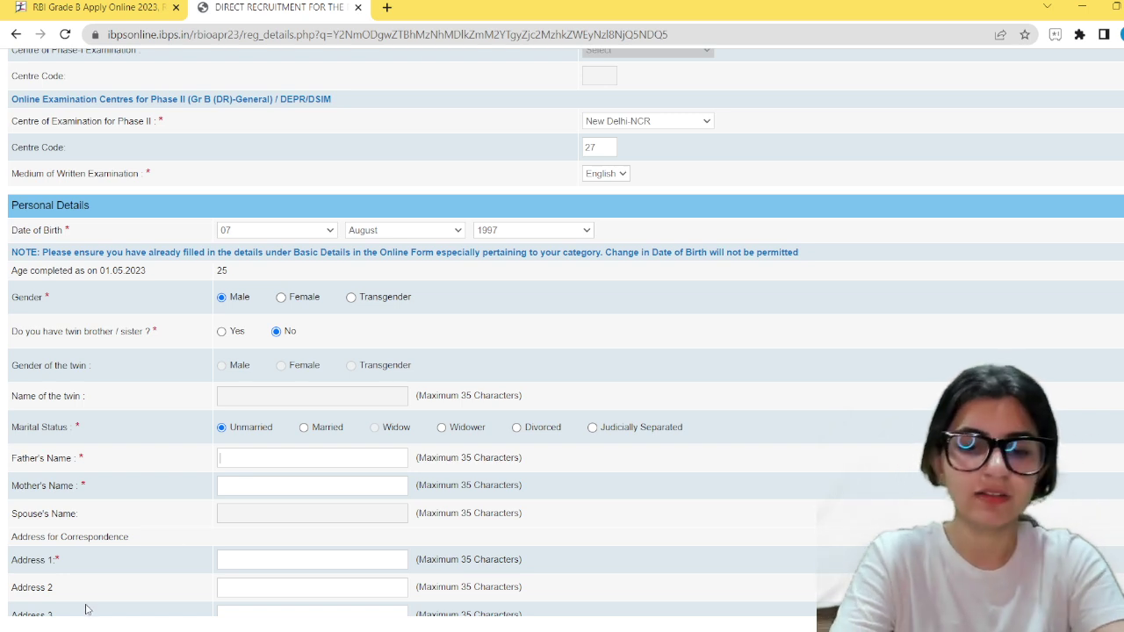
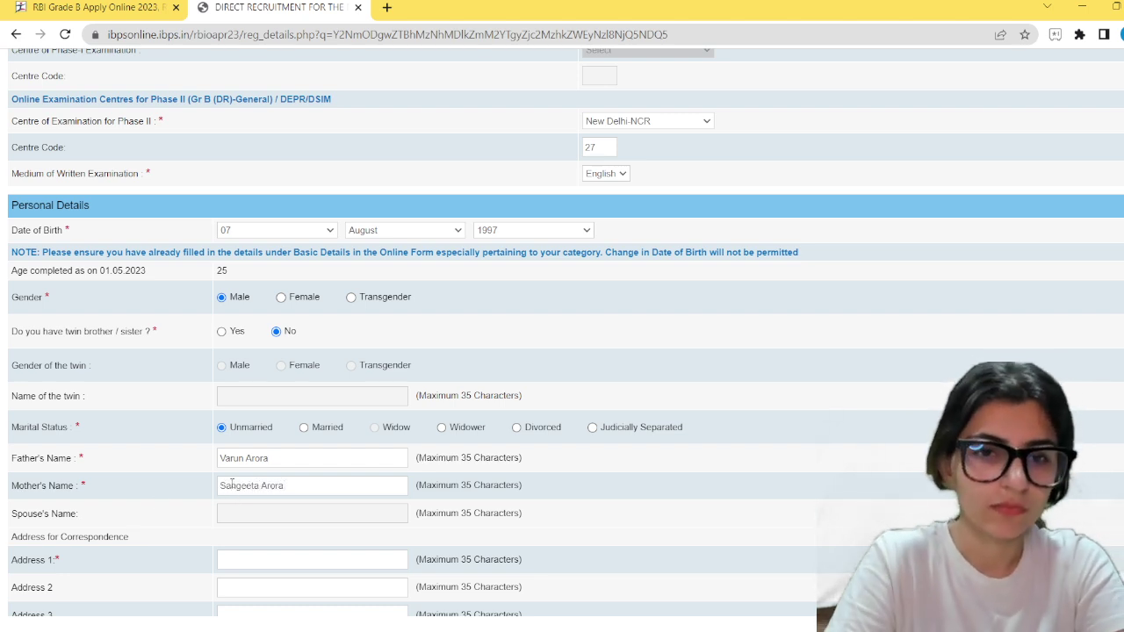
Enter 'Model Town Delhi' as the correspondence address and 'North West delhi' as the district
{"action": "scroll", "coordinate": [208, 354], "scroll_direction": "down", "scroll_amount": 3}
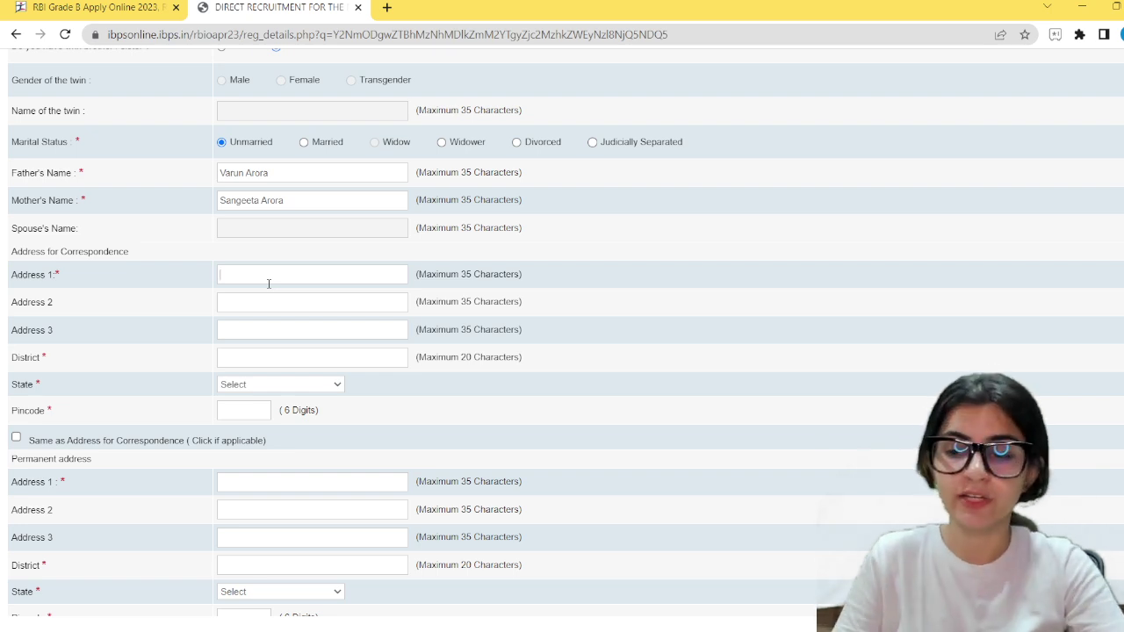
{"action": "type", "text": "M"}
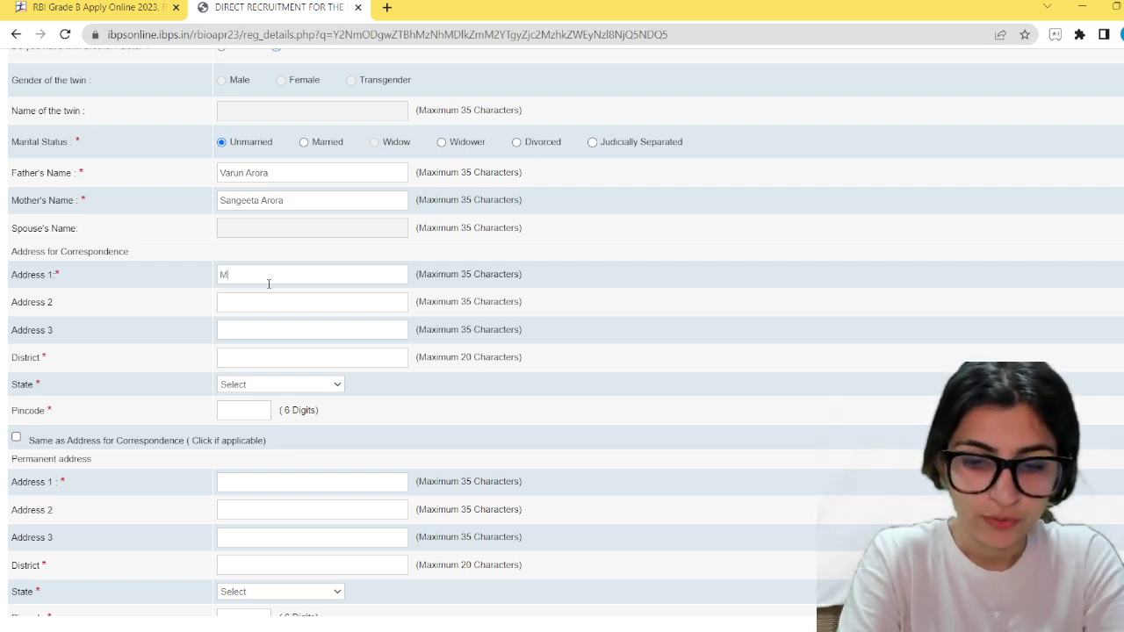
{"action": "type", "text": "odel Town"}
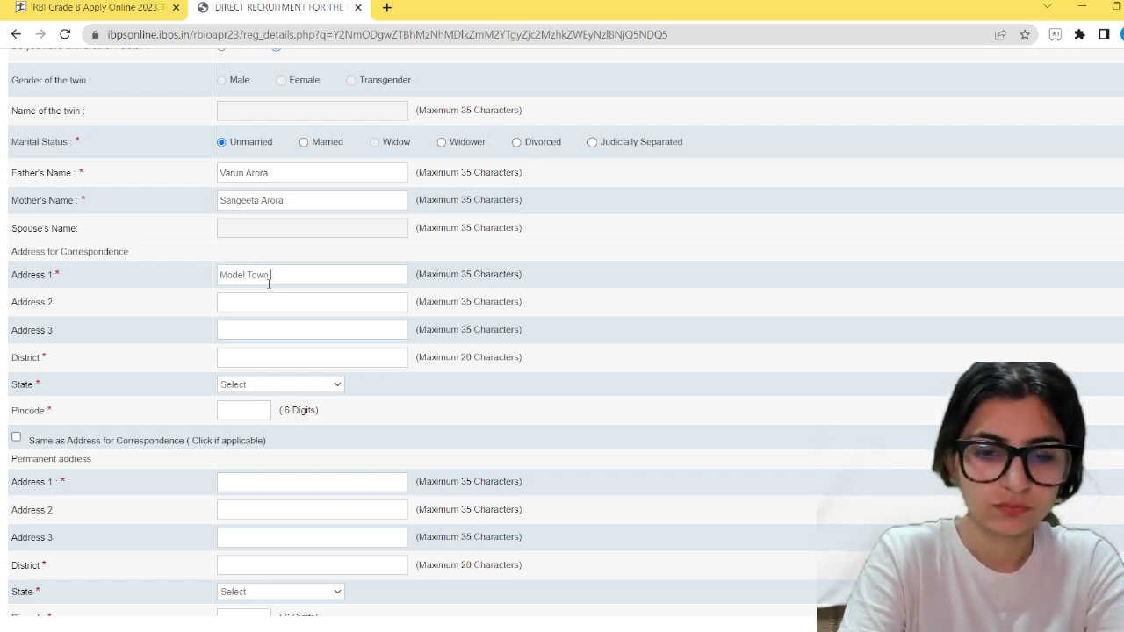
{"action": "type", "text": " Delhi"}
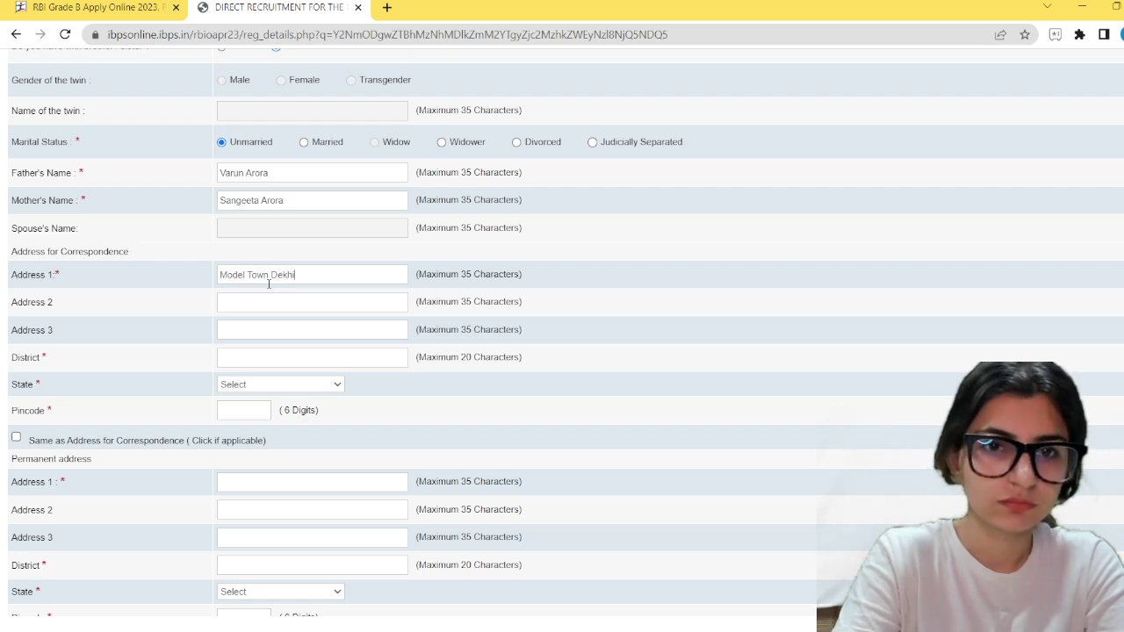
{"action": "key", "text": "BackSpace"}
{"action": "key", "text": "BackSpace"}
{"action": "key", "text": "BackSpace"}
{"action": "type", "text": "lhu"}
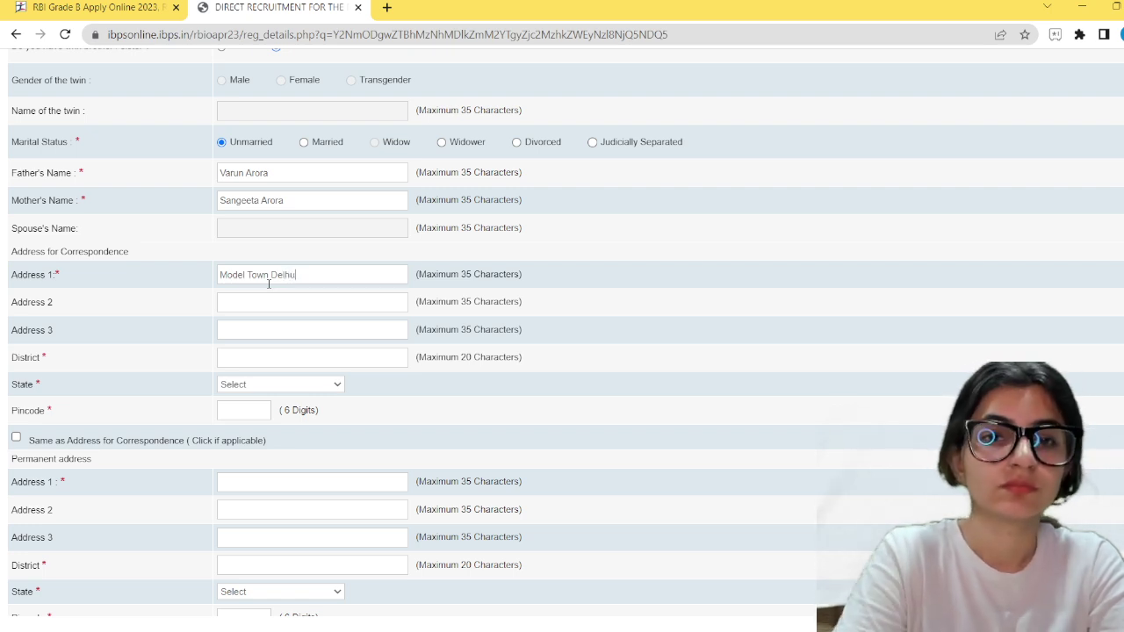
{"action": "key", "text": "BackSpace"}
{"action": "type", "text": "i"}
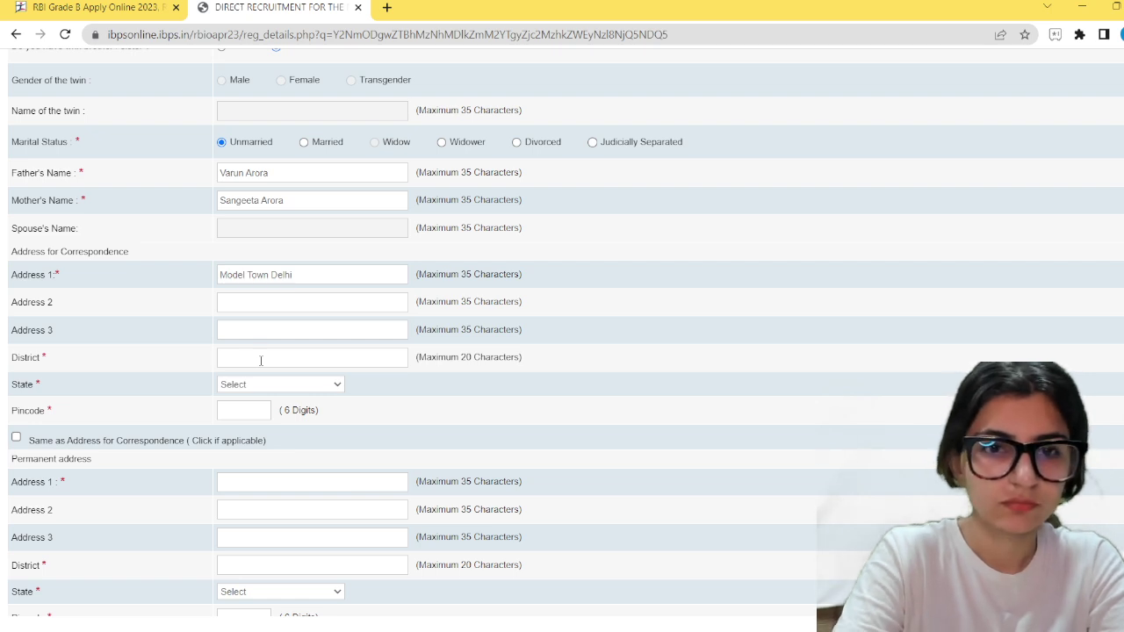
{"action": "type", "text": "N"}
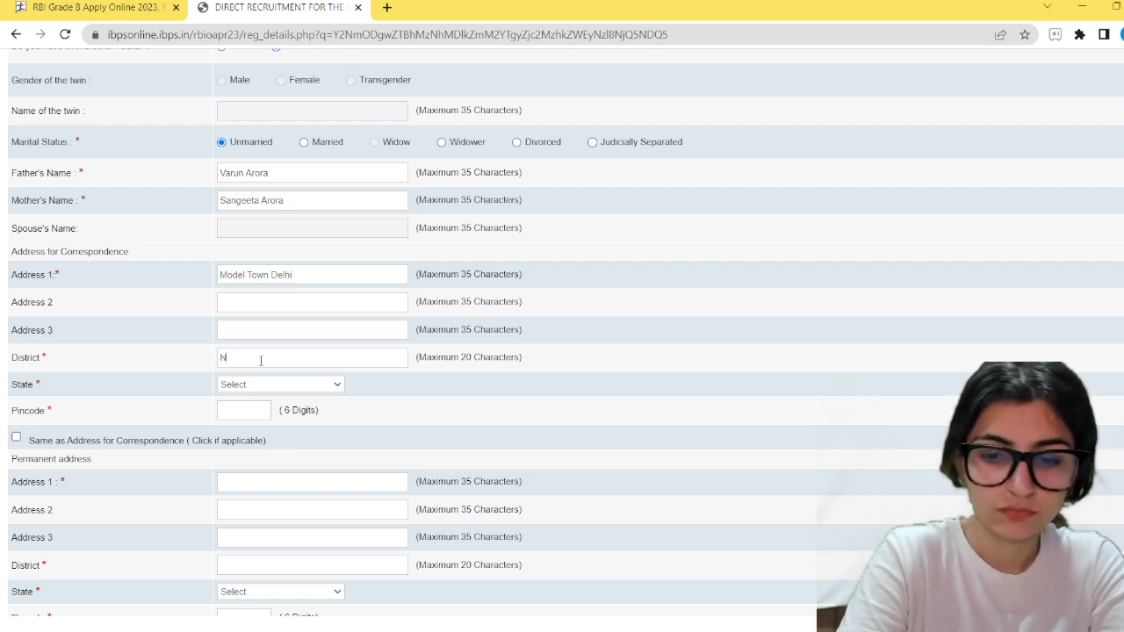
{"action": "type", "text": "orth W"}
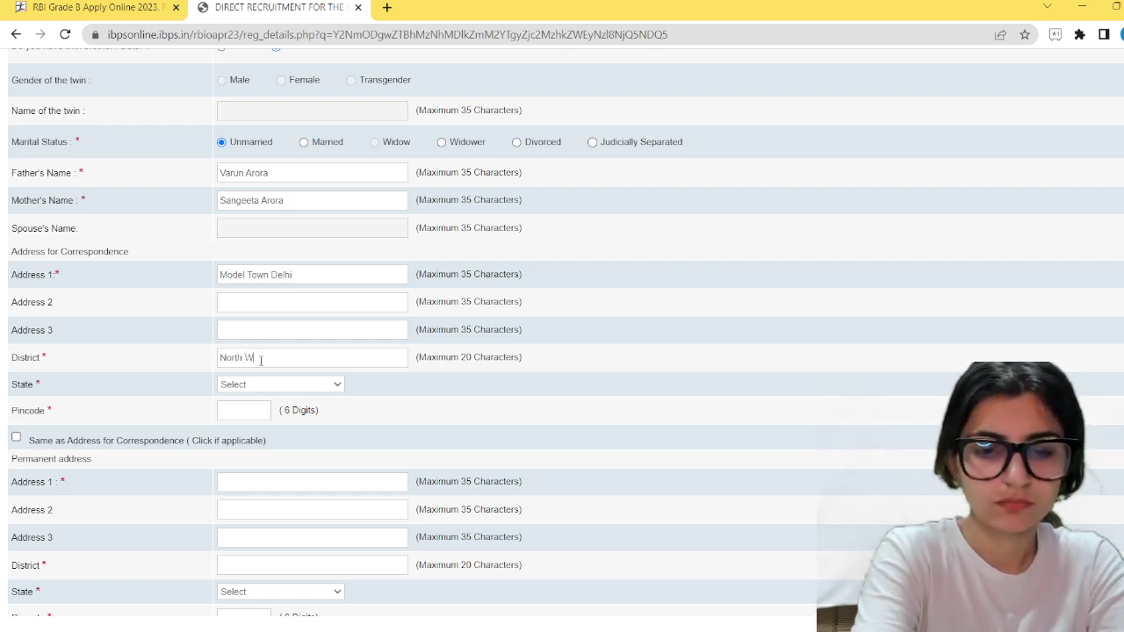
{"action": "type", "text": "est delhi"}
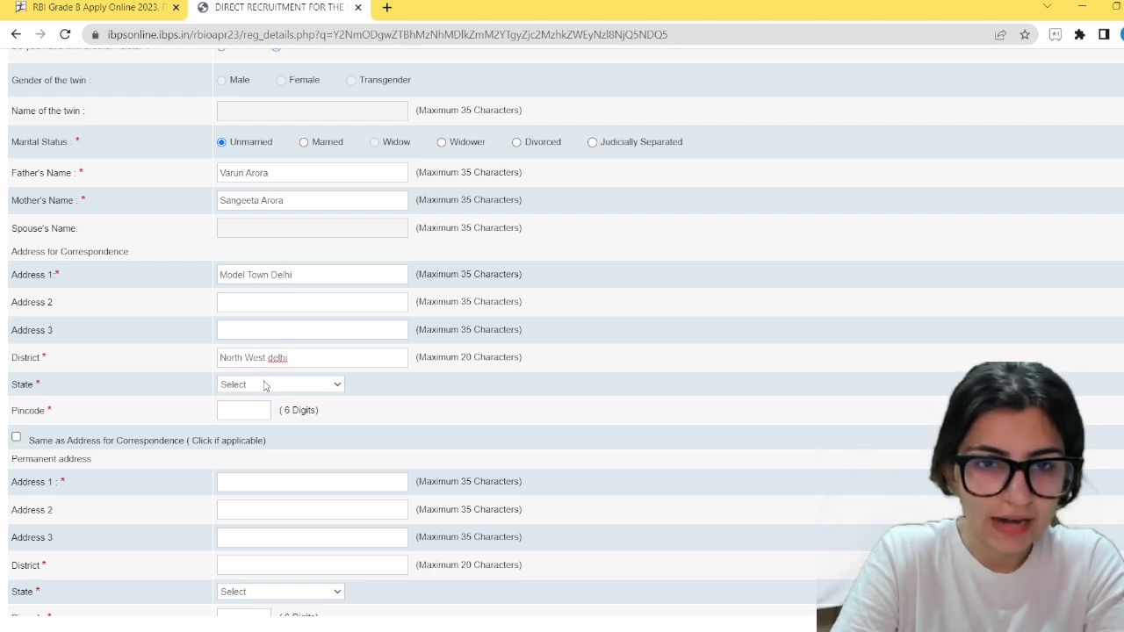
Pick DELHI as state, enter pincode 110006, and copy it as the permanent address
{"action": "left_click", "coordinate": [266, 387]}
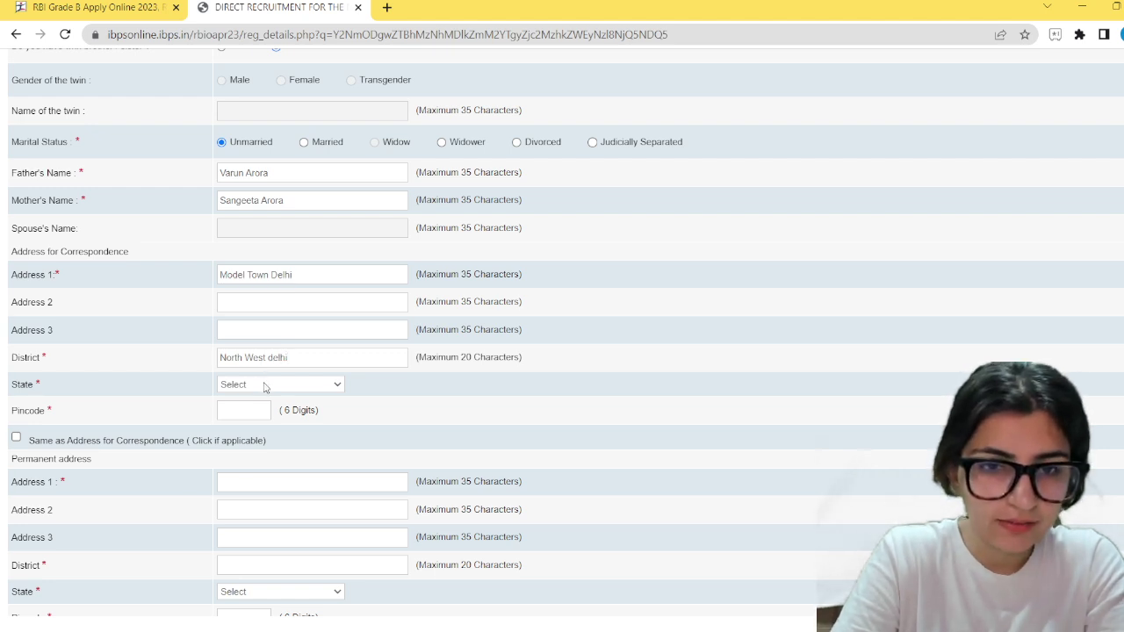
{"action": "left_click", "coordinate": [268, 269]}
{"action": "left_click", "coordinate": [244, 410]}
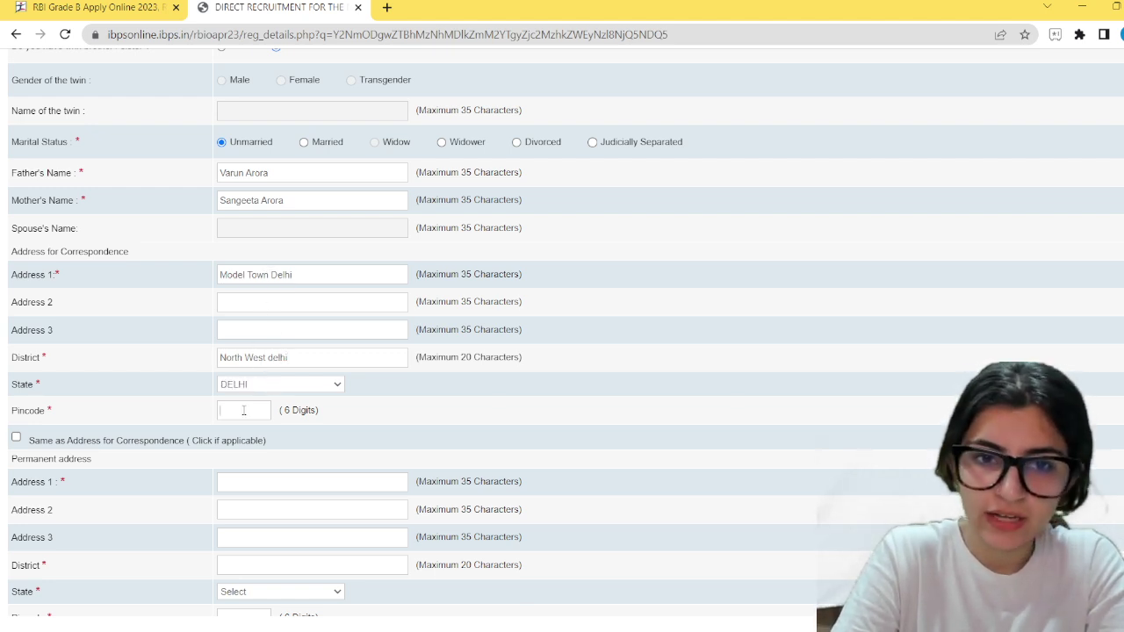
{"action": "type", "text": "11"}
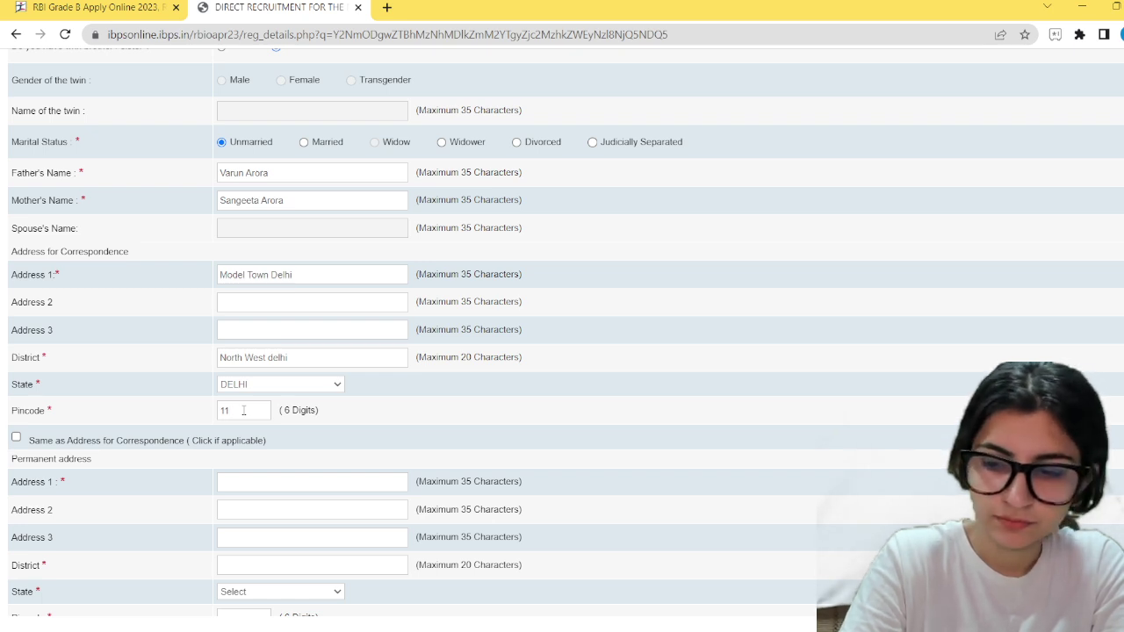
{"action": "type", "text": "0006"}
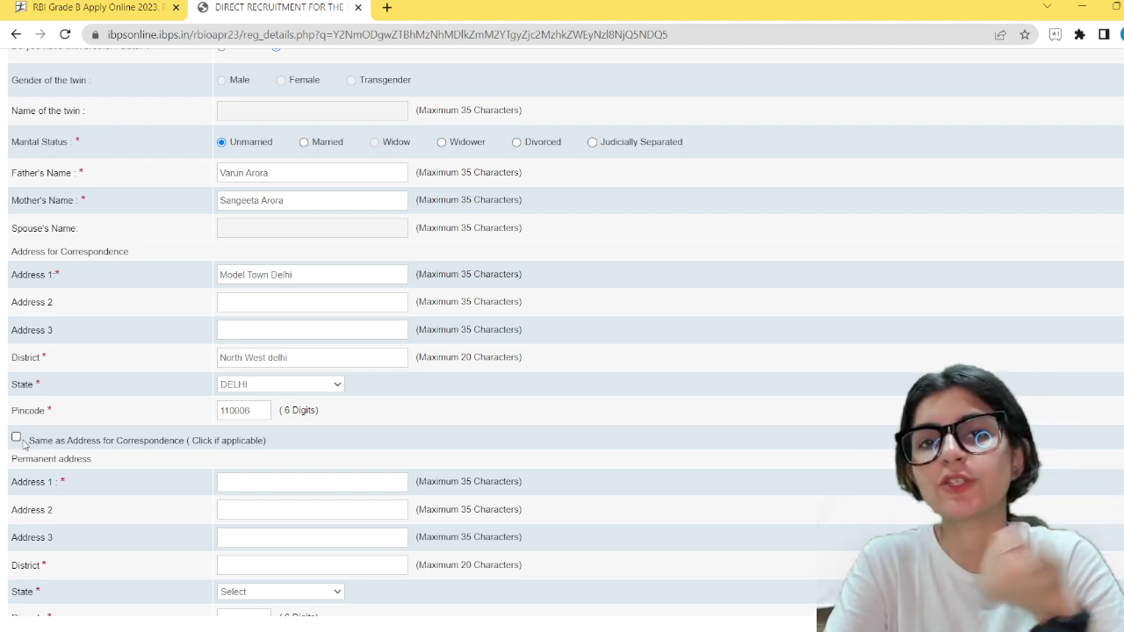
{"action": "left_click", "coordinate": [16, 437]}
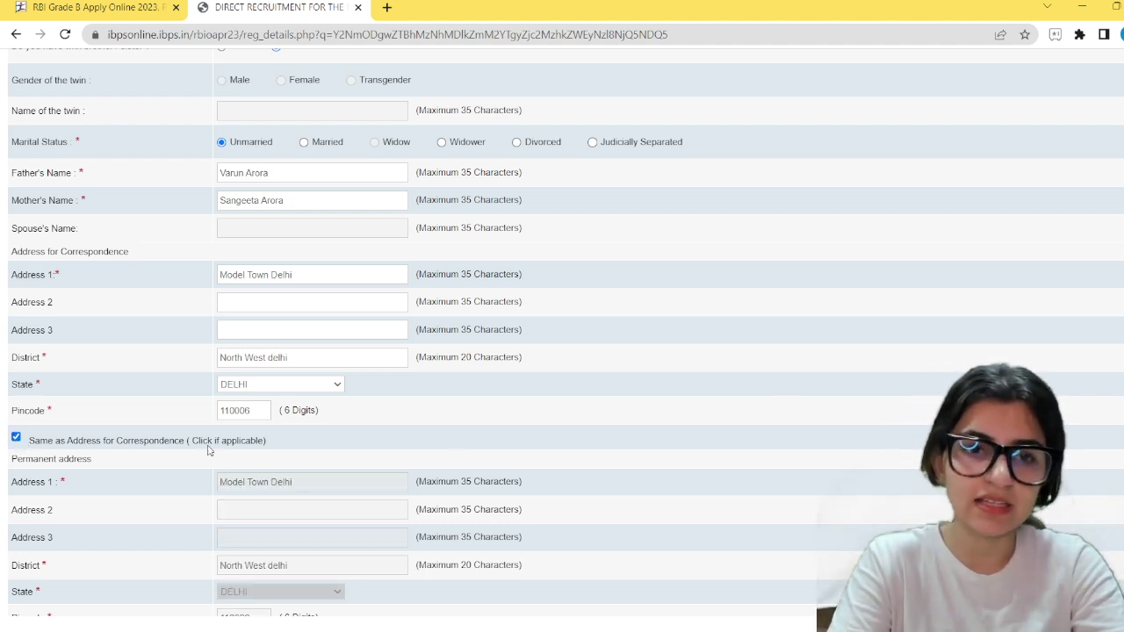
{"action": "scroll", "coordinate": [562, 334], "scroll_direction": "down", "scroll_amount": 3}
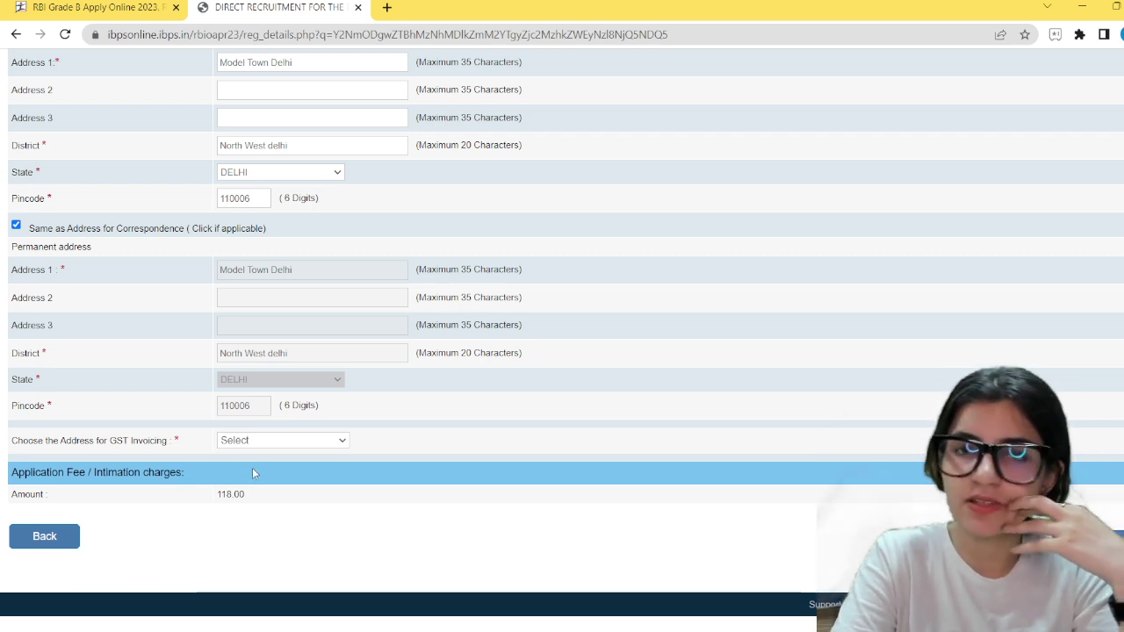
Bill GST to the Correspondence Address, dismiss the confirmation, and save to reach Educational Qualification
{"action": "left_click", "coordinate": [252, 473]}
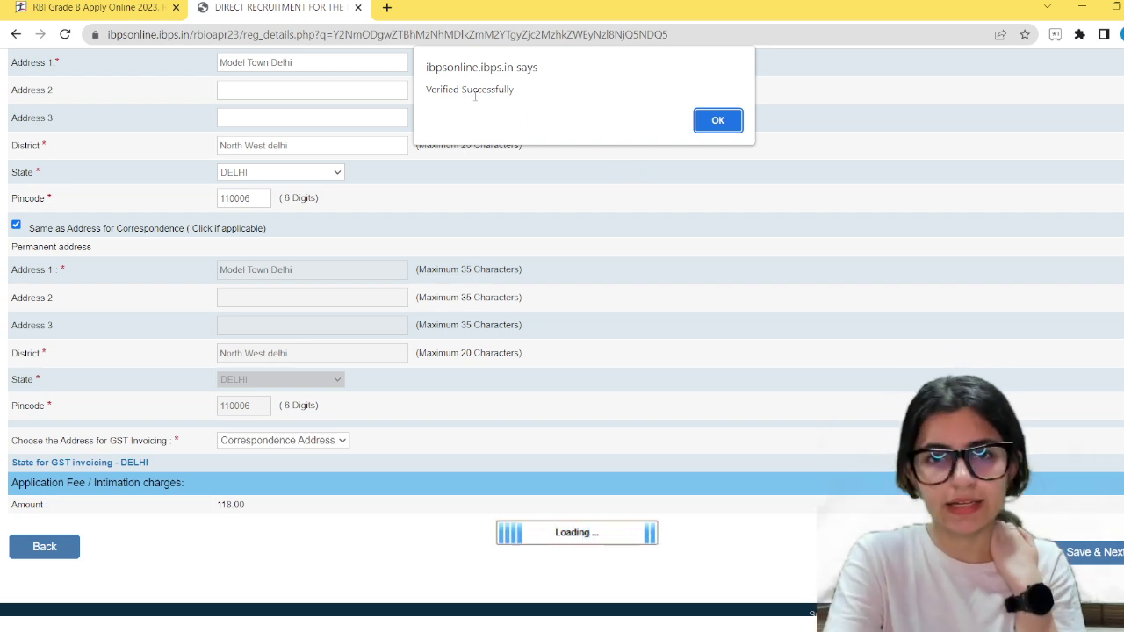
{"action": "left_click", "coordinate": [718, 121]}
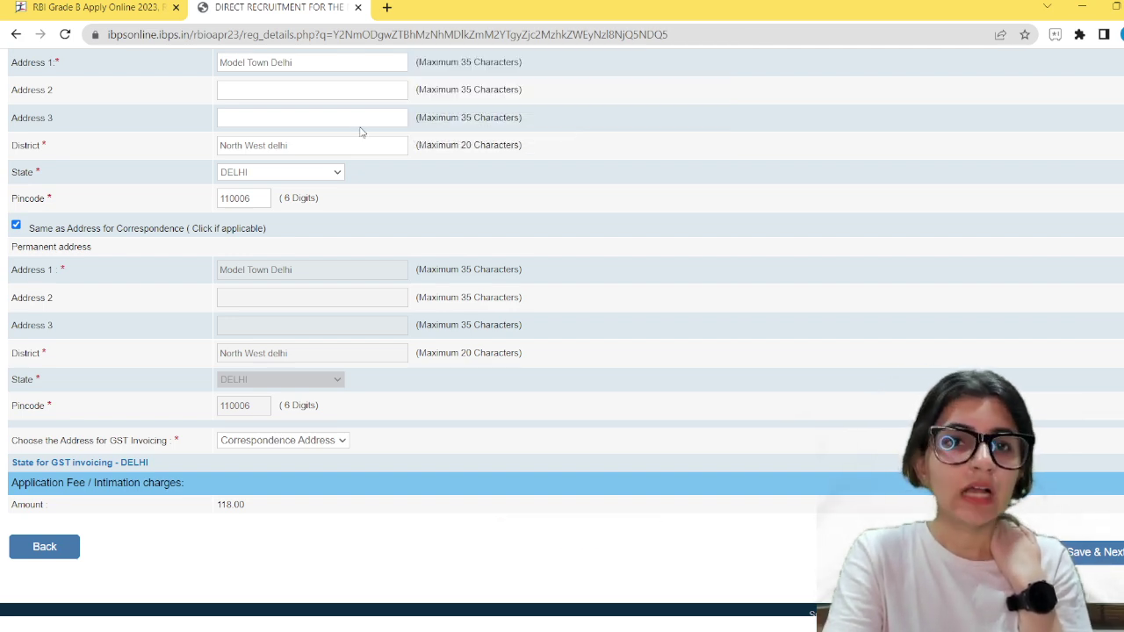
{"action": "scroll", "coordinate": [562, 332], "scroll_direction": "up", "scroll_amount": 15}
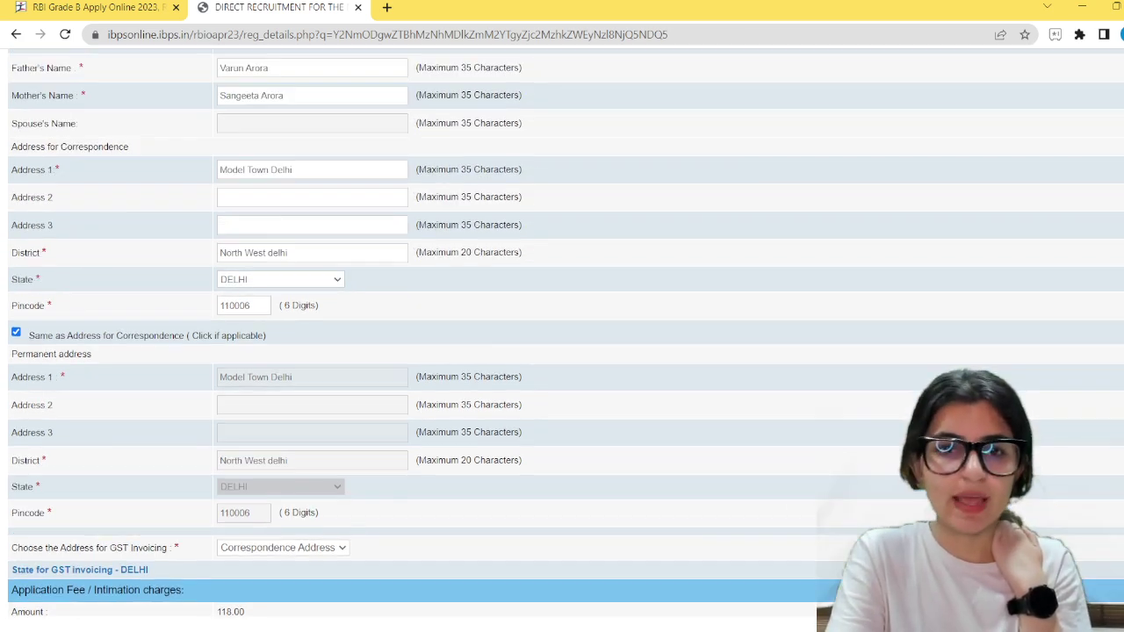
{"action": "scroll", "coordinate": [562, 332], "scroll_direction": "up", "scroll_amount": 5}
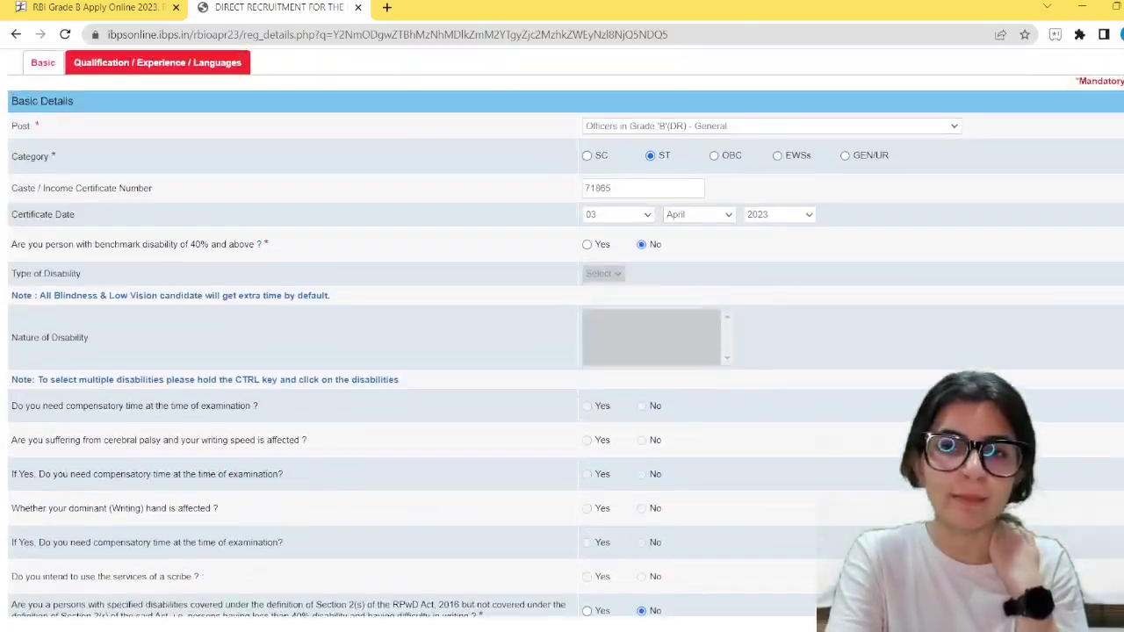
{"action": "scroll", "coordinate": [561, 332], "scroll_direction": "down", "scroll_amount": 20}
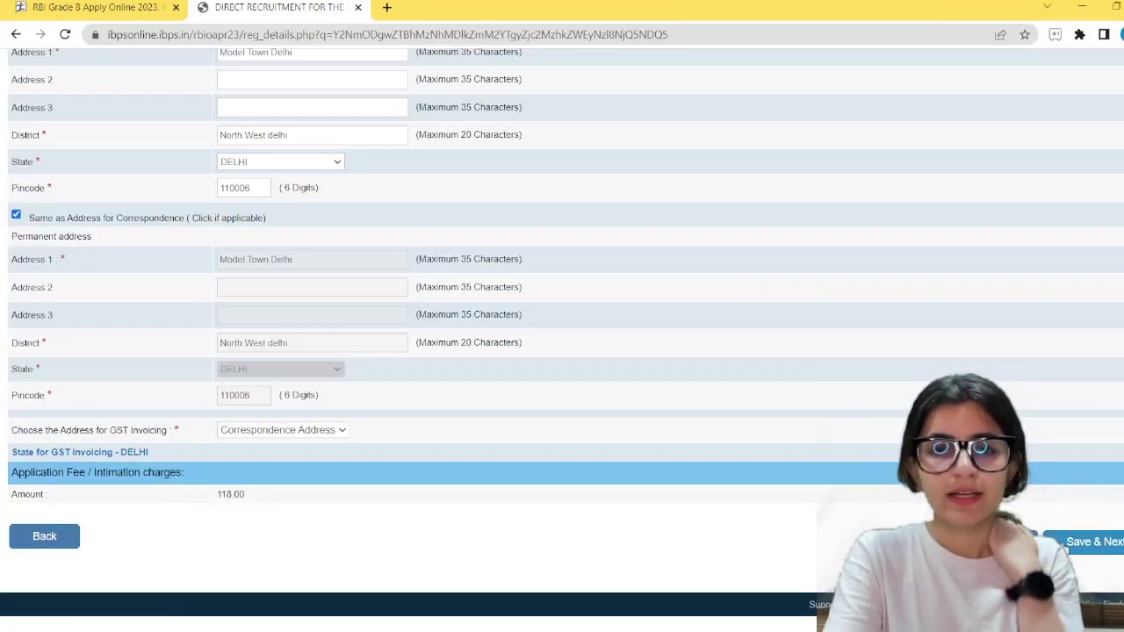
{"action": "left_click", "coordinate": [1064, 544]}
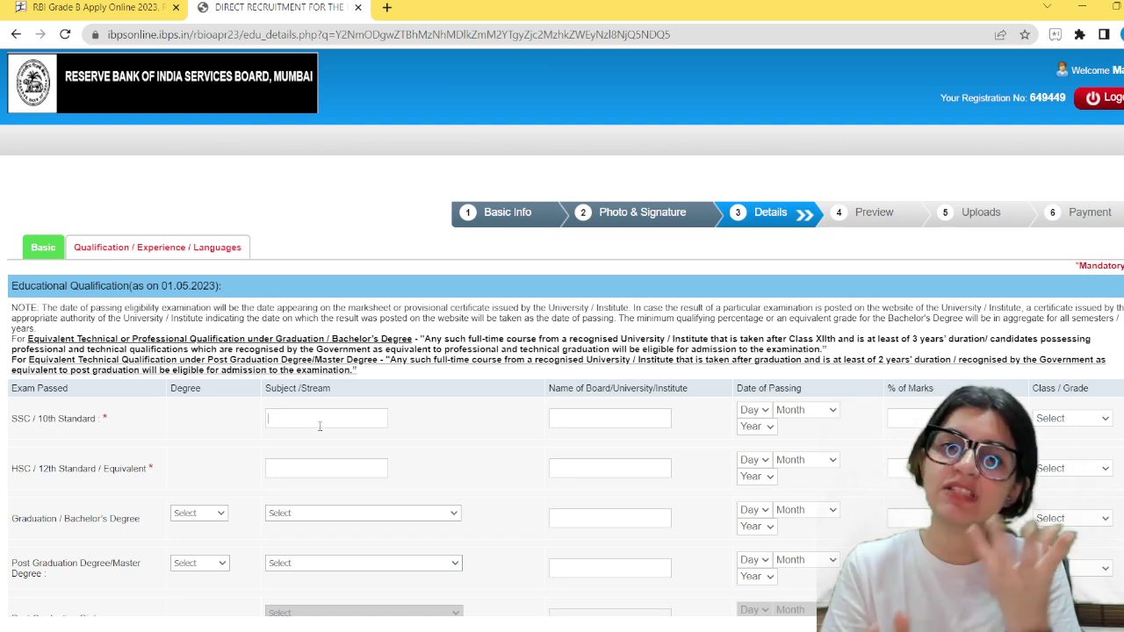
Type 'Eng Hin Math Sc SSt Computer' as the SSC / 10th Standard subjects, fixing typos
{"action": "type", "text": "Eng"}
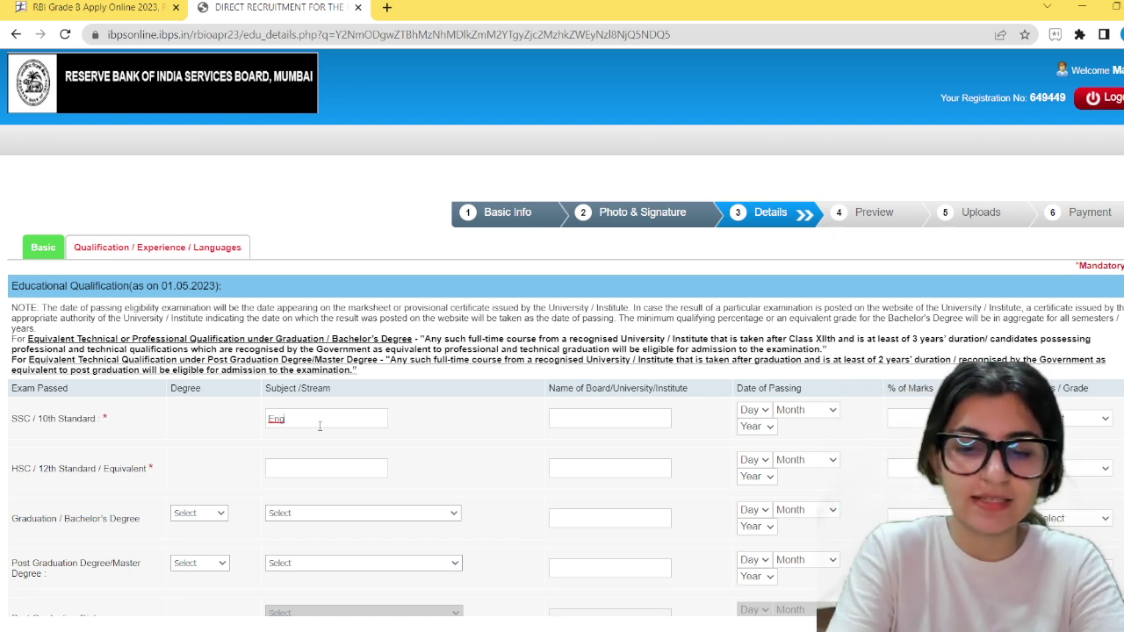
{"action": "key", "text": "BackSpace"}
{"action": "type", "text": "Hin"}
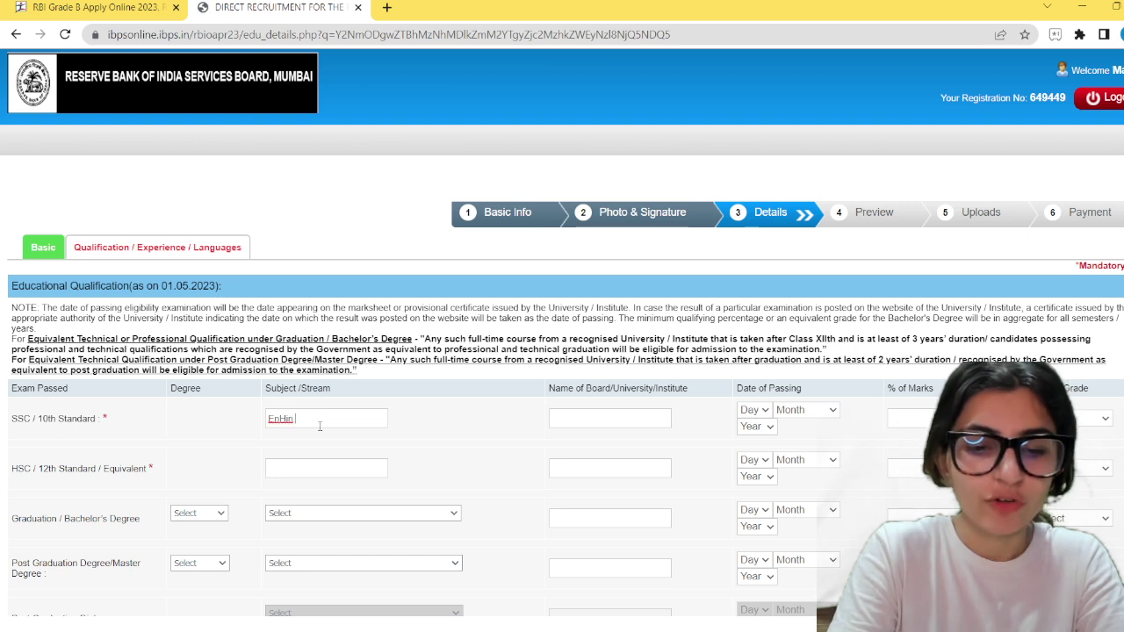
{"action": "type", "text": " M"}
{"action": "key", "text": "BackSpace"}
{"action": "key", "text": "BackSpace"}
{"action": "key", "text": "BackSpace"}
{"action": "key", "text": "BackSpace"}
{"action": "key", "text": "BackSpace"}
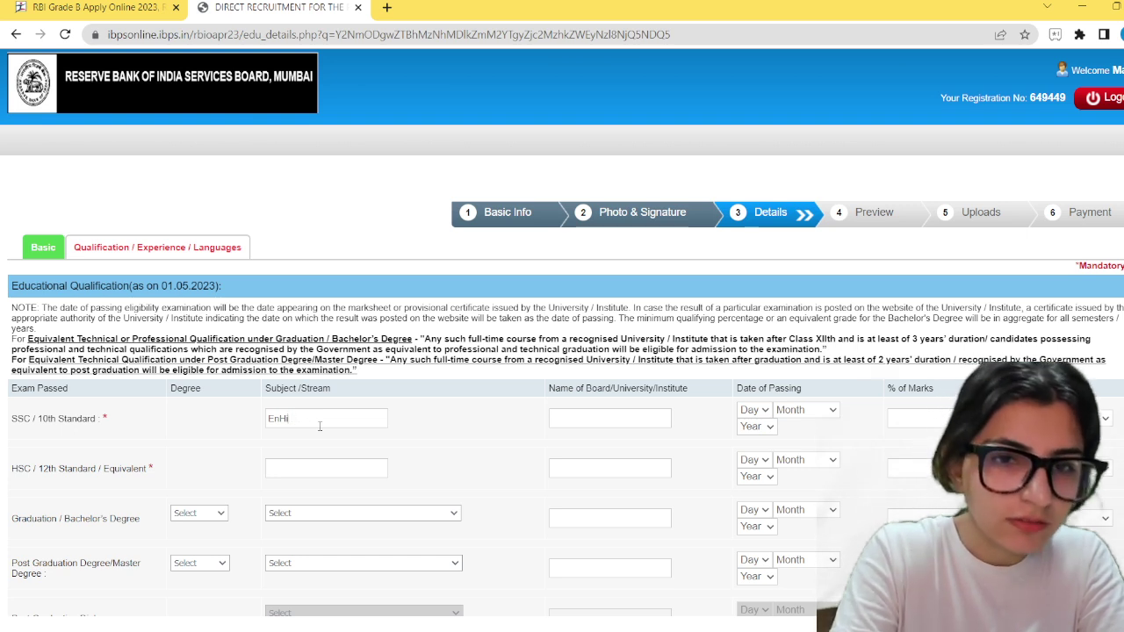
{"action": "type", "text": "g Hindi"}
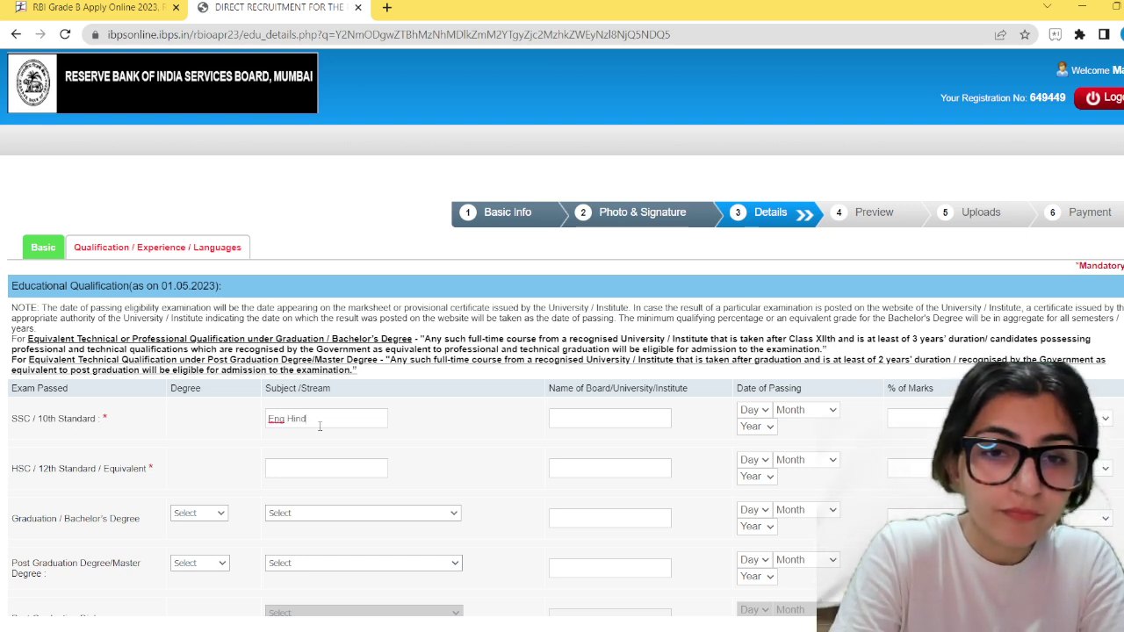
{"action": "key", "text": "BackSpace"}
{"action": "type", "text": "M"}
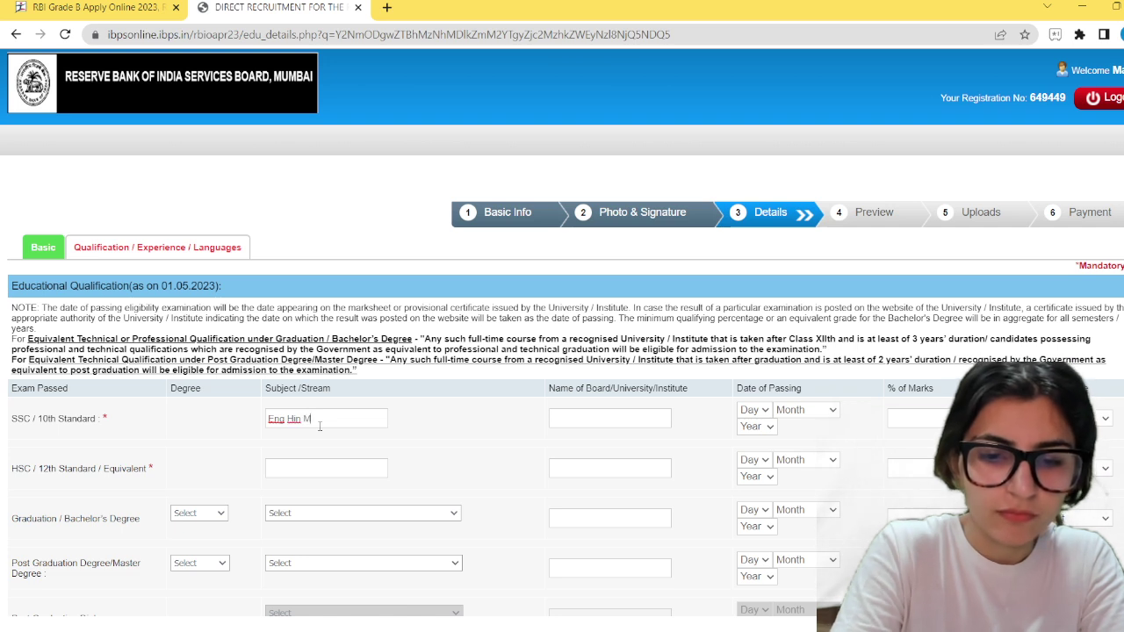
{"action": "type", "text": "ath"}
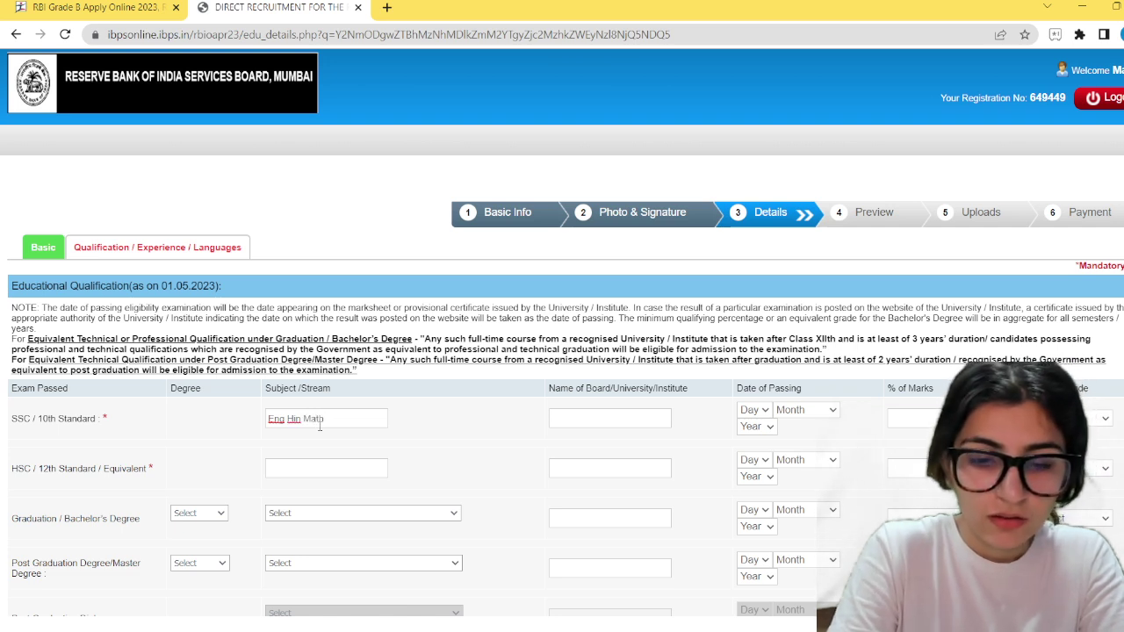
{"action": "type", "text": " Sc S"}
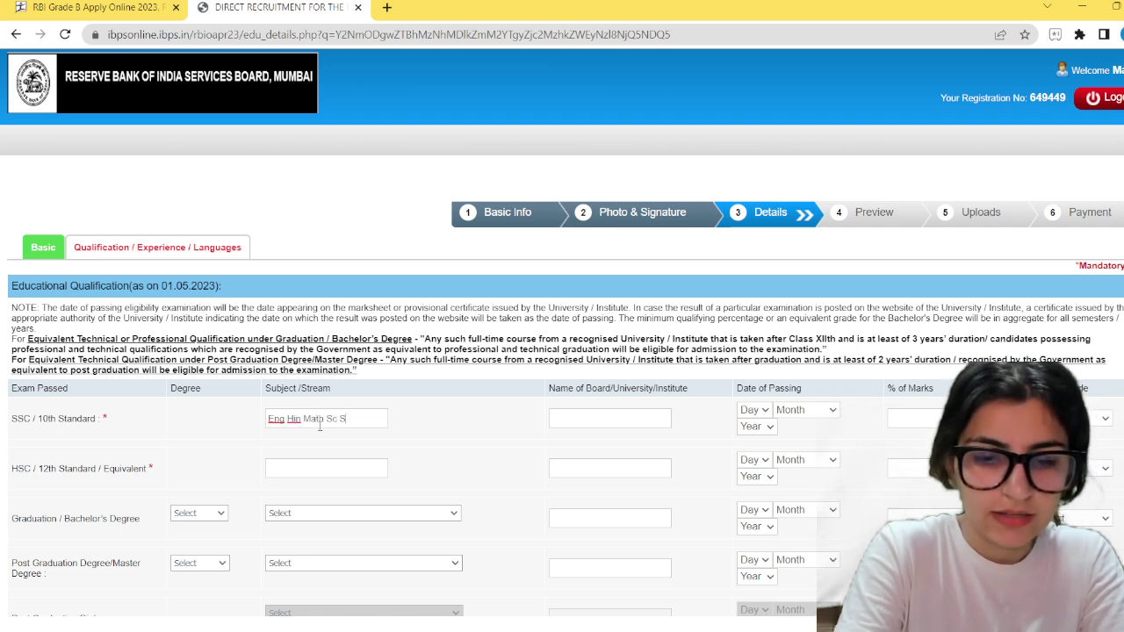
{"action": "type", "text": "St cdmputer"}
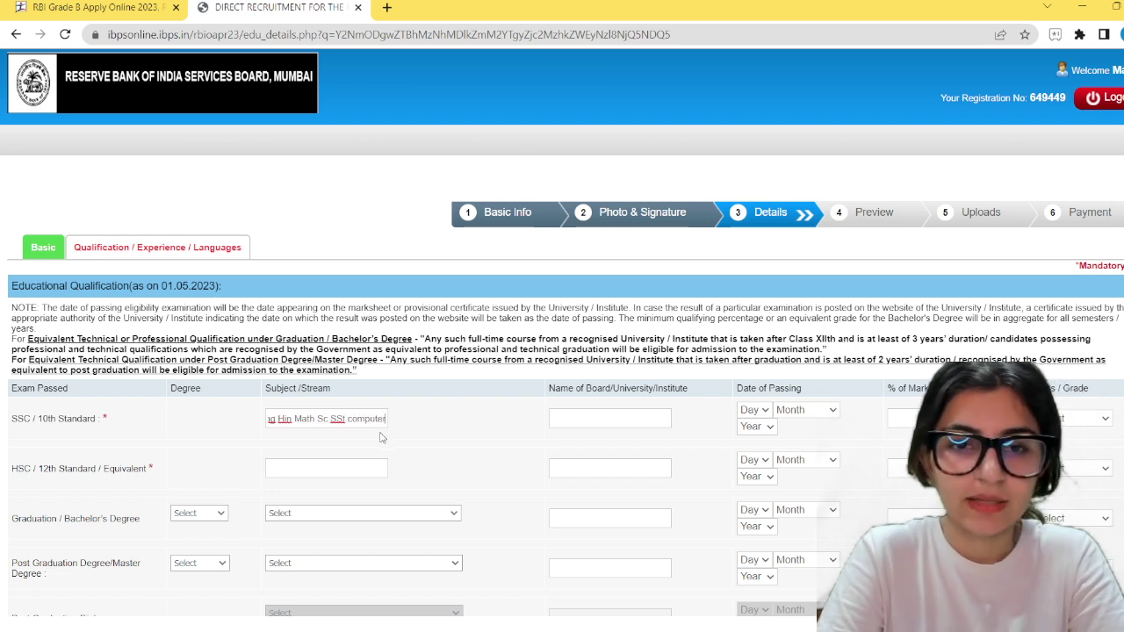
{"action": "key", "text": "Left"}
{"action": "key", "text": "Left"}
{"action": "key", "text": "Left"}
{"action": "key", "text": "Left"}
{"action": "key", "text": "Left"}
{"action": "key", "text": "Left"}
{"action": "key", "text": "Left"}
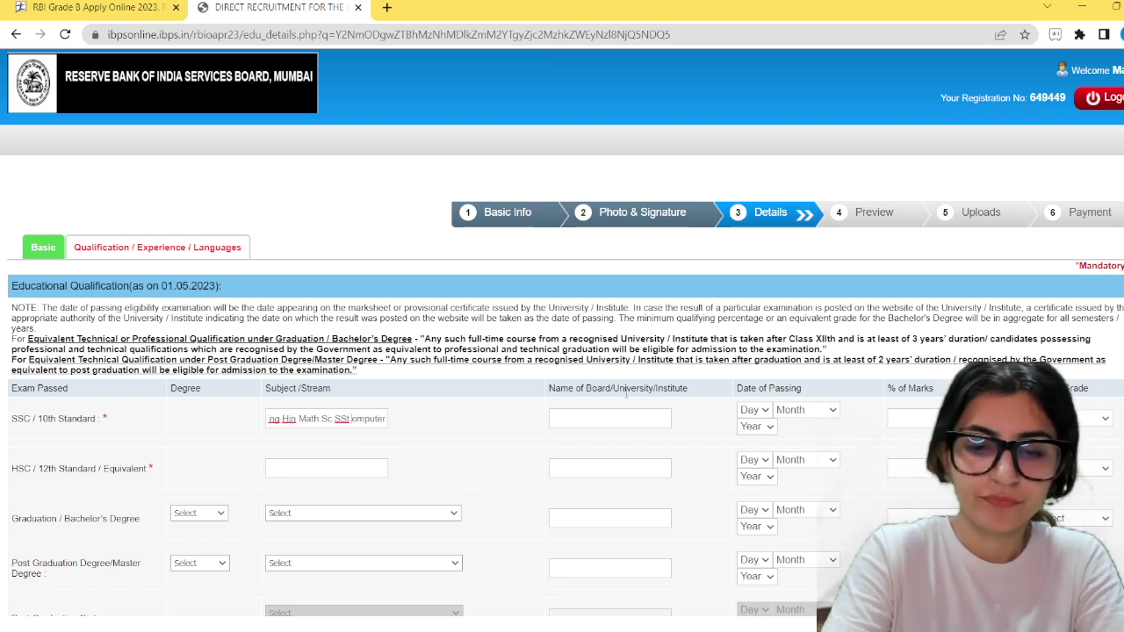
{"action": "key", "text": "BackSpace"}
Finish the SSC row with board CBSE, passing date 10 May 2016, 95% marks and First Class
{"action": "type", "text": "C"}
{"action": "left_click", "coordinate": [590, 425]}
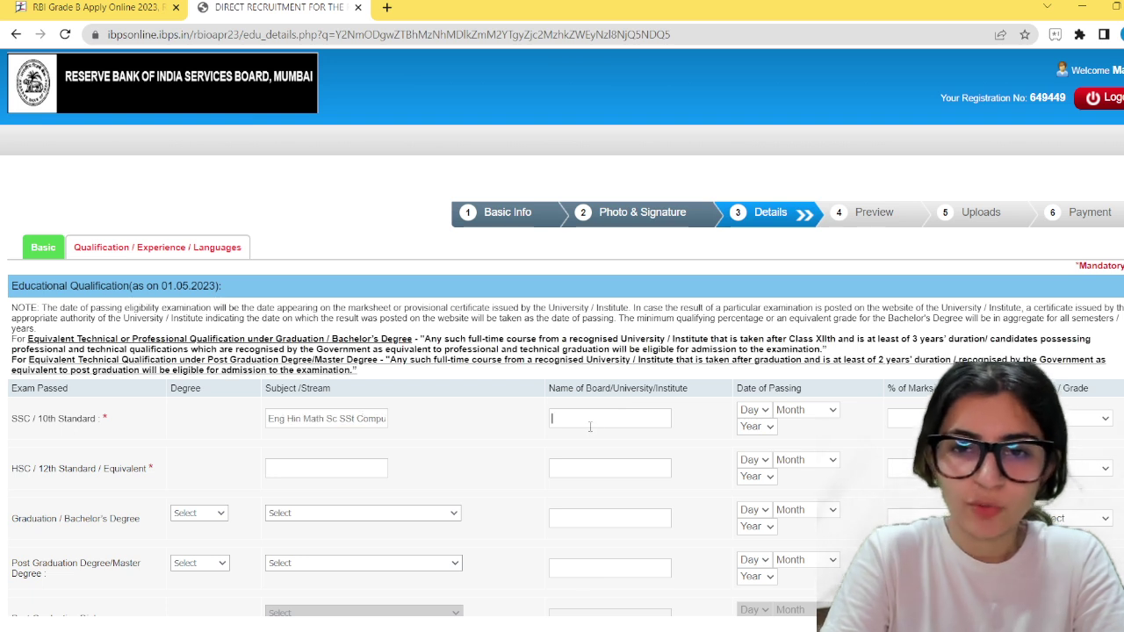
{"action": "type", "text": "CBSE"}
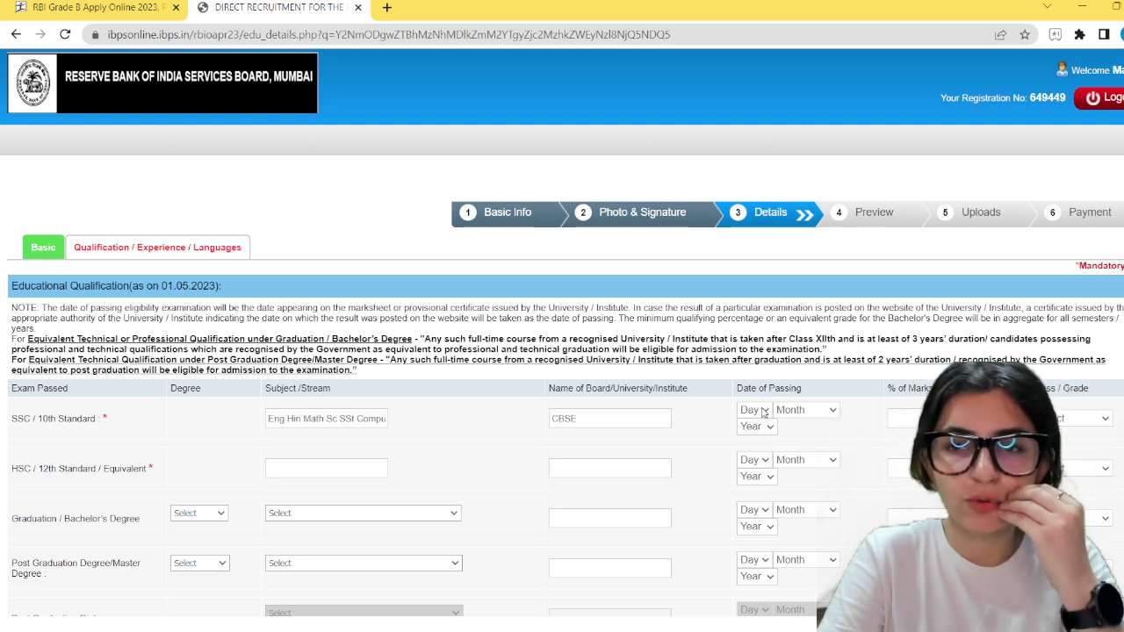
{"action": "type", "text": "10"}
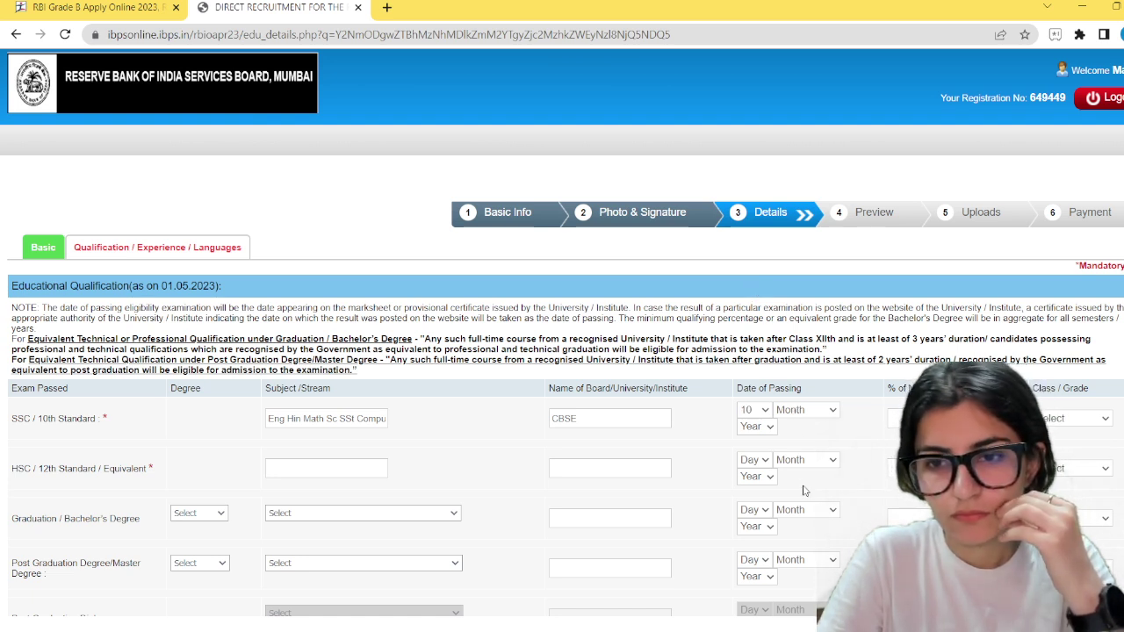
{"action": "type", "text": "may"}
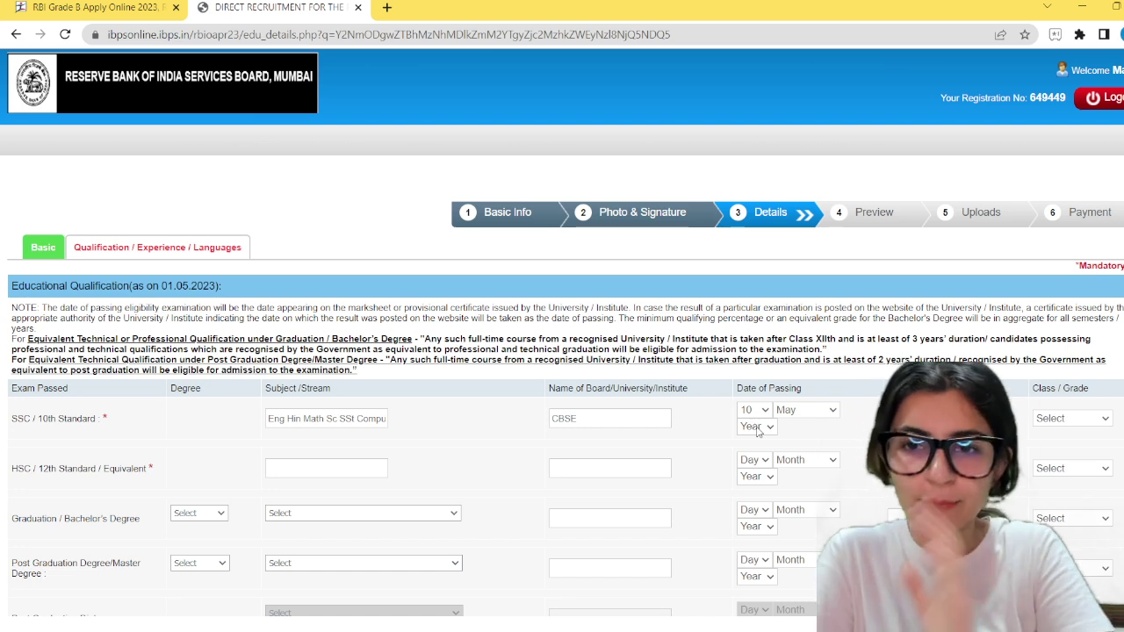
{"action": "left_click", "coordinate": [762, 318]}
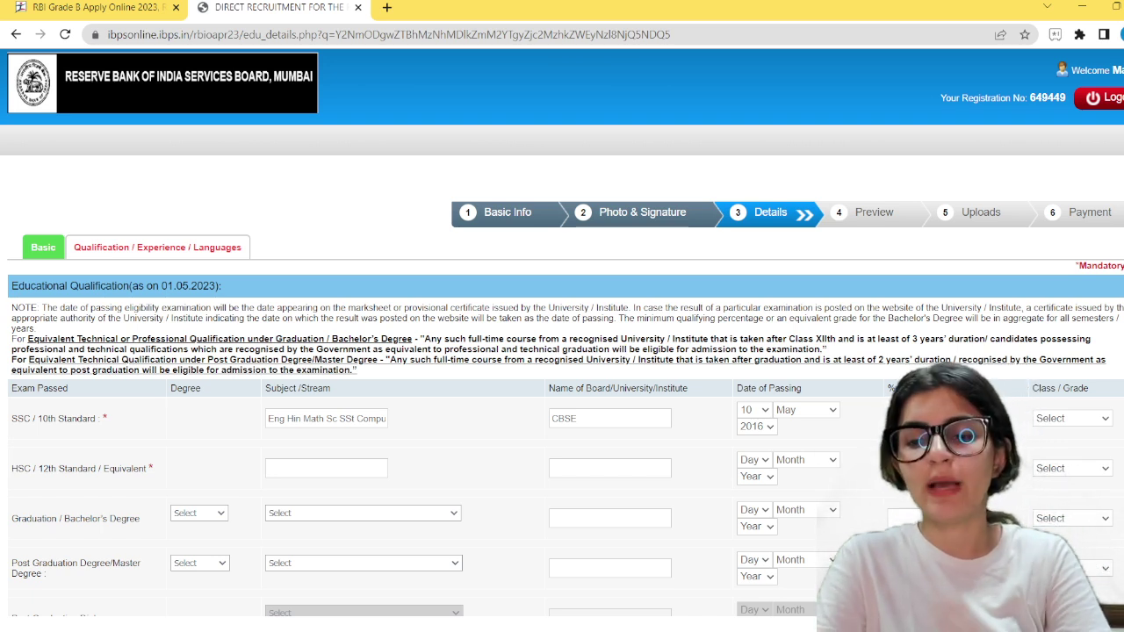
{"action": "type", "text": "95"}
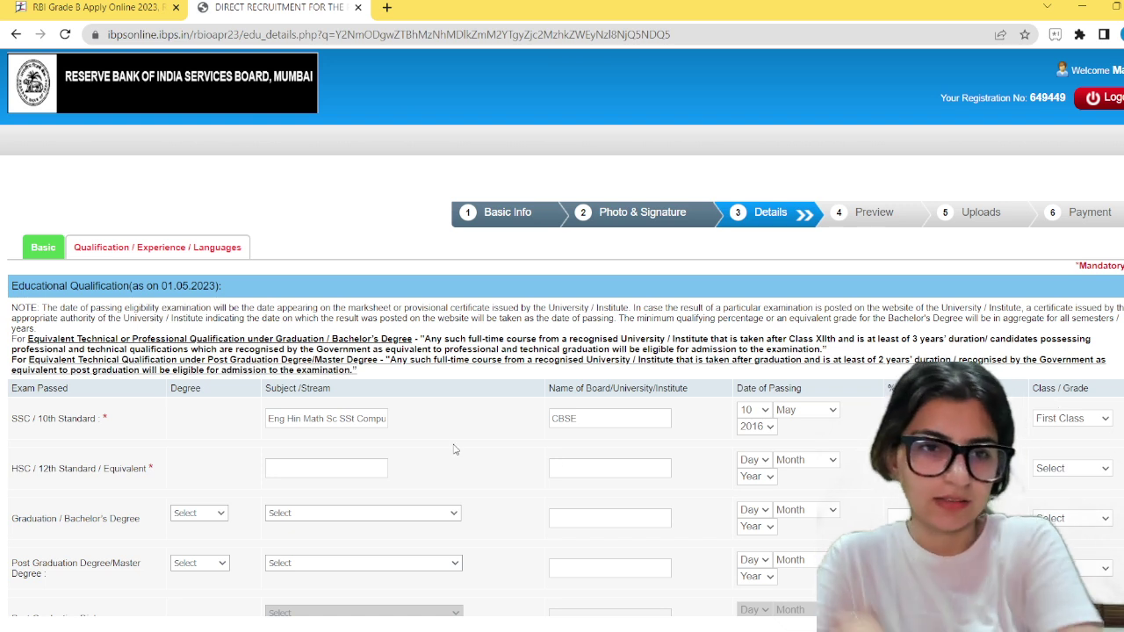
{"action": "left_click", "coordinate": [277, 472]}
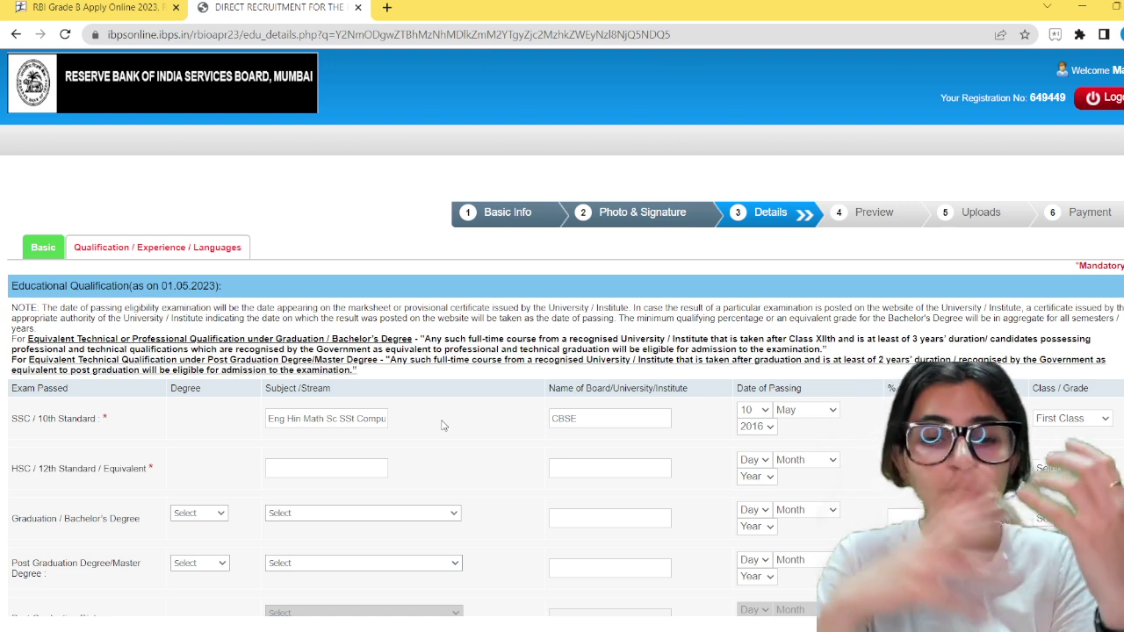
Type 'Account Bus st Eco Eng Maths' as the HSC / 12th subjects
{"action": "type", "text": "Acc"}
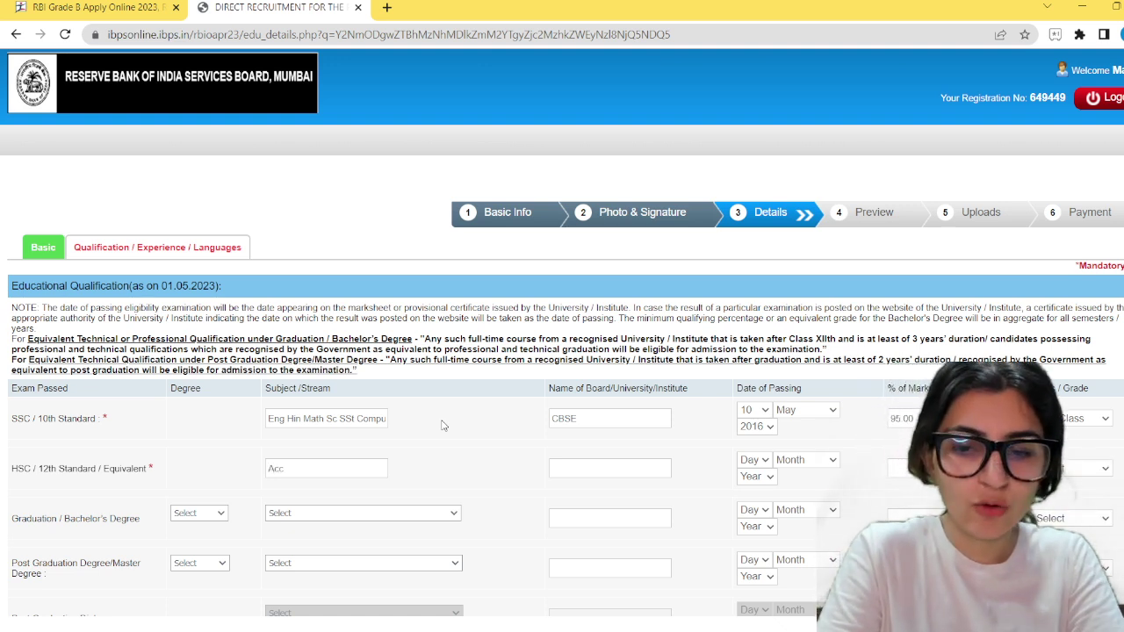
{"action": "type", "text": "ount B"}
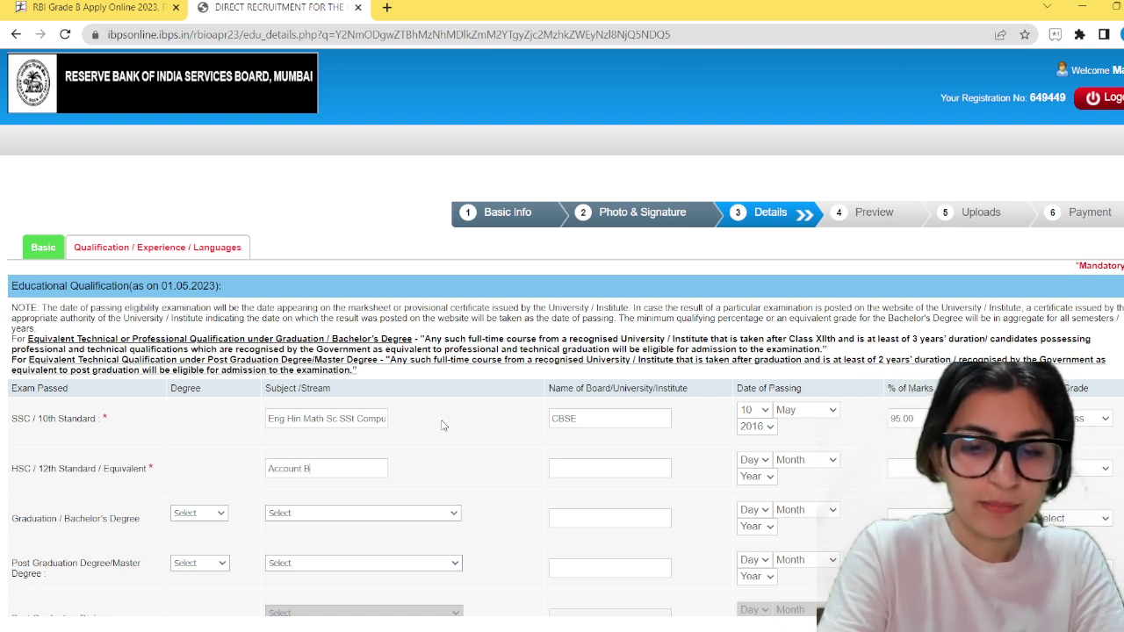
{"action": "type", "text": "us st eco"}
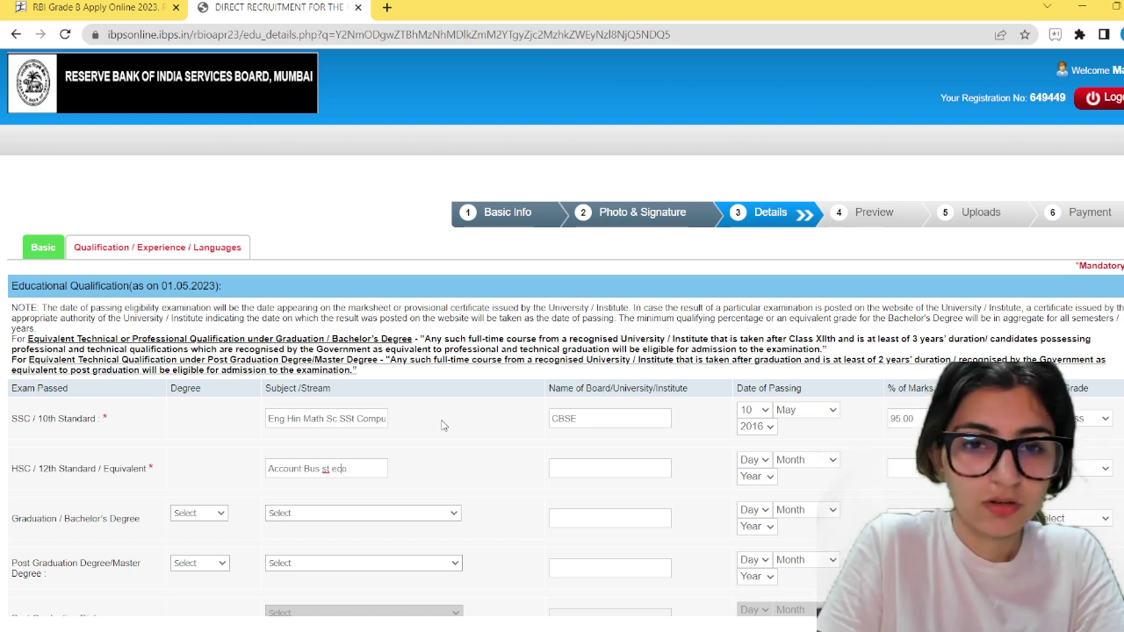
{"action": "key", "text": "BackSpace"}
{"action": "type", "text": "Eco"}
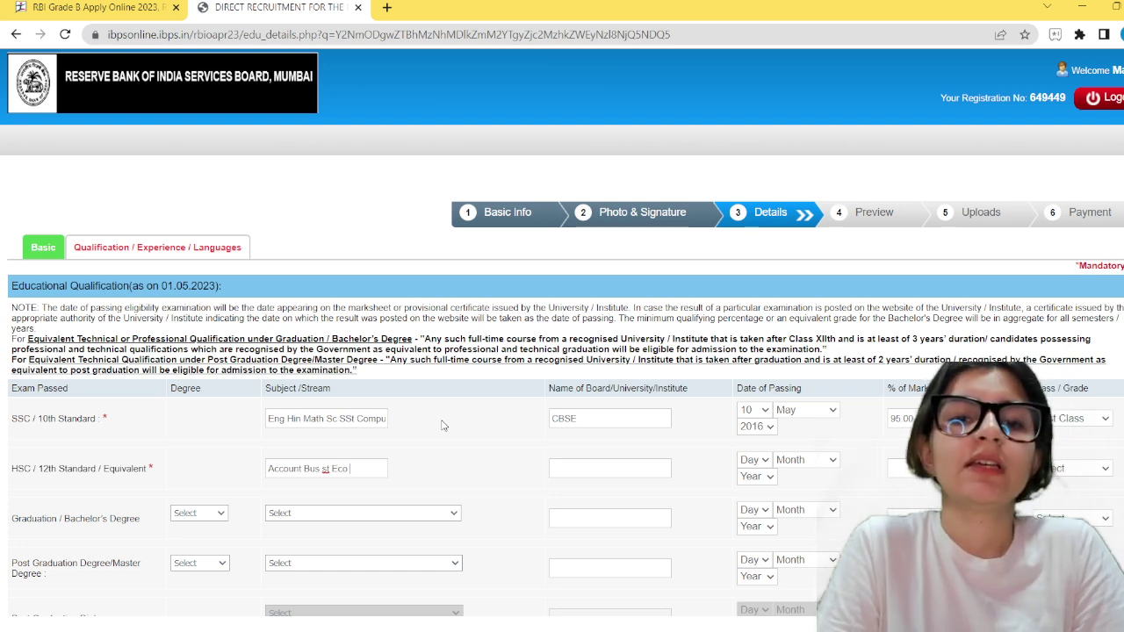
{"action": "type", "text": " R"}
{"action": "key", "text": "BackSpace"}
{"action": "type", "text": "E"}
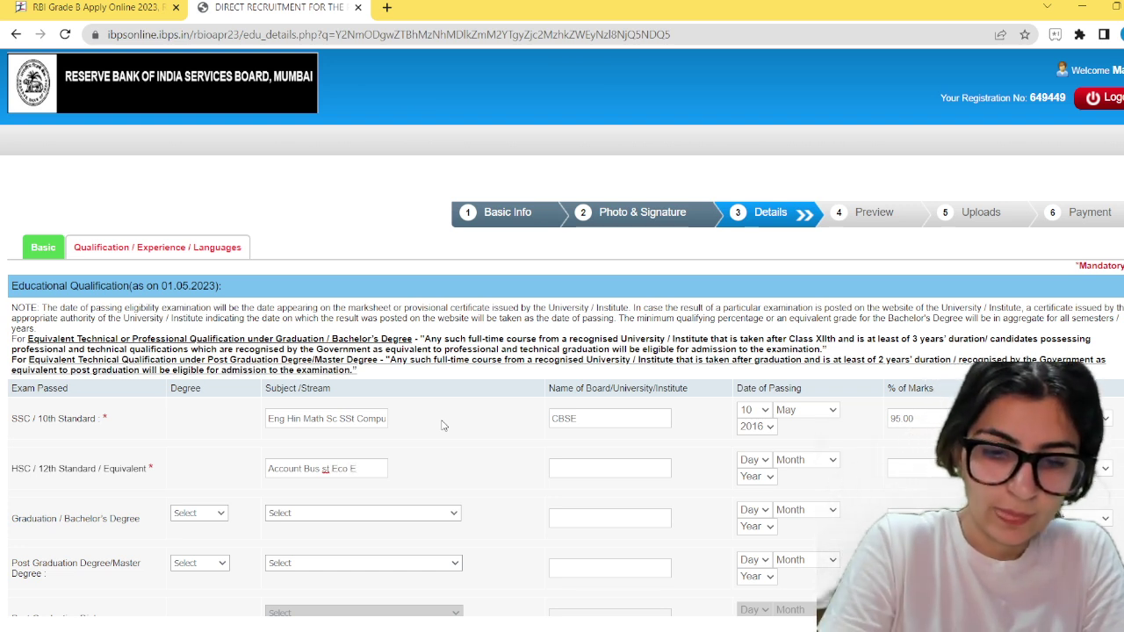
{"action": "type", "text": "ng Maths"}
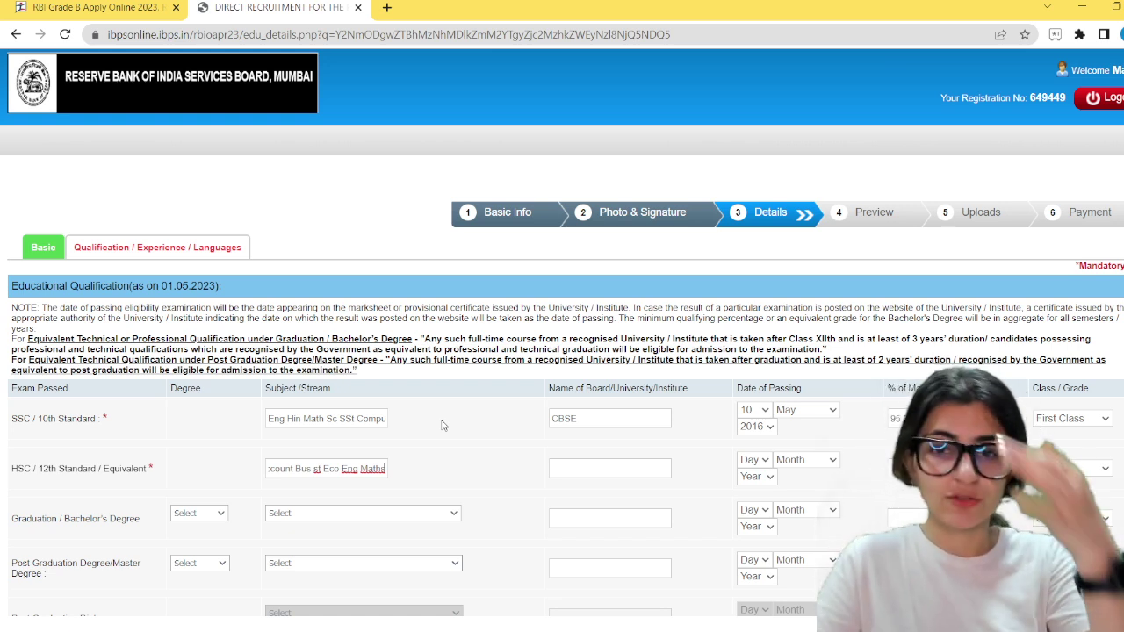
Enter CBSE as the HSC board and set the passing date to 12 May 2018
{"action": "left_click", "coordinate": [610, 470]}
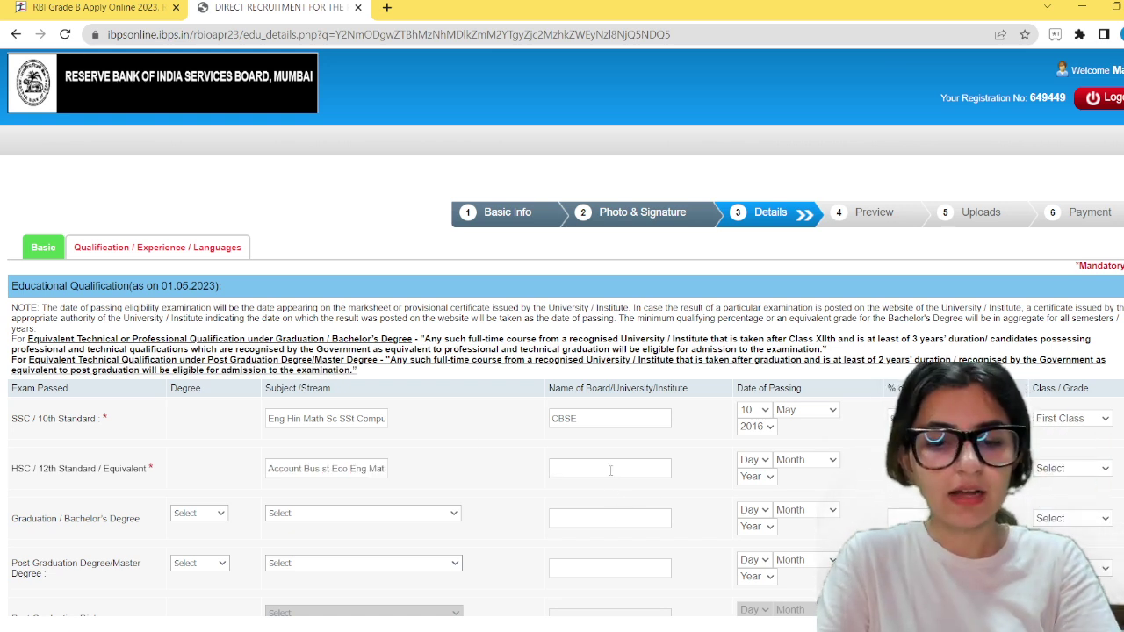
{"action": "type", "text": "CBSE"}
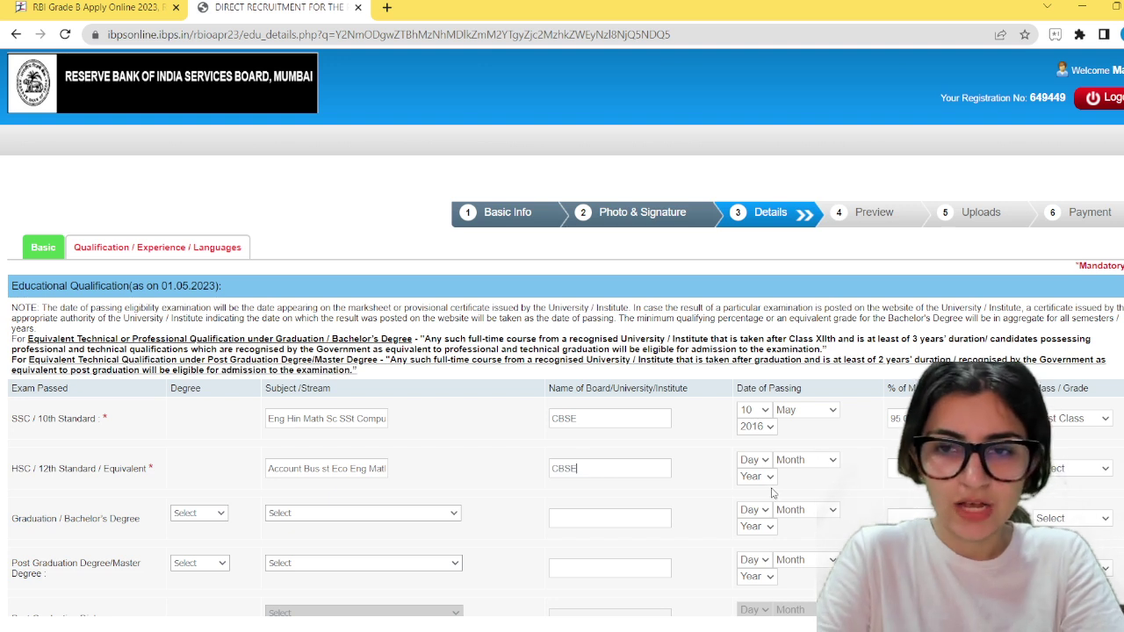
{"action": "left_click", "coordinate": [760, 468]}
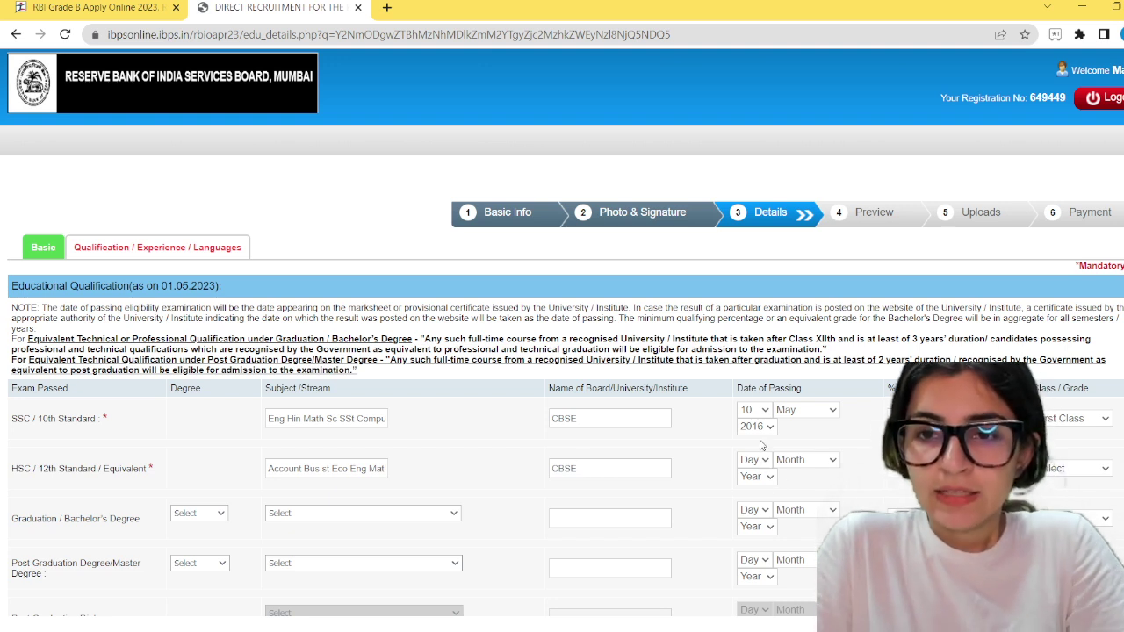
{"action": "left_click", "coordinate": [756, 360]}
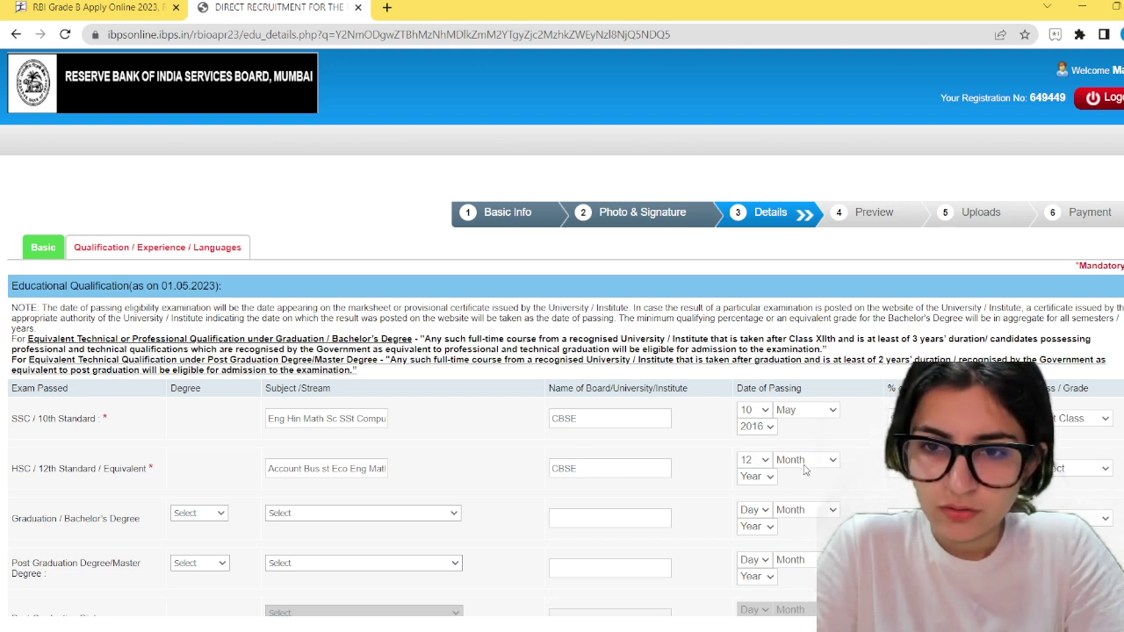
{"action": "left_click", "coordinate": [794, 357]}
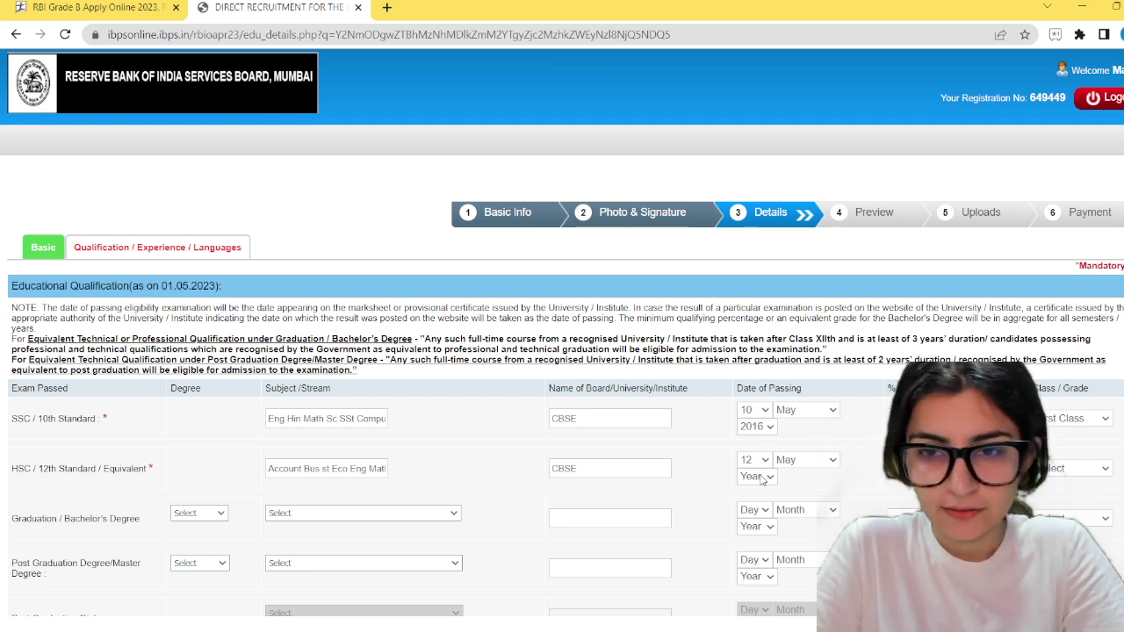
{"action": "left_click", "coordinate": [761, 396]}
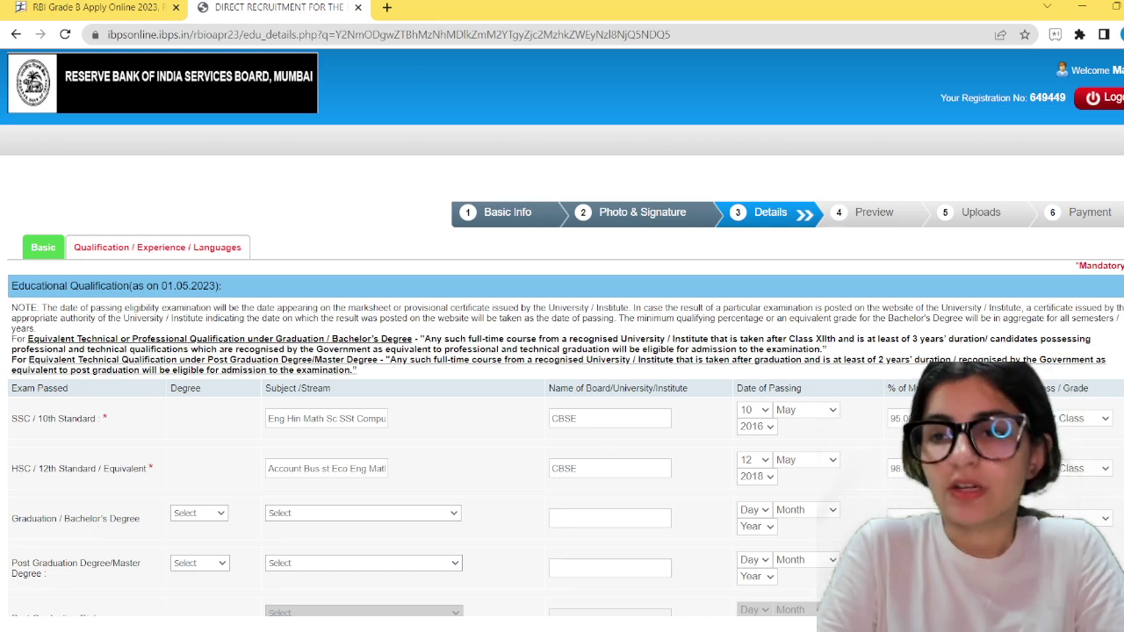
Set the graduation row to B.Com. in Commerce from Delhi university
{"action": "scroll", "coordinate": [977, 425], "scroll_direction": "down", "scroll_amount": 3}
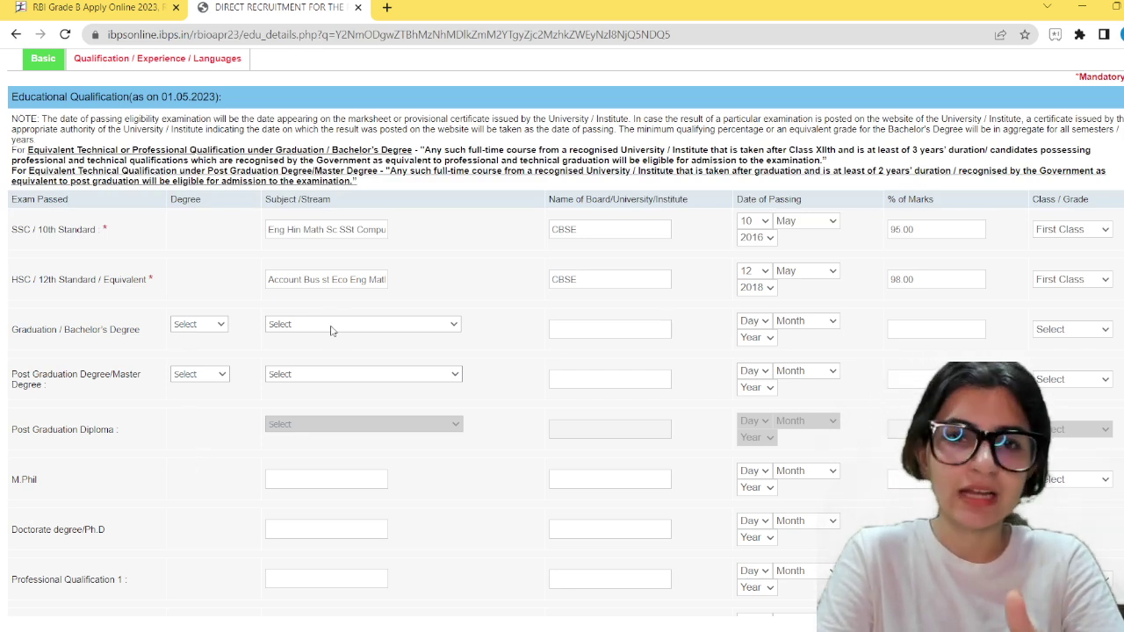
{"action": "left_click", "coordinate": [201, 436]}
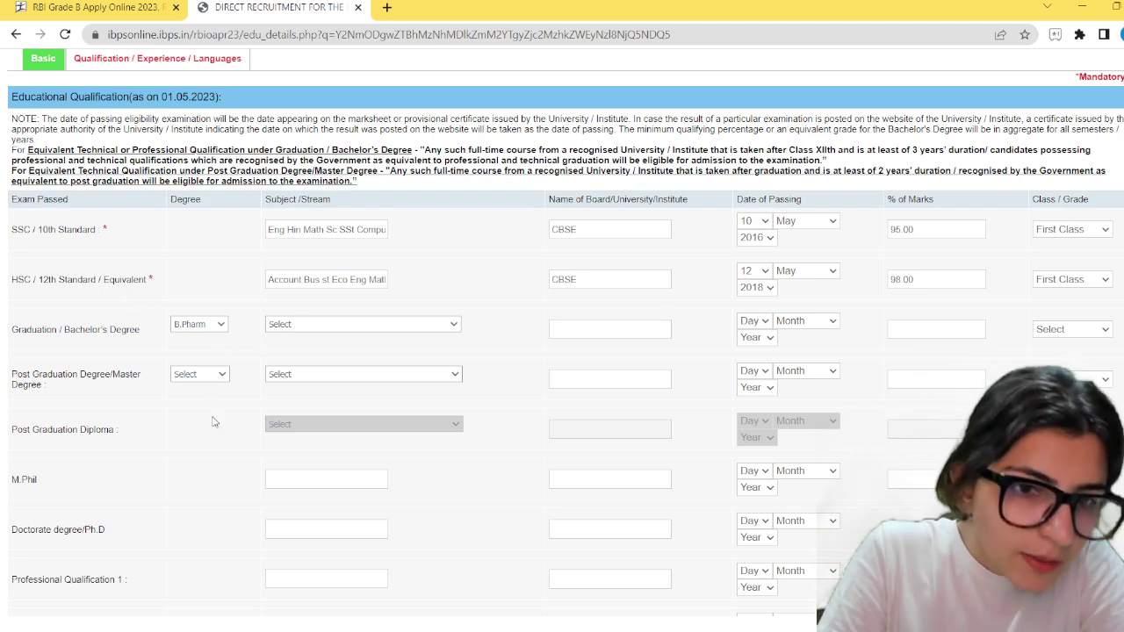
{"action": "key", "text": "Up"}
{"action": "key", "text": "Up"}
{"action": "key", "text": "Up"}
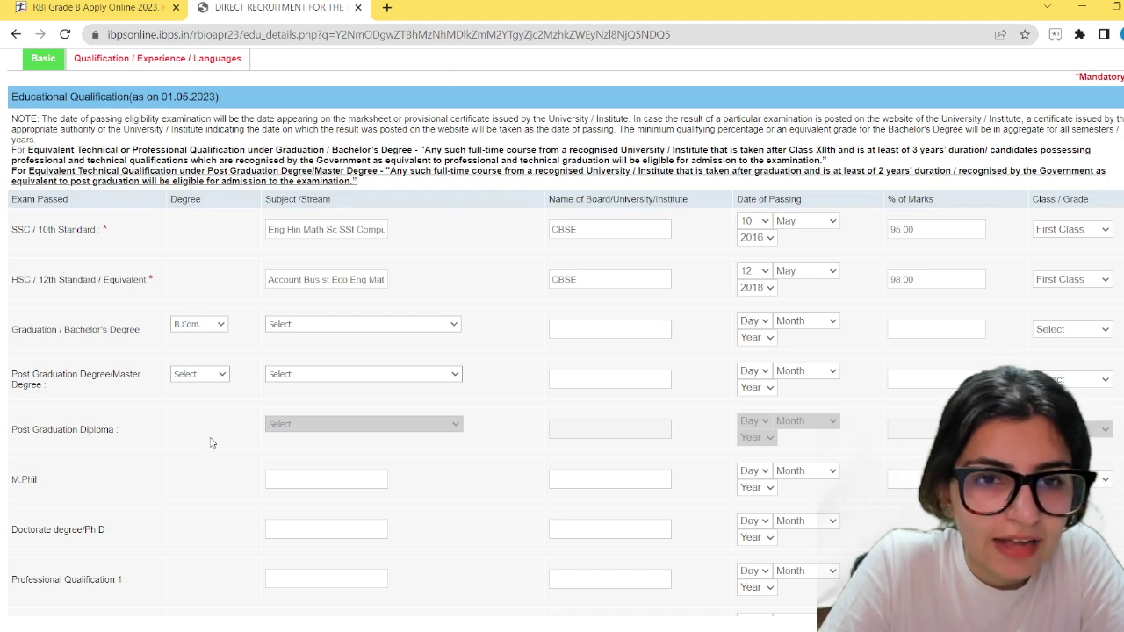
{"action": "left_click", "coordinate": [335, 375]}
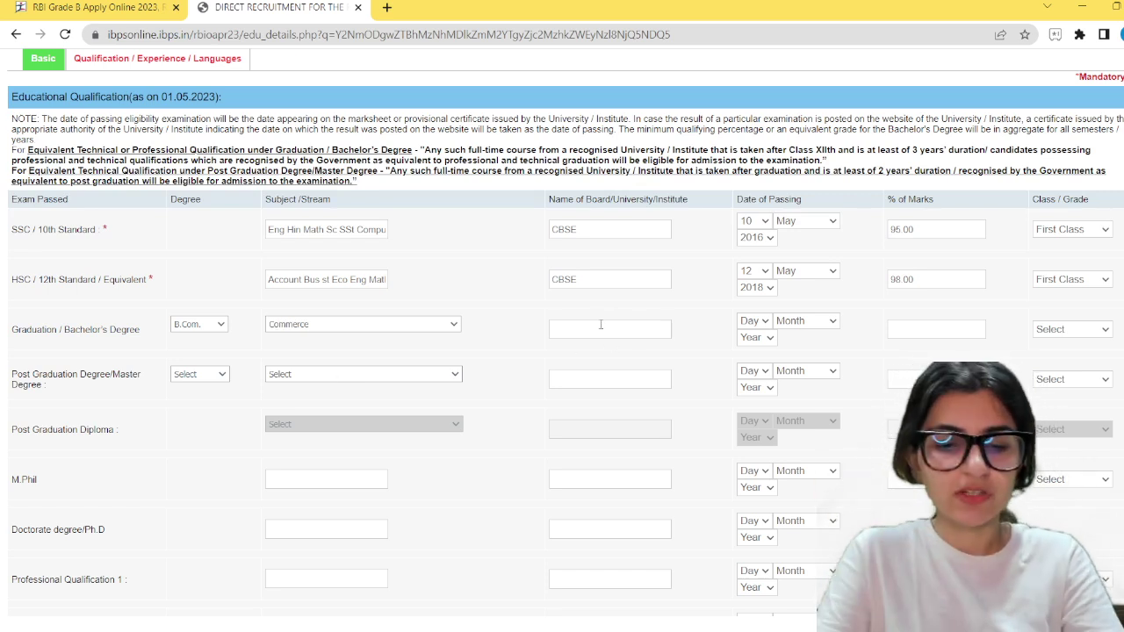
{"action": "type", "text": "Delhi u"}
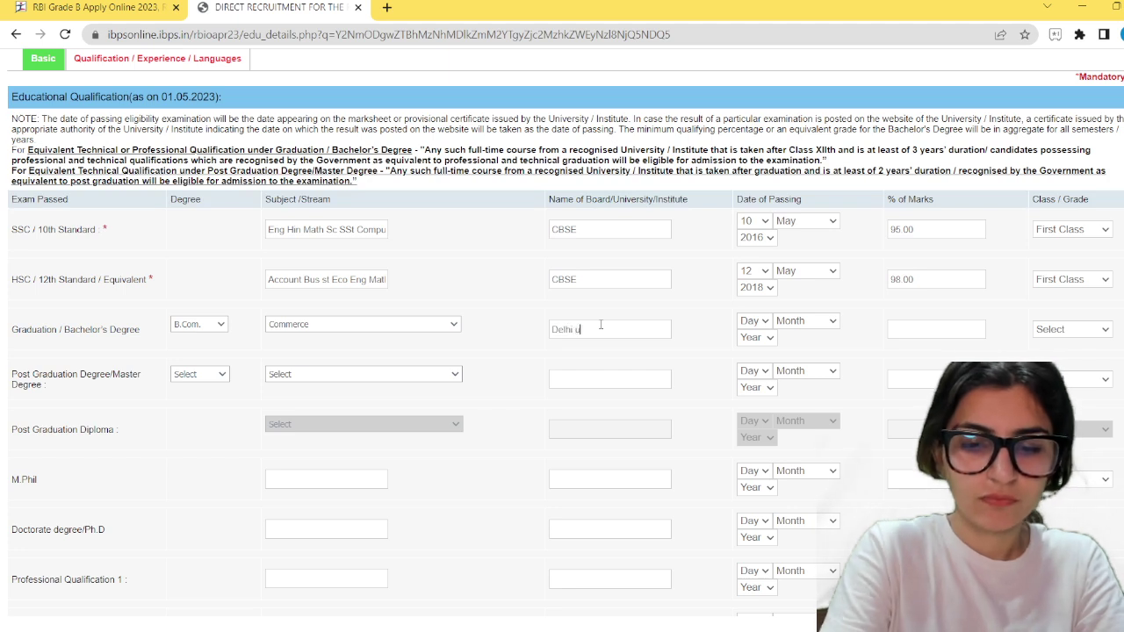
{"action": "type", "text": "niversity"}
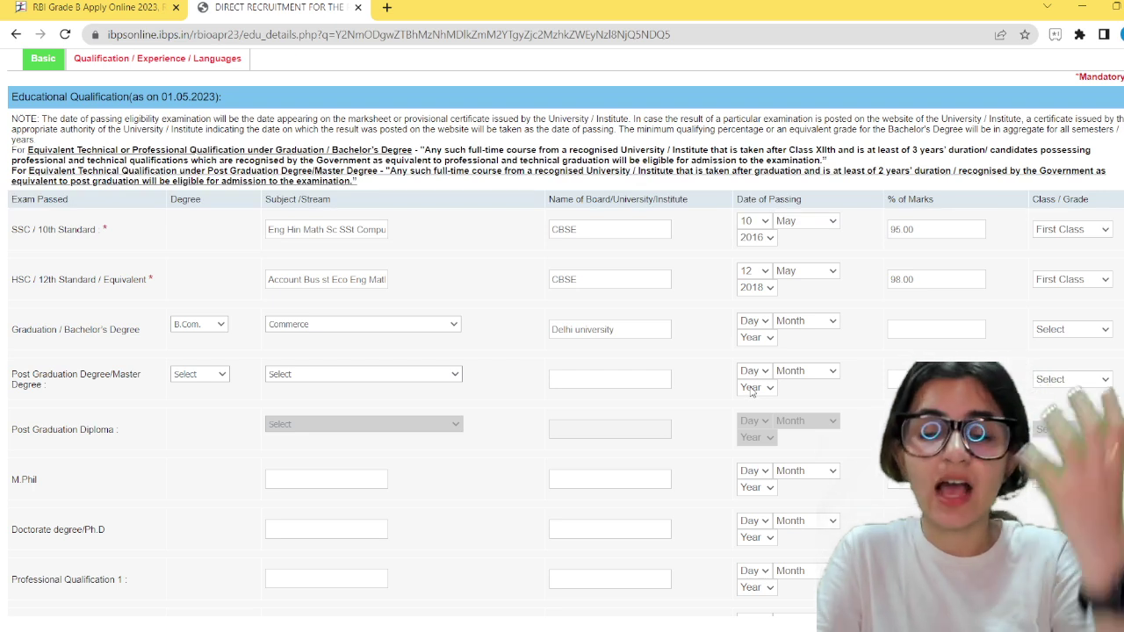
Set the graduation passing date to 04 August 2021 and enter 85.00 as marks
{"action": "type", "text": "04"}
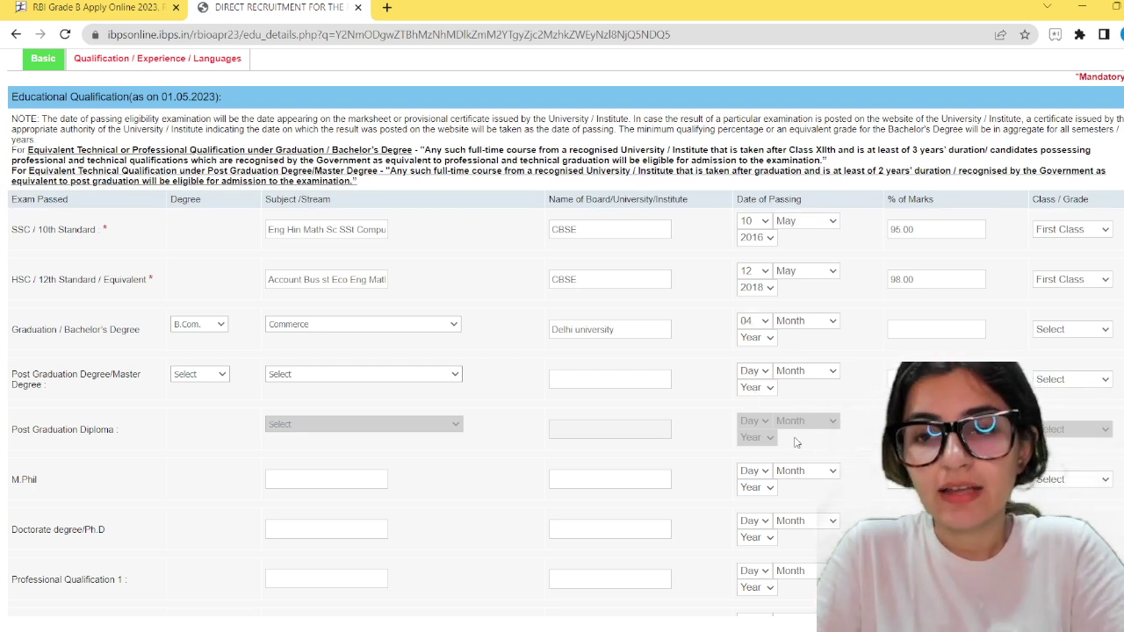
{"action": "key", "text": "Tab"}
{"action": "type", "text": "aug"}
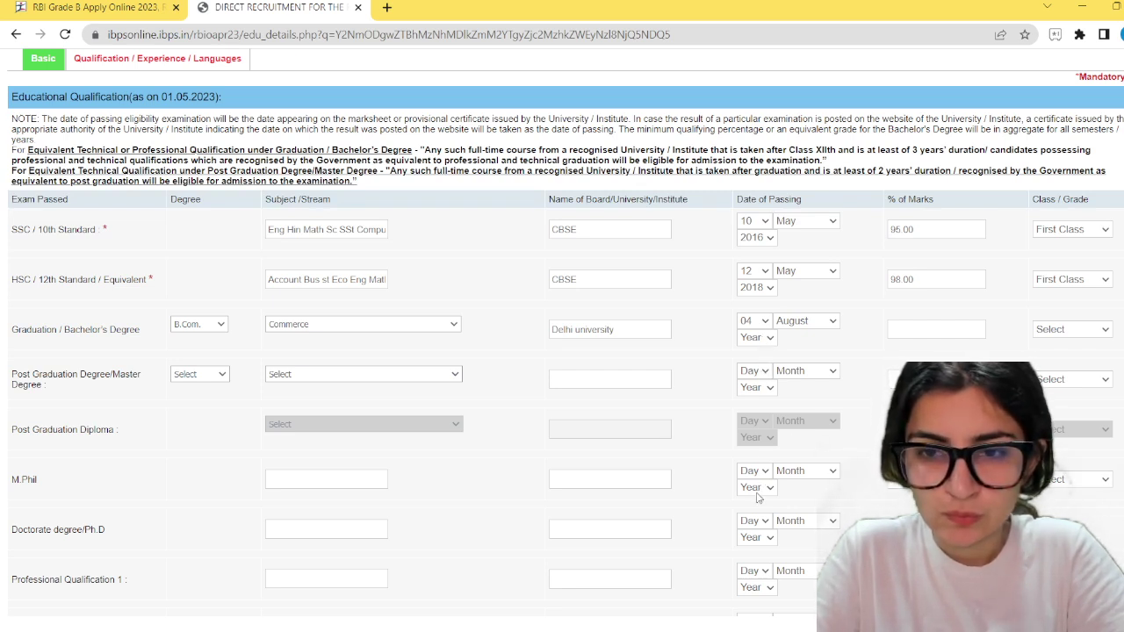
{"action": "key", "text": "Tab"}
{"action": "type", "text": "2021"}
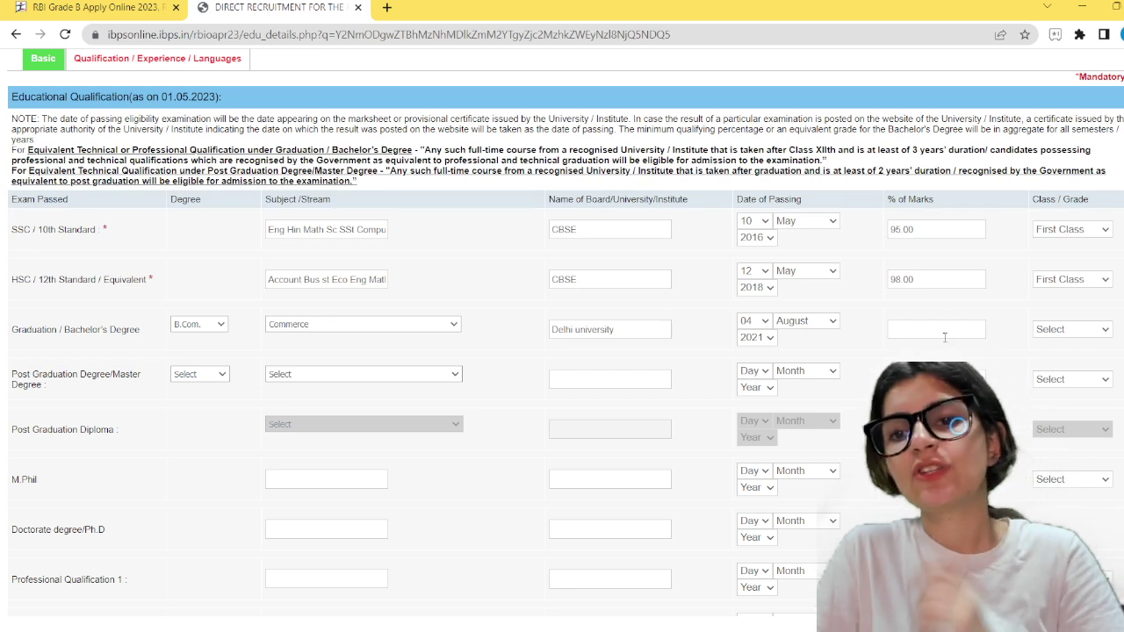
{"action": "left_click", "coordinate": [945, 337]}
{"action": "type", "text": "85.00"}
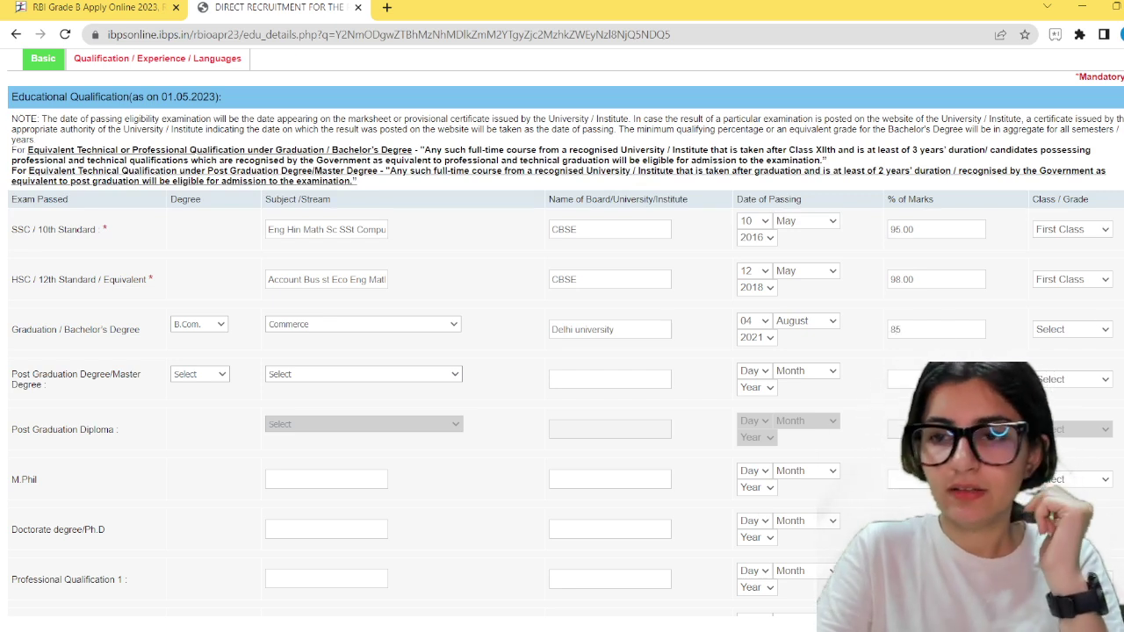
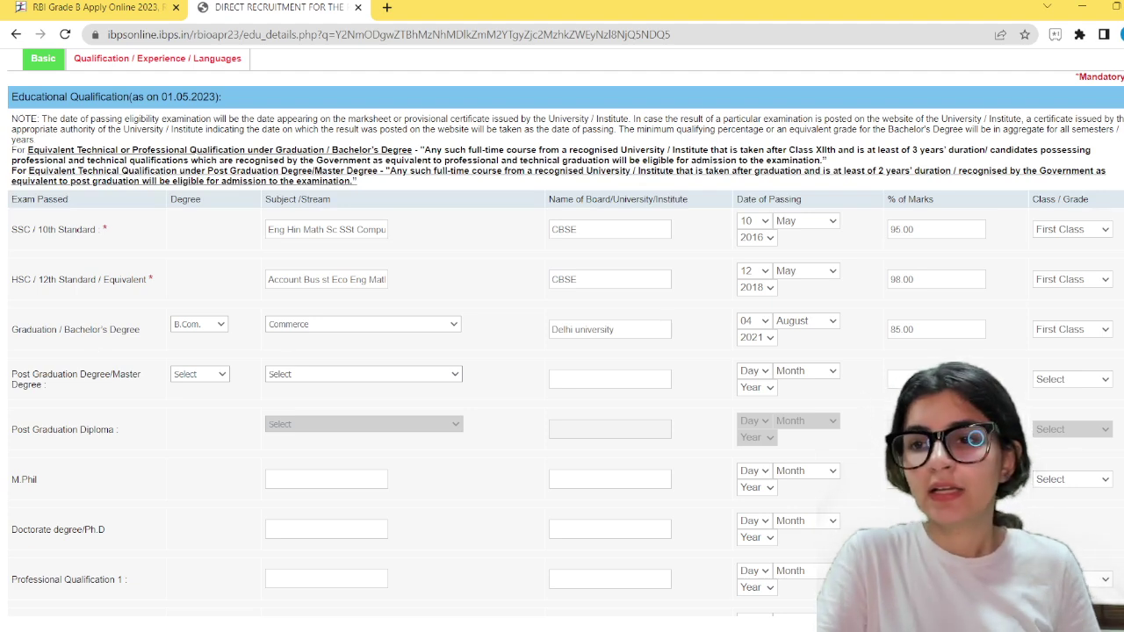
{"action": "scroll", "coordinate": [974, 437], "scroll_direction": "down", "scroll_amount": 3}
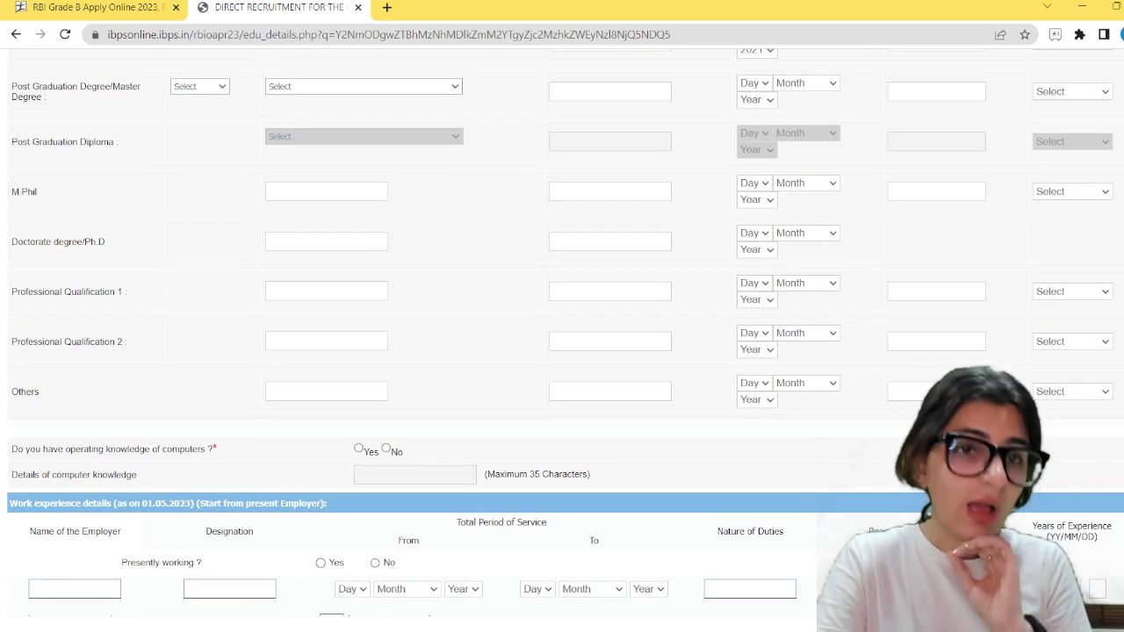
{"action": "scroll", "coordinate": [944, 439], "scroll_direction": "down", "scroll_amount": 1}
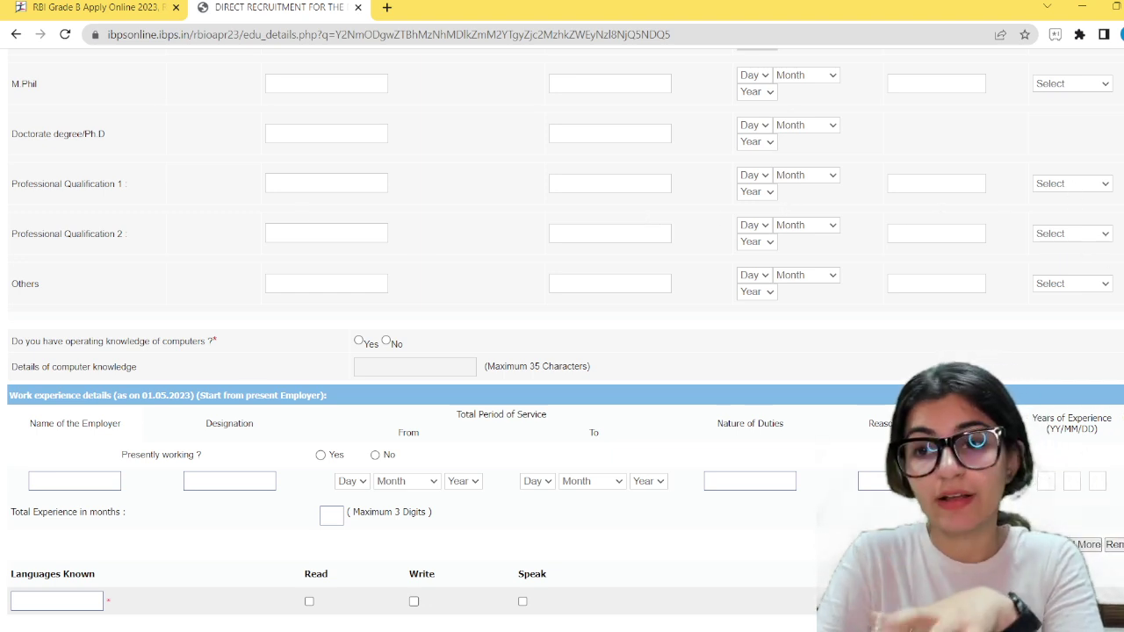
{"action": "scroll", "coordinate": [562, 351], "scroll_direction": "down", "scroll_amount": 1}
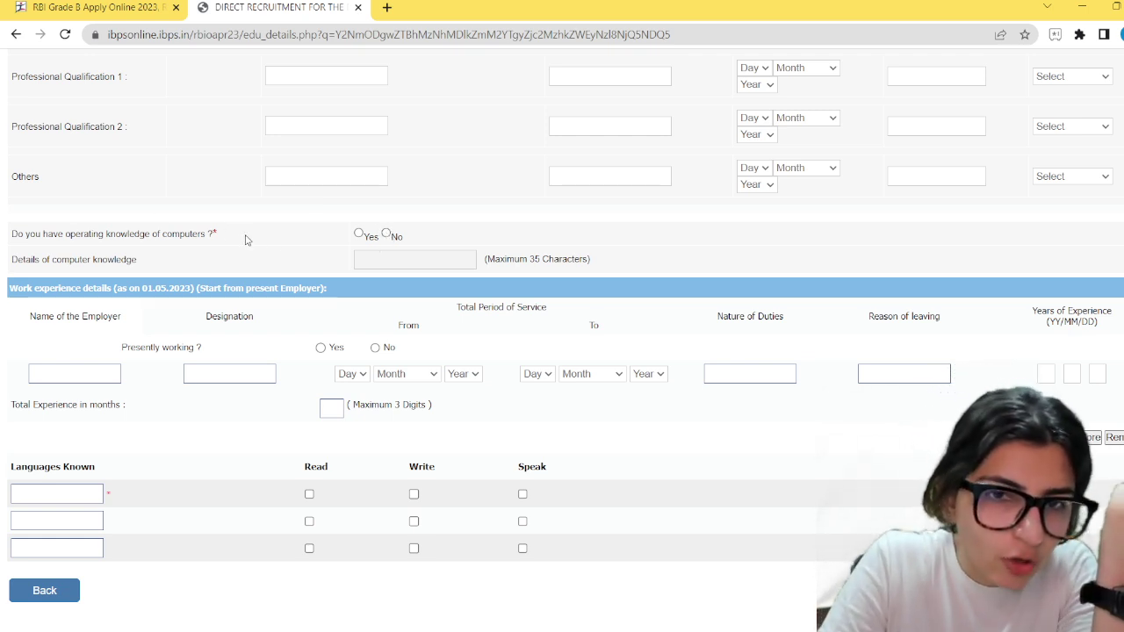
Answer Yes to computer operating knowledge with details 'Basic advance computer knowledge'
{"action": "left_click", "coordinate": [359, 233]}
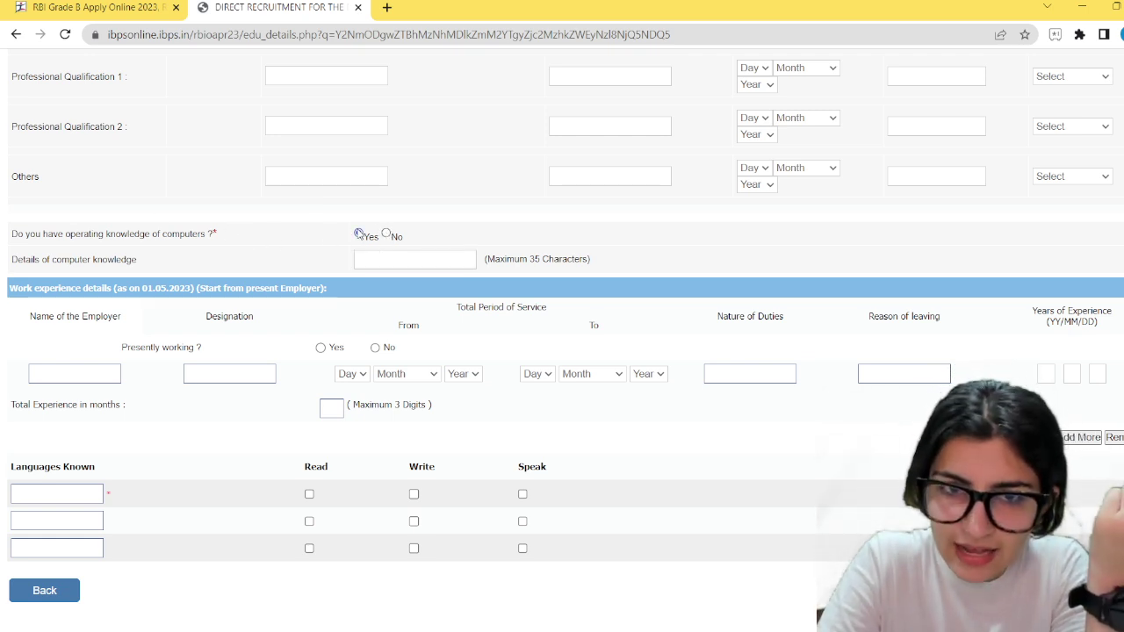
{"action": "left_click", "coordinate": [420, 262]}
{"action": "type", "text": "Basic ad"}
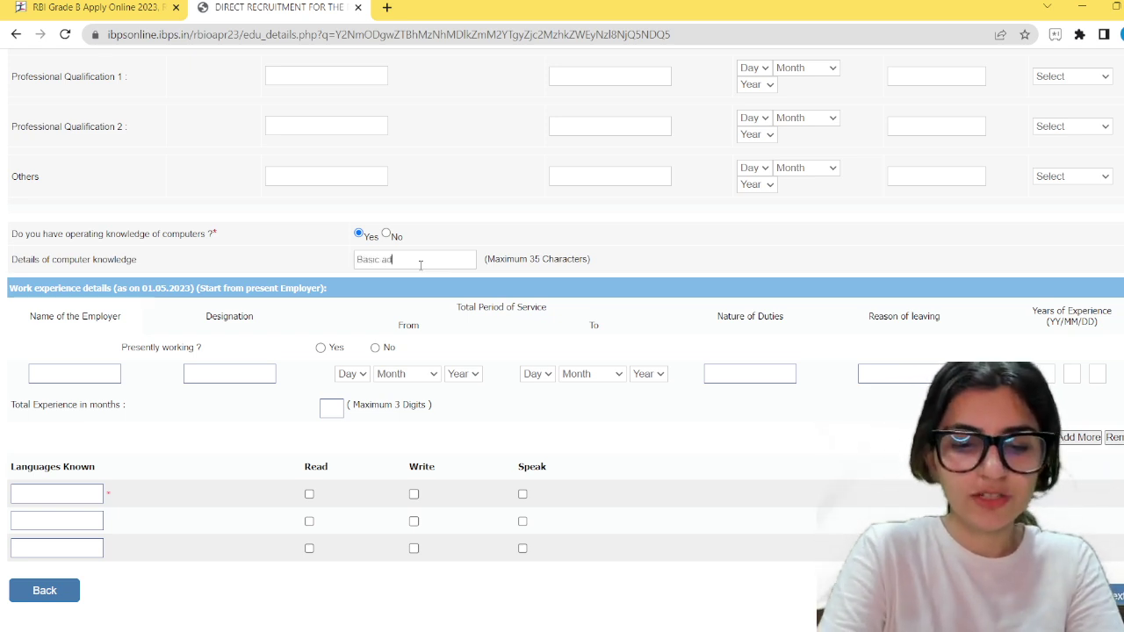
{"action": "type", "text": "vance co"}
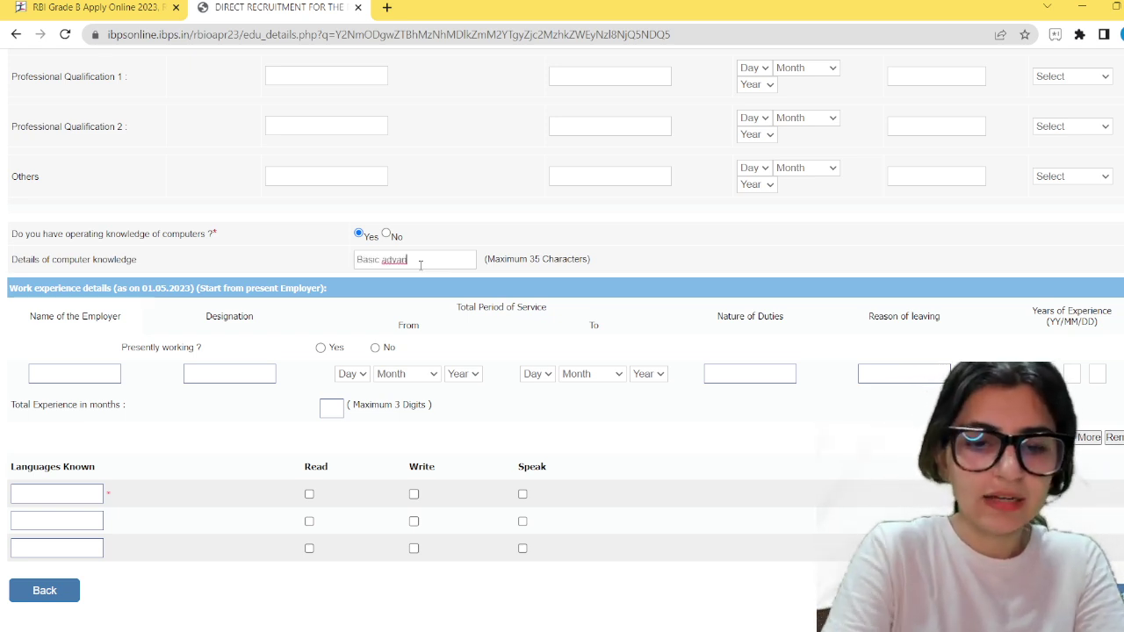
{"action": "type", "text": "mputer"}
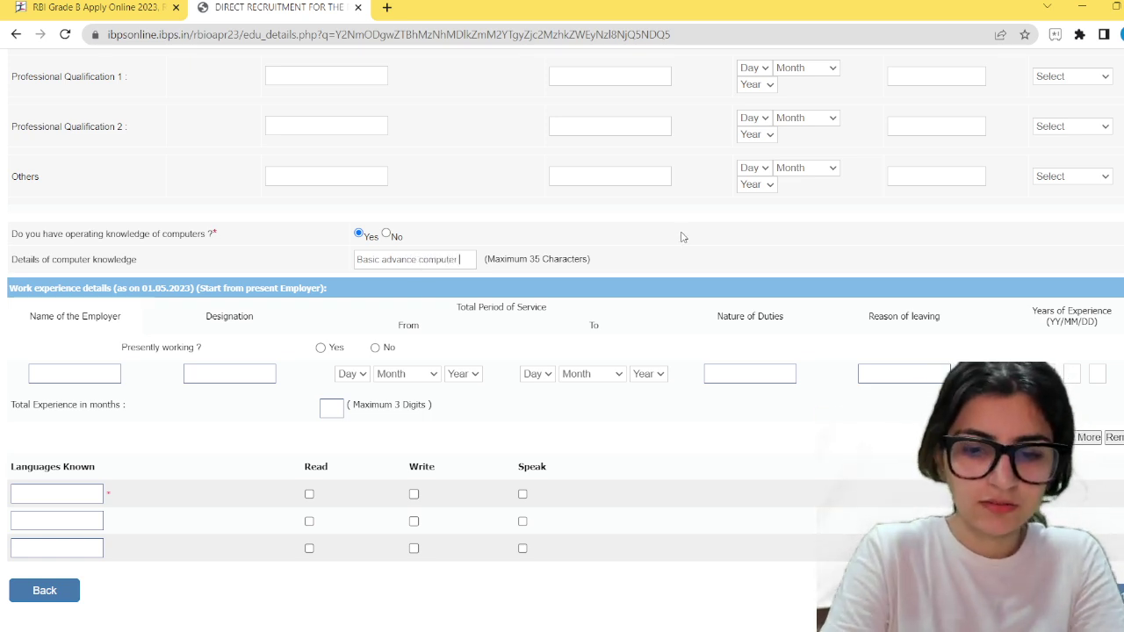
{"action": "type", "text": " knowledge"}
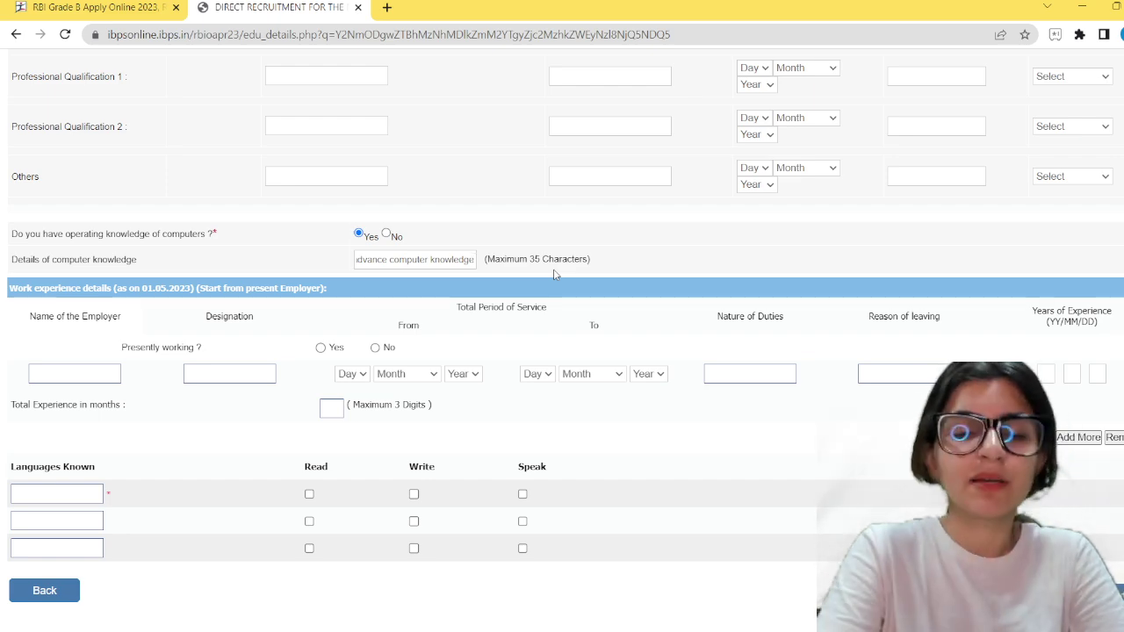
{"action": "scroll", "coordinate": [553, 275], "scroll_direction": "up", "scroll_amount": 6}
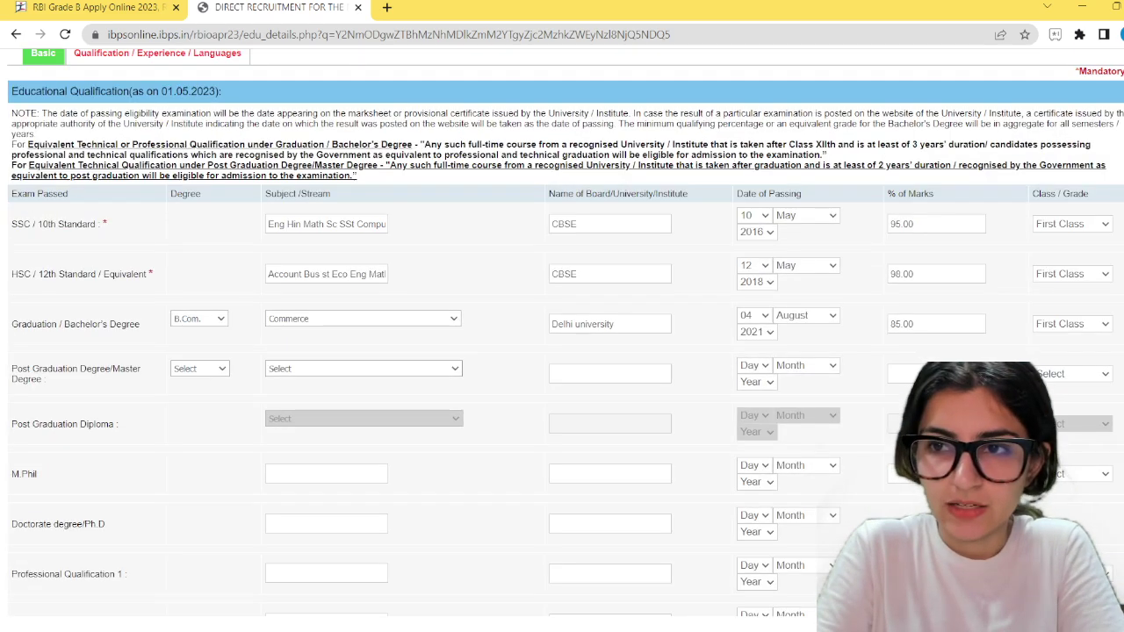
{"action": "scroll", "coordinate": [553, 275], "scroll_direction": "down", "scroll_amount": 7}
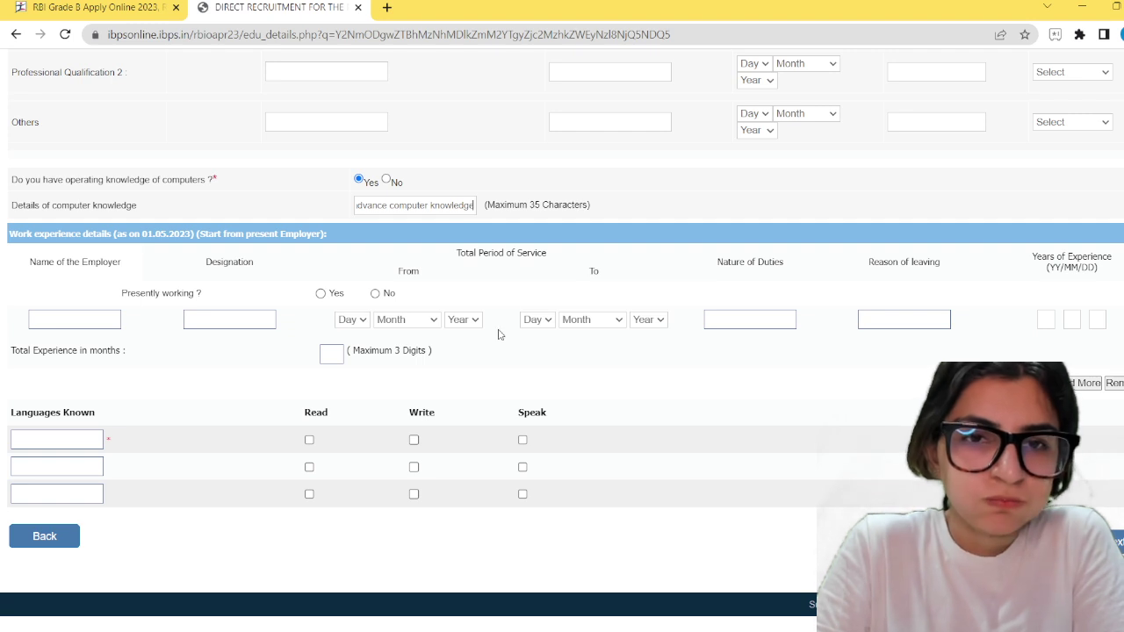
{"action": "left_click", "coordinate": [47, 318]}
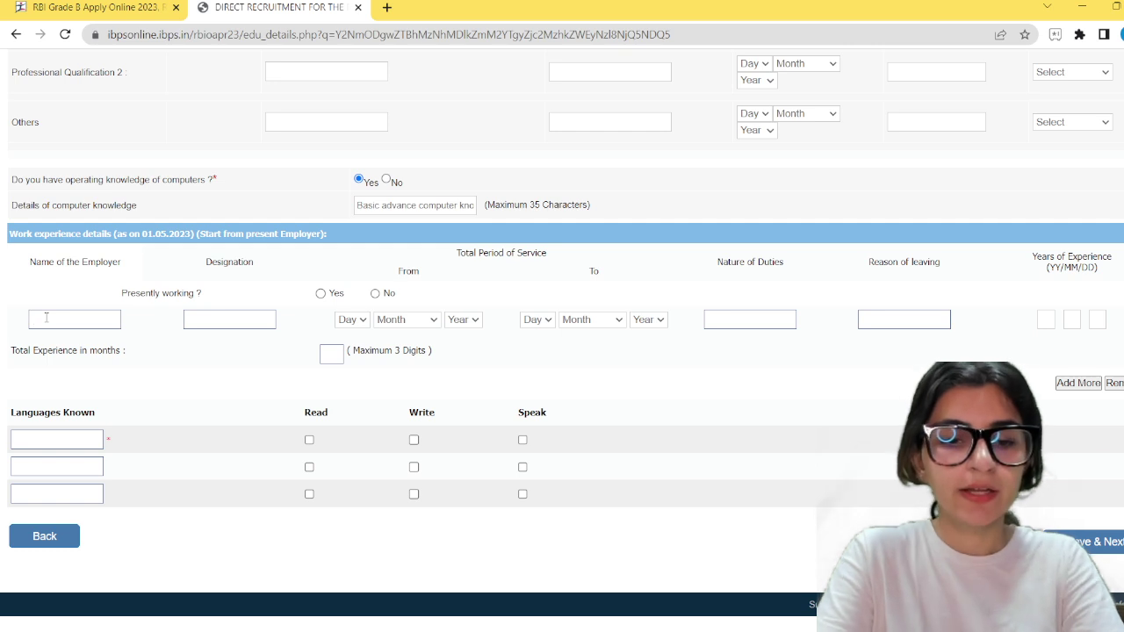
Enter the employer name 'AJG Eductech' and the designation 'Faculty Finance'
{"action": "type", "text": "AJG Educat"}
{"action": "key", "text": "BackSpace"}
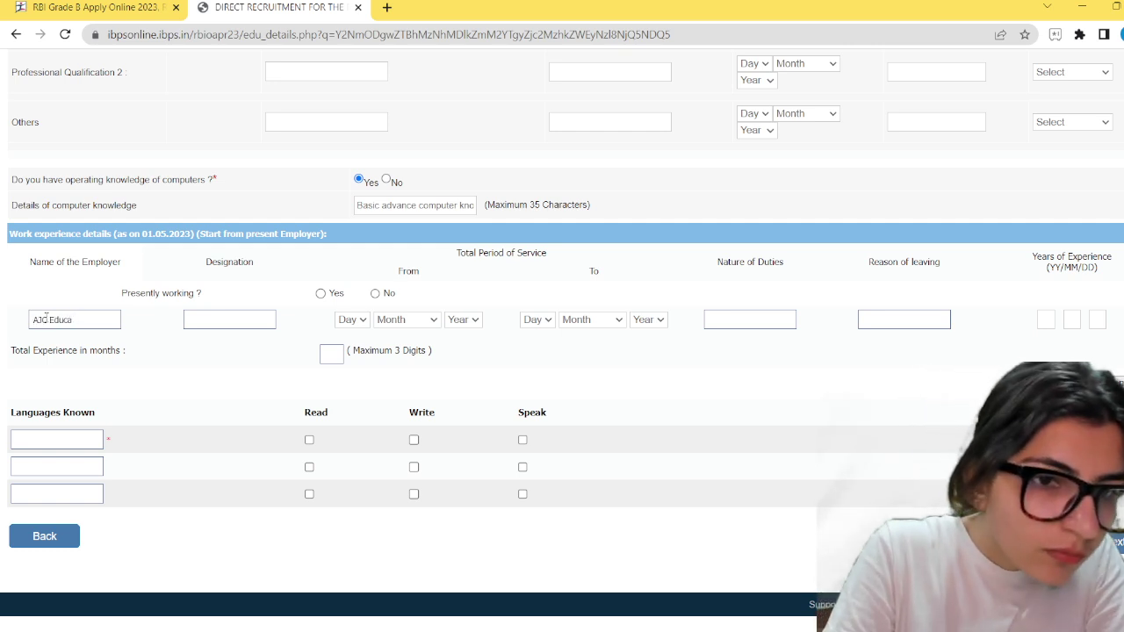
{"action": "key", "text": "BackSpace"}
{"action": "type", "text": "tech"}
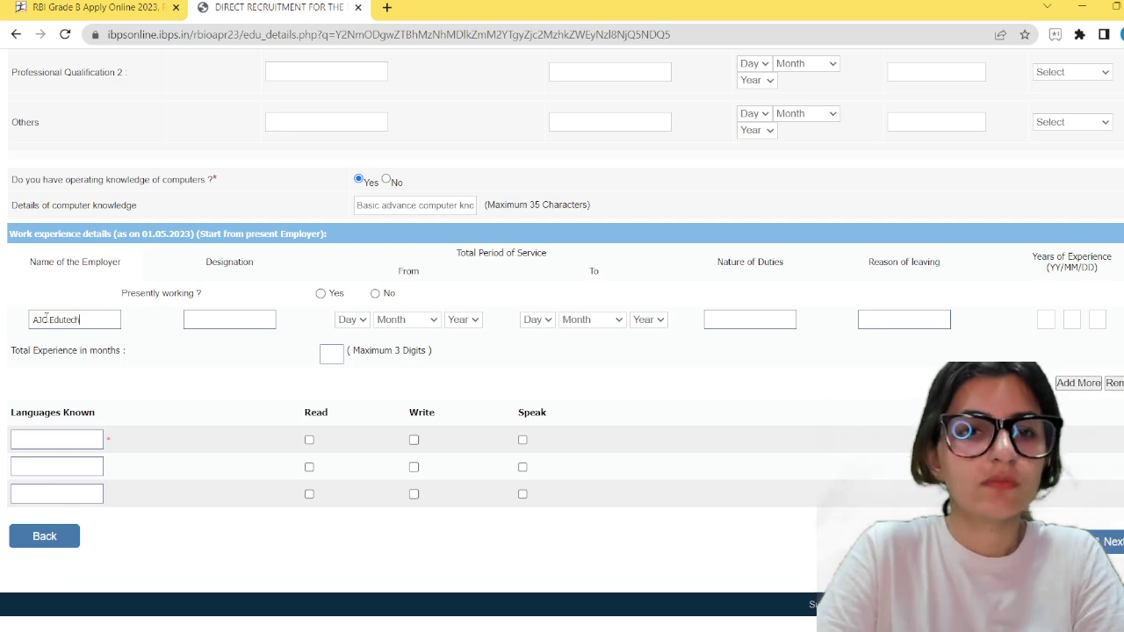
{"action": "left_click", "coordinate": [218, 320]}
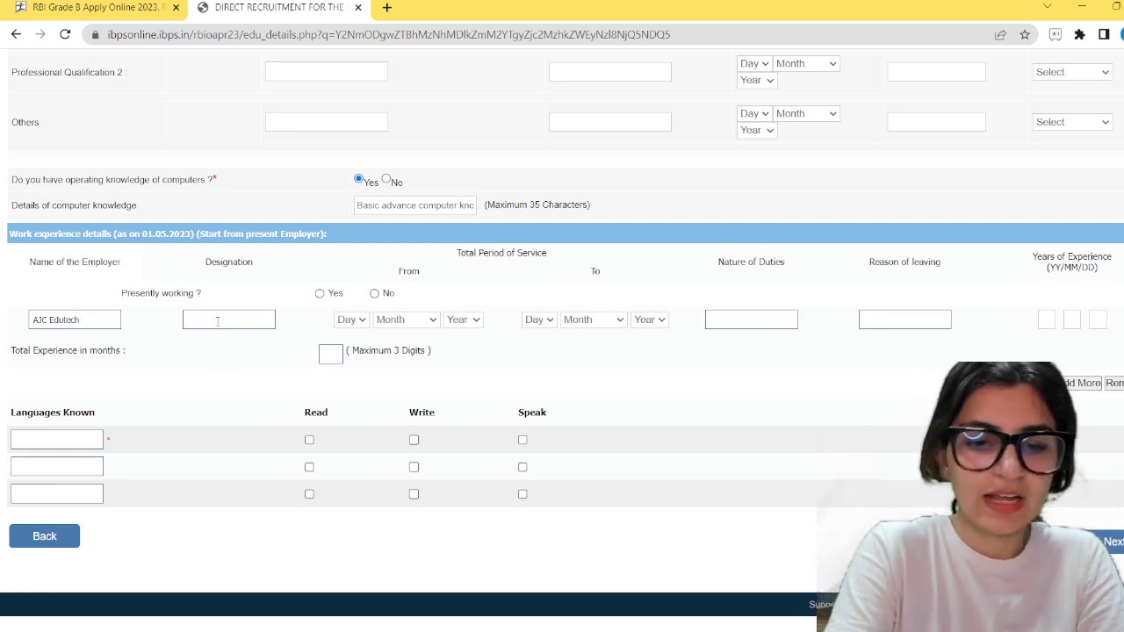
{"action": "type", "text": "Faculty"}
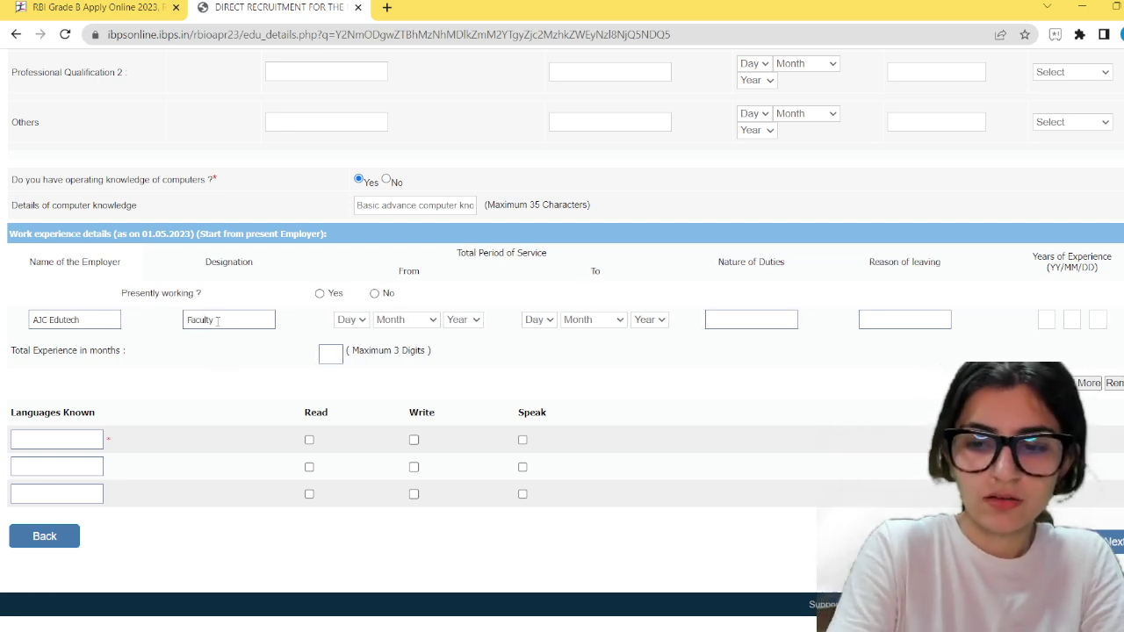
{"action": "type", "text": " Finan"}
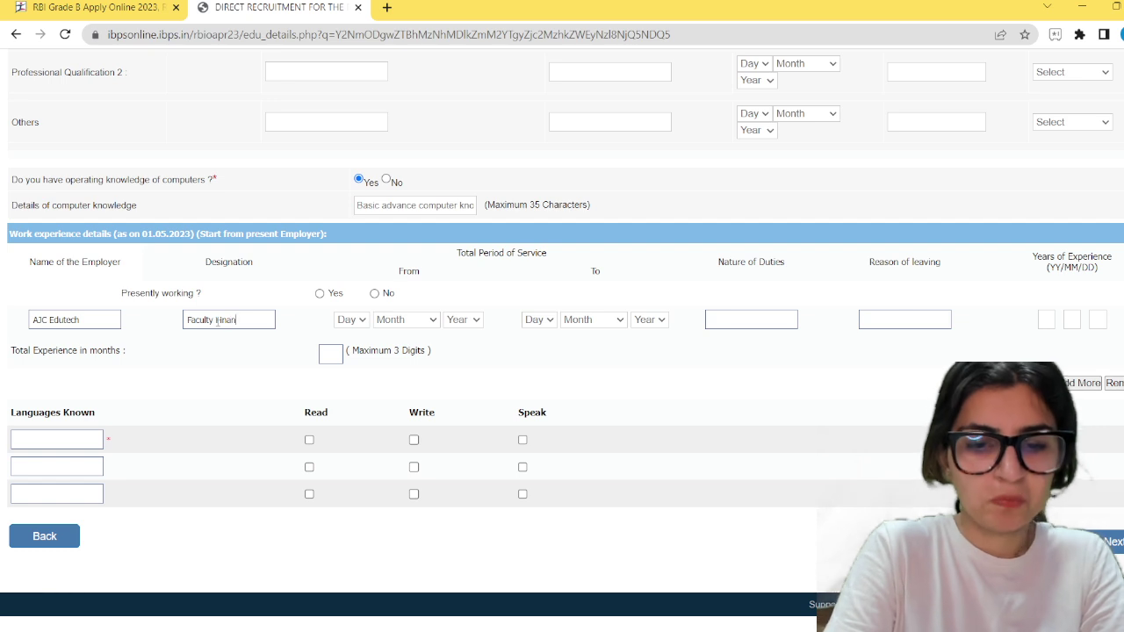
{"action": "type", "text": "ce"}
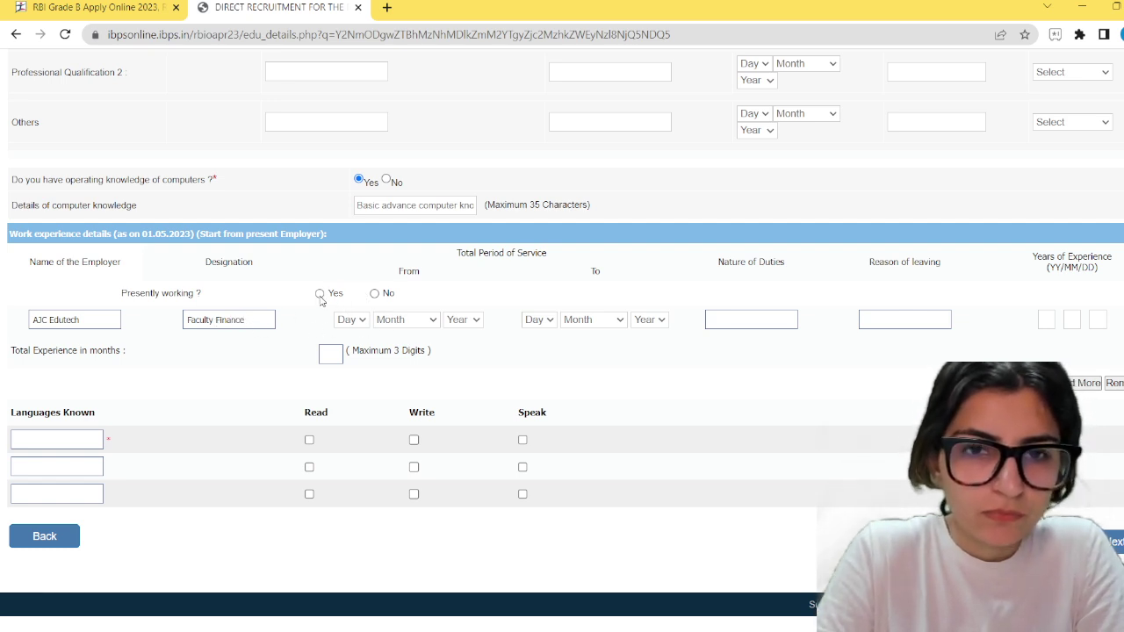
Mark the job as presently working since 06 April 2020, with duties 'Teaching'
{"action": "left_click", "coordinate": [319, 294]}
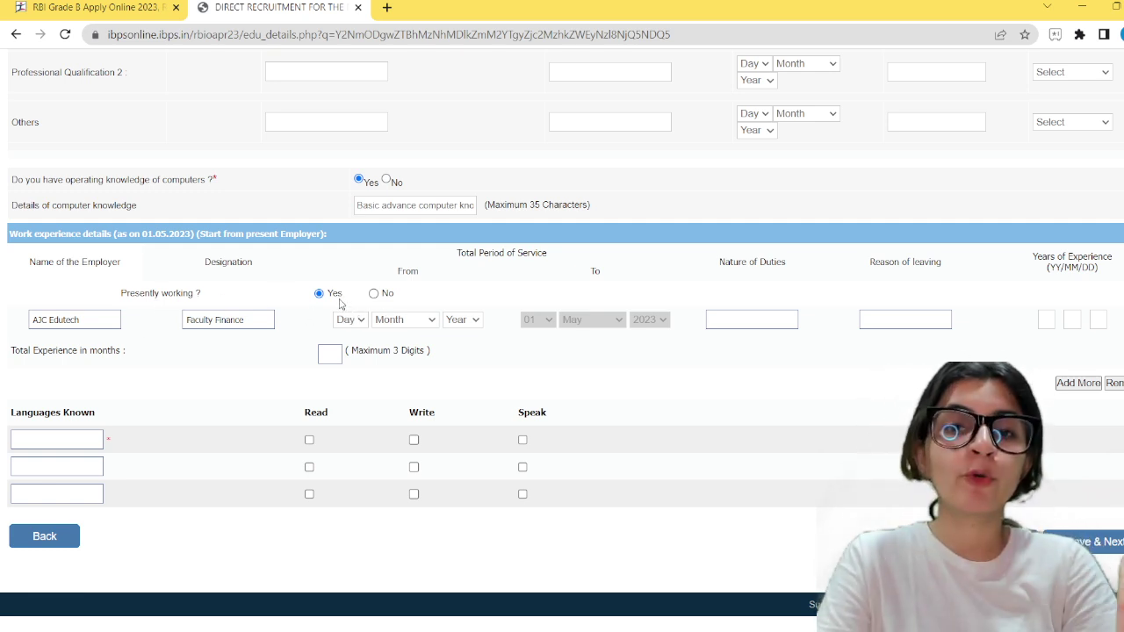
{"action": "left_click", "coordinate": [375, 294]}
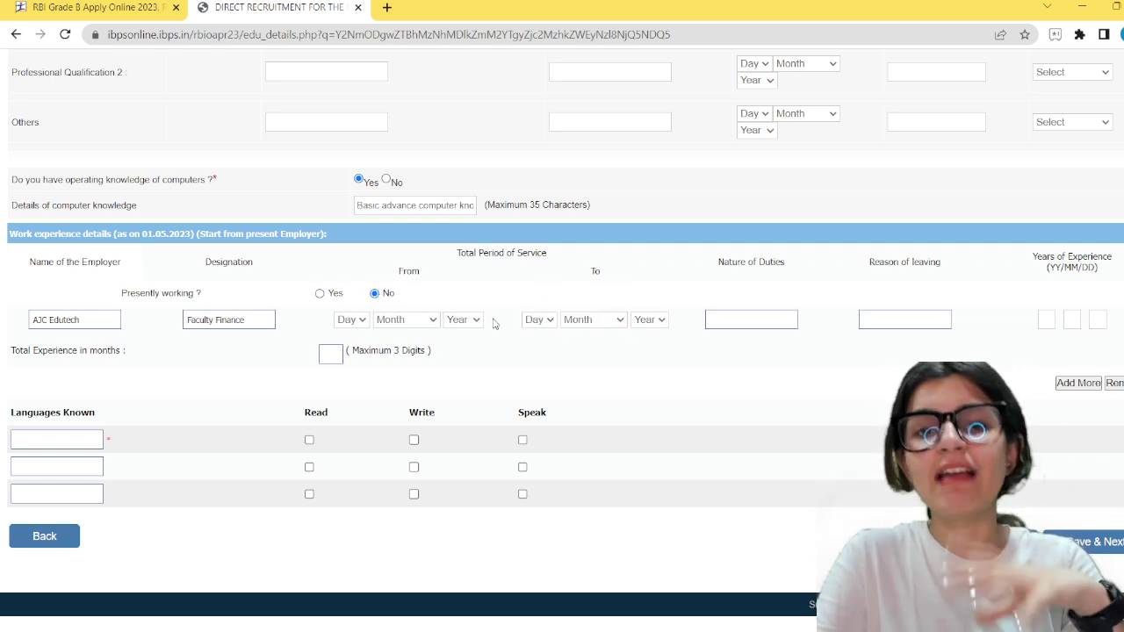
{"action": "left_click", "coordinate": [320, 294]}
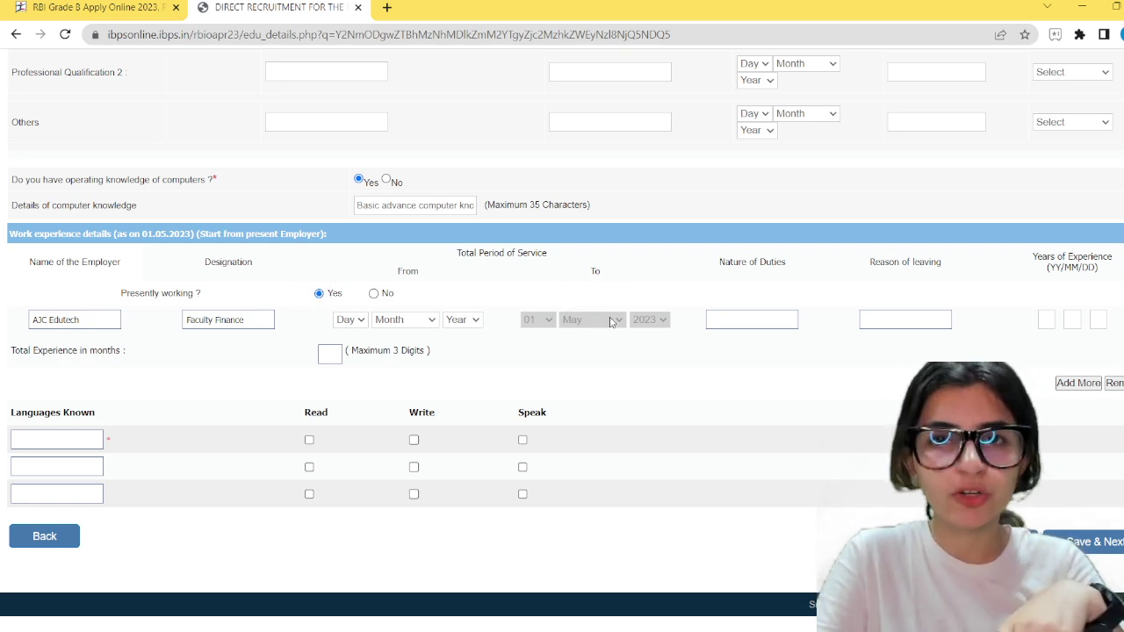
{"action": "left_click", "coordinate": [347, 414]}
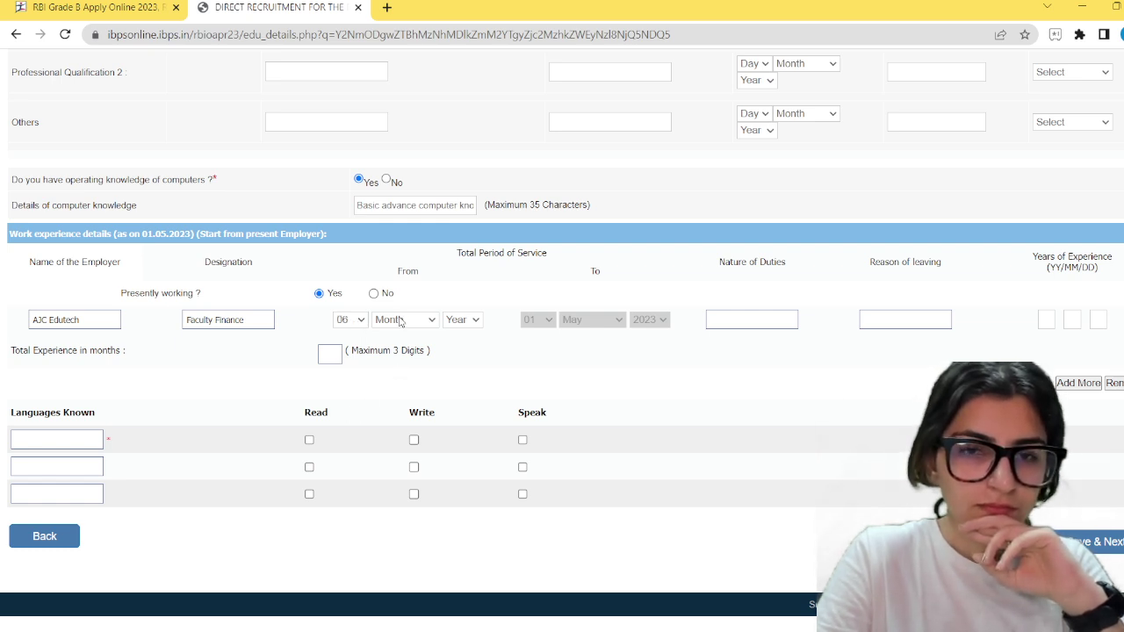
{"action": "left_click", "coordinate": [403, 397]}
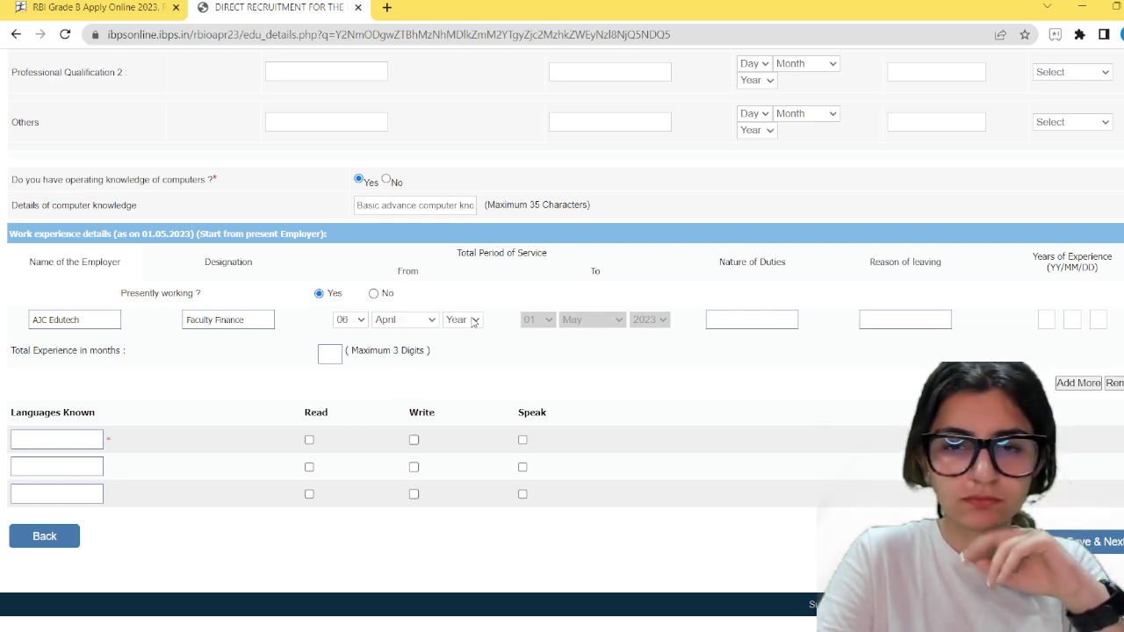
{"action": "left_click", "coordinate": [460, 392]}
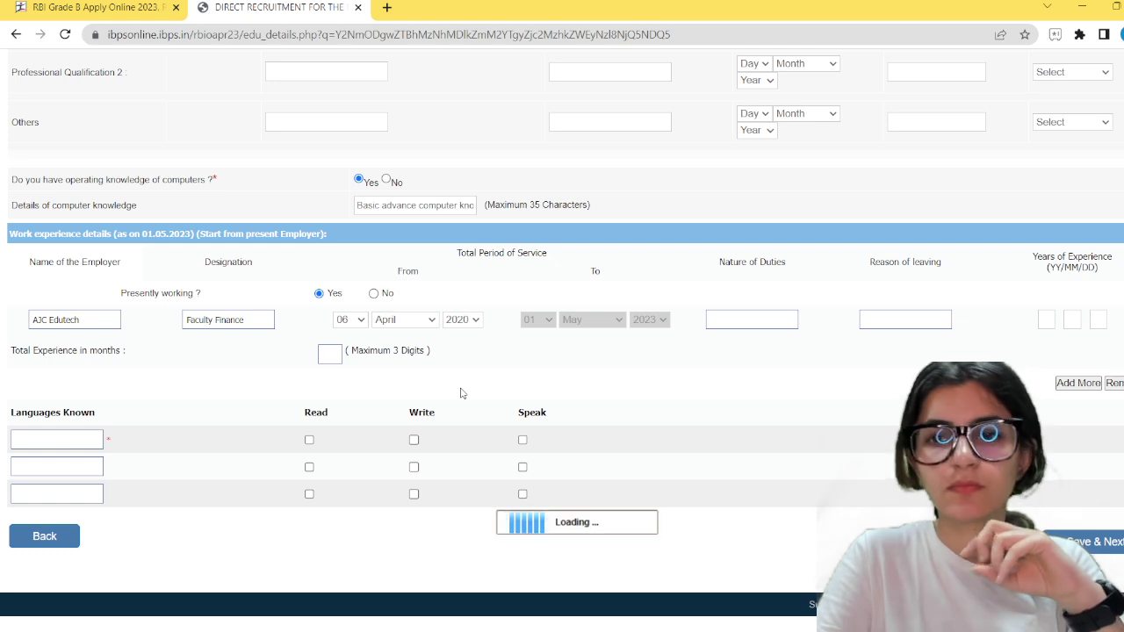
{"action": "left_click", "coordinate": [753, 319]}
{"action": "type", "text": "Teaching"}
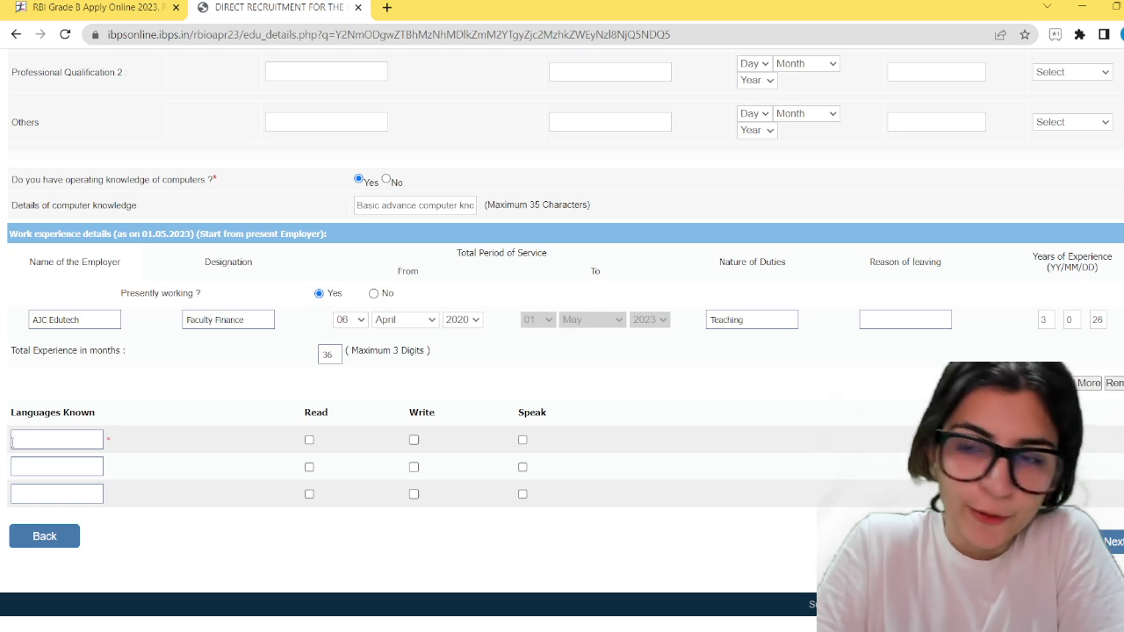
Enter English, Hindi and French as the three known languages, capitalising French
{"action": "left_click", "coordinate": [35, 440]}
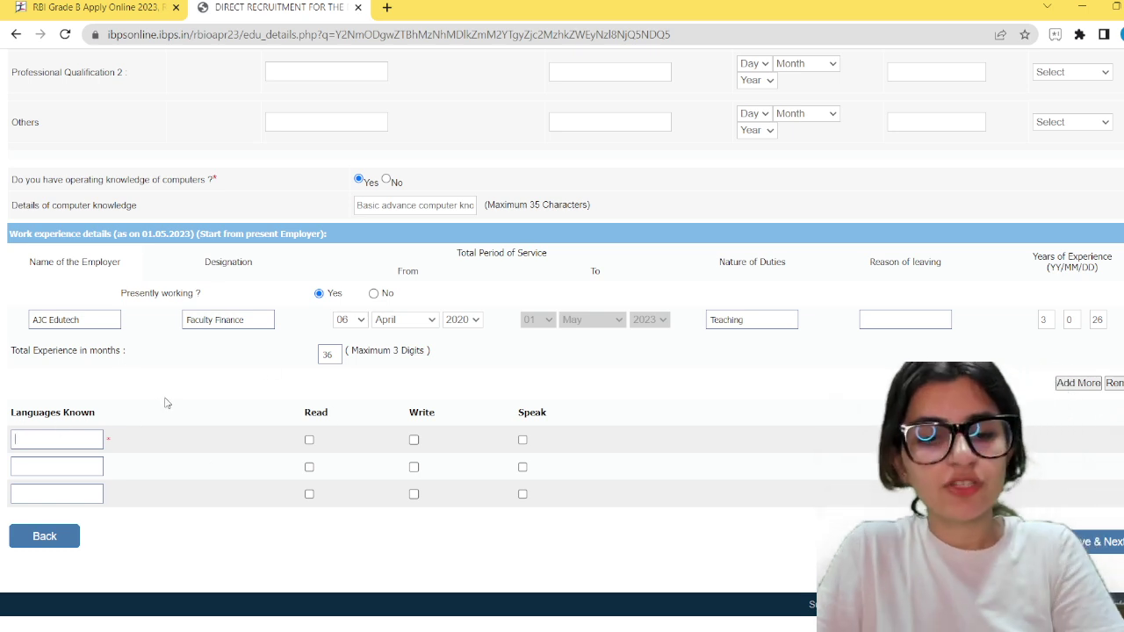
{"action": "type", "text": "English"}
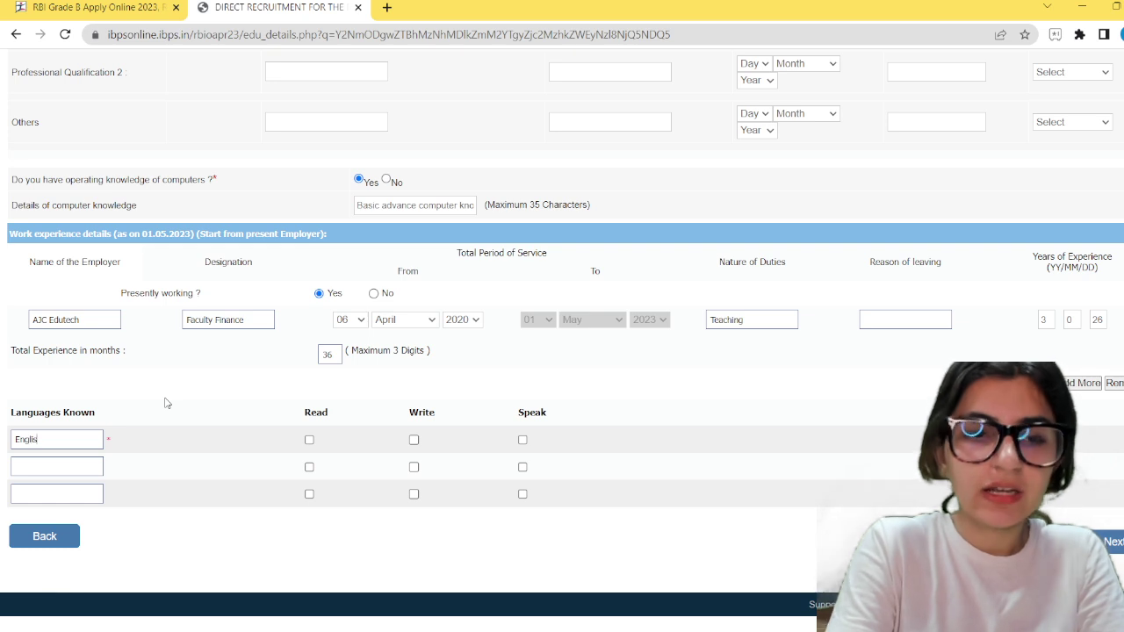
{"action": "left_click", "coordinate": [41, 467]}
{"action": "type", "text": "Hindi"}
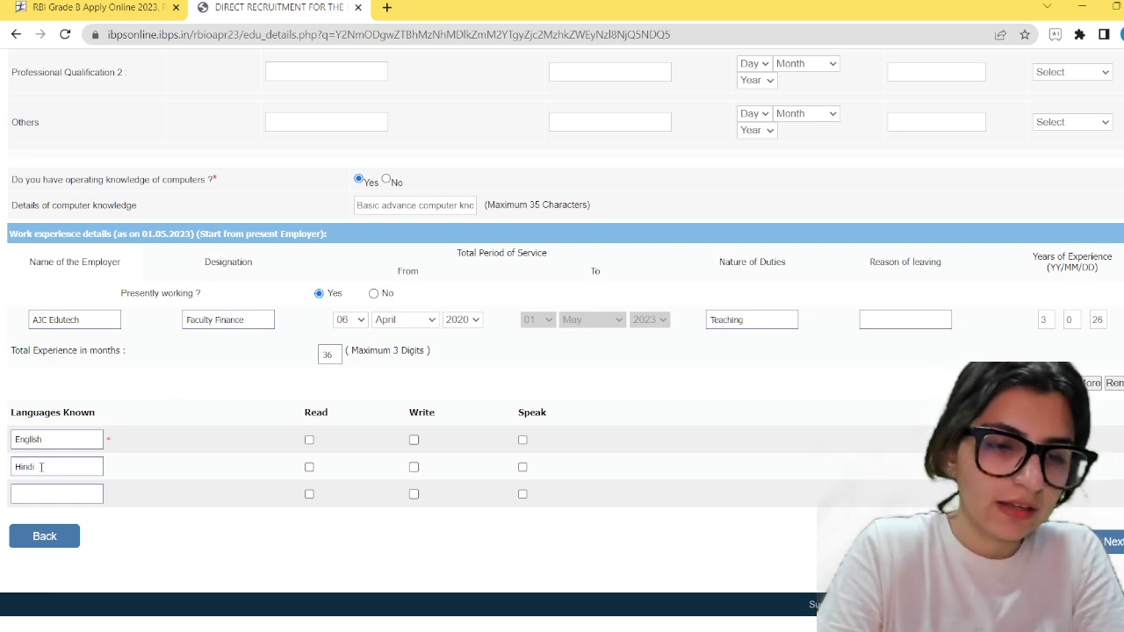
{"action": "left_click", "coordinate": [35, 492]}
{"action": "type", "text": "french"}
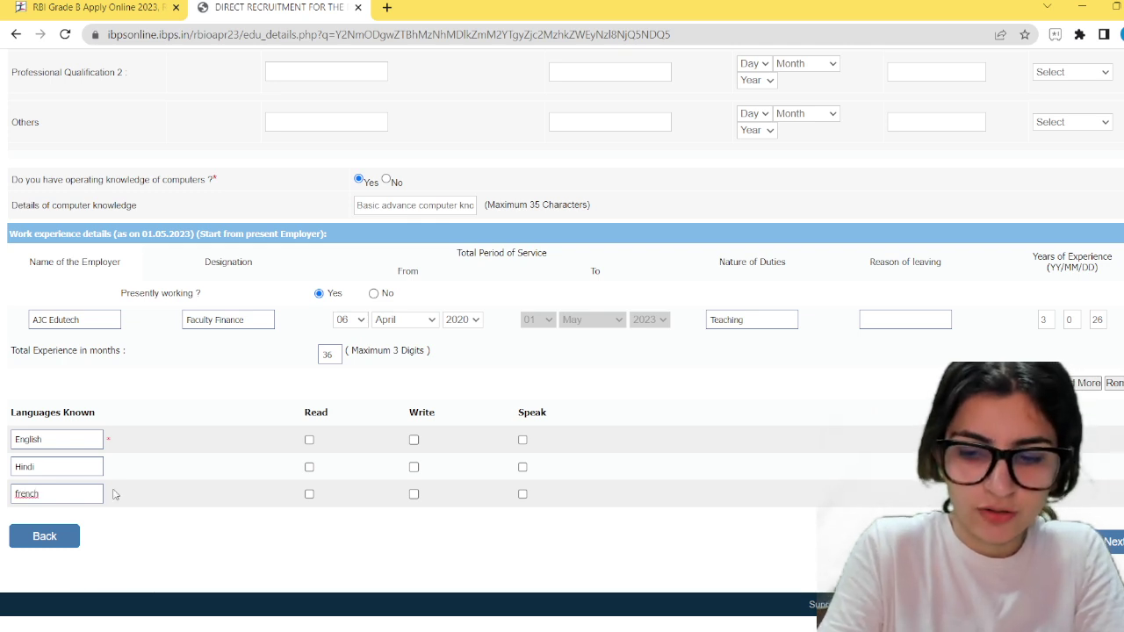
{"action": "key", "text": "Home"}
{"action": "key", "text": "Delete"}
{"action": "type", "text": "F"}
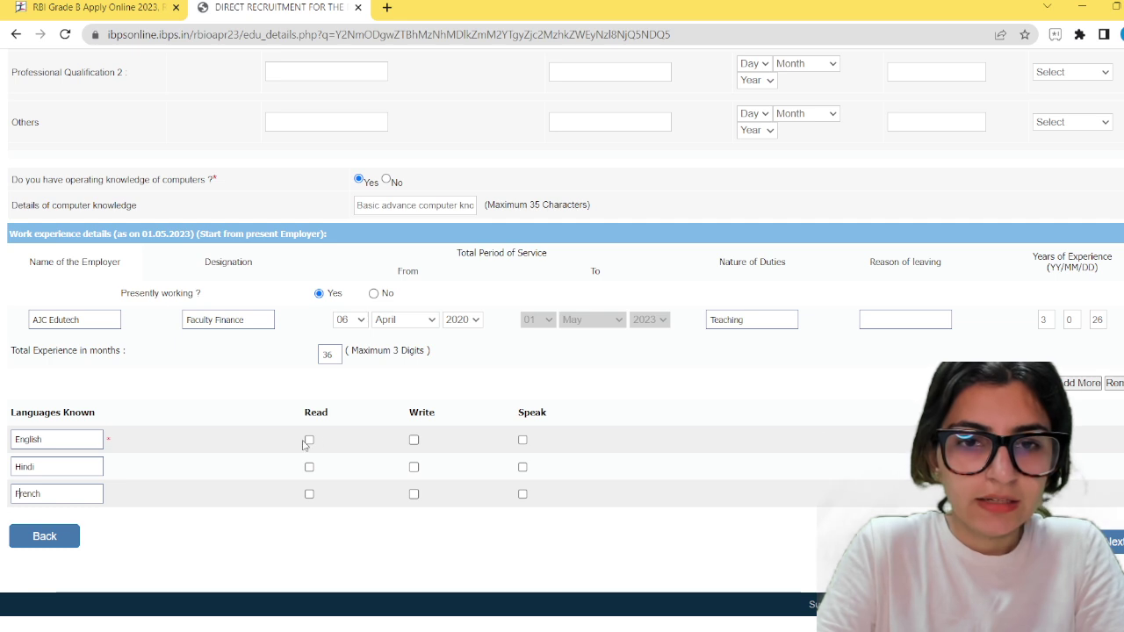
Tick Read, Write and Speak for English, Hindi and French, then verify the page
{"action": "left_click", "coordinate": [309, 467]}
{"action": "left_click", "coordinate": [309, 496]}
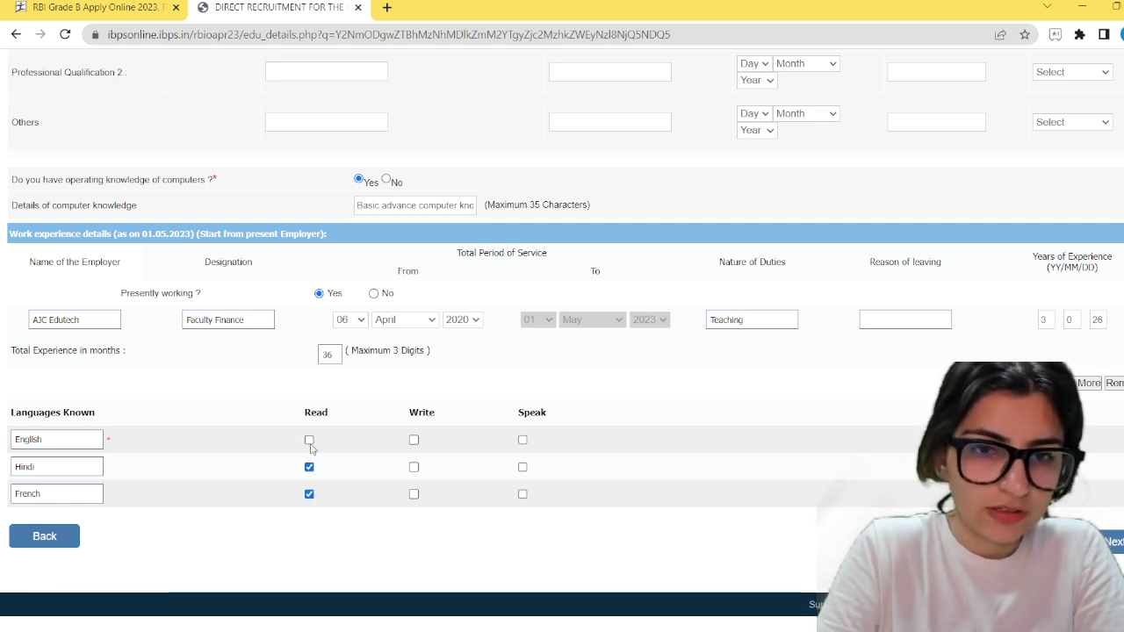
{"action": "left_click", "coordinate": [309, 440]}
{"action": "left_click", "coordinate": [414, 440]}
{"action": "left_click", "coordinate": [414, 467]}
{"action": "left_click", "coordinate": [414, 494]}
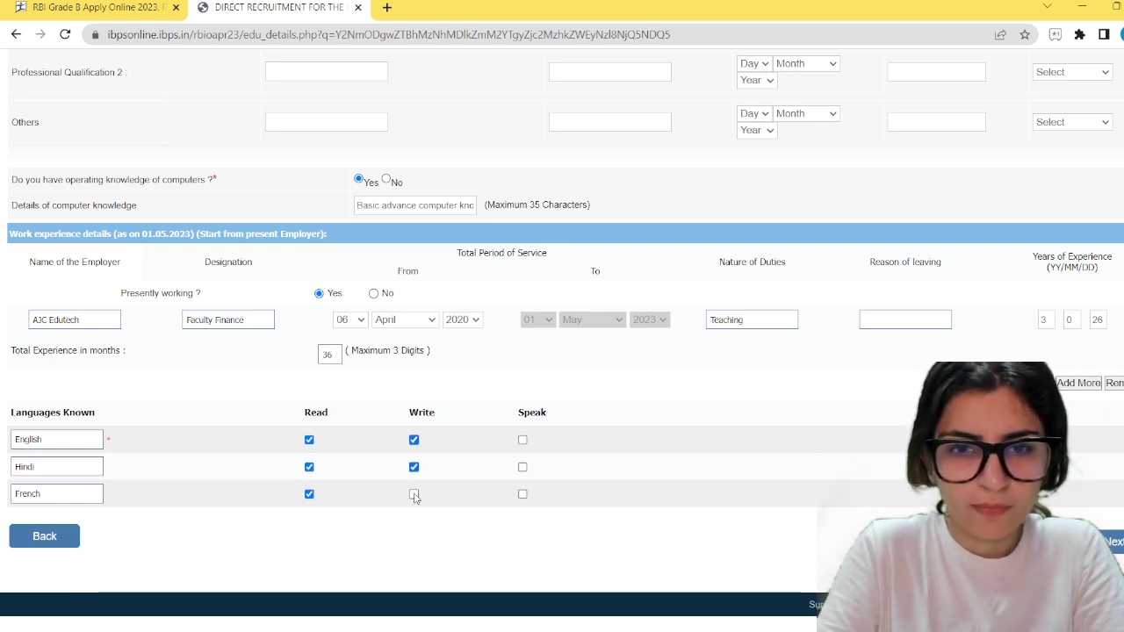
{"action": "left_click", "coordinate": [523, 440]}
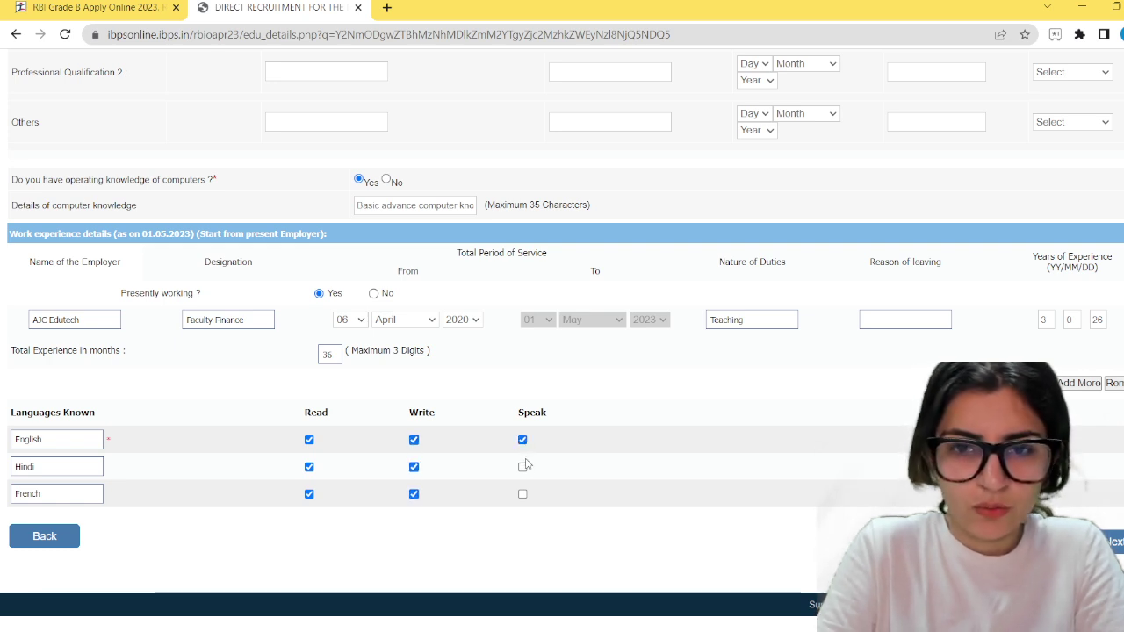
{"action": "left_click", "coordinate": [523, 494]}
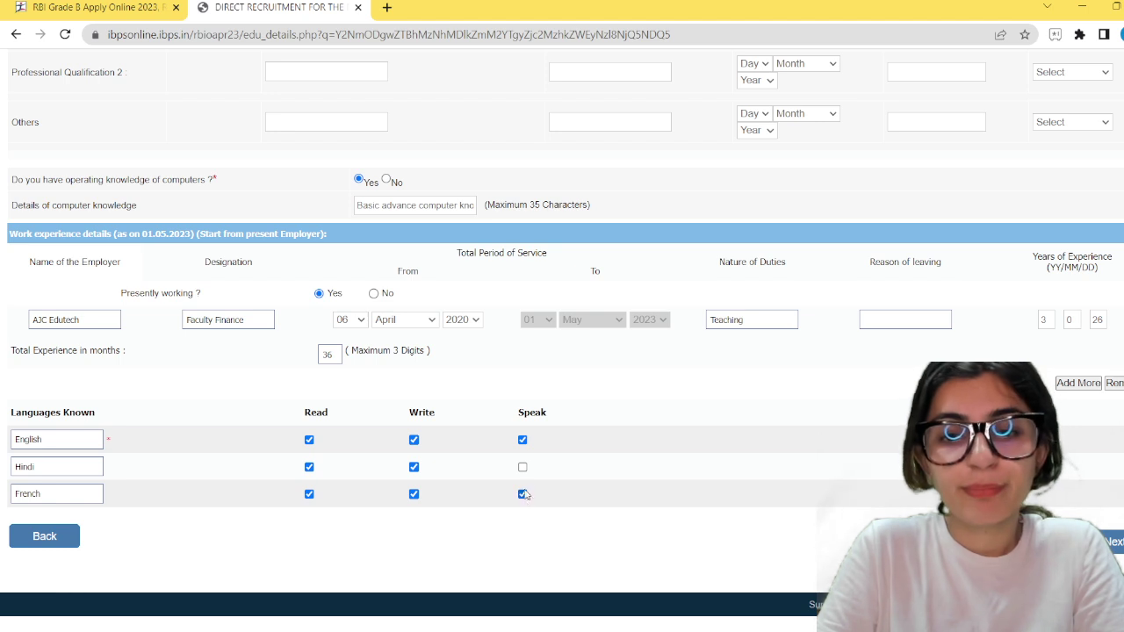
{"action": "left_click", "coordinate": [523, 467]}
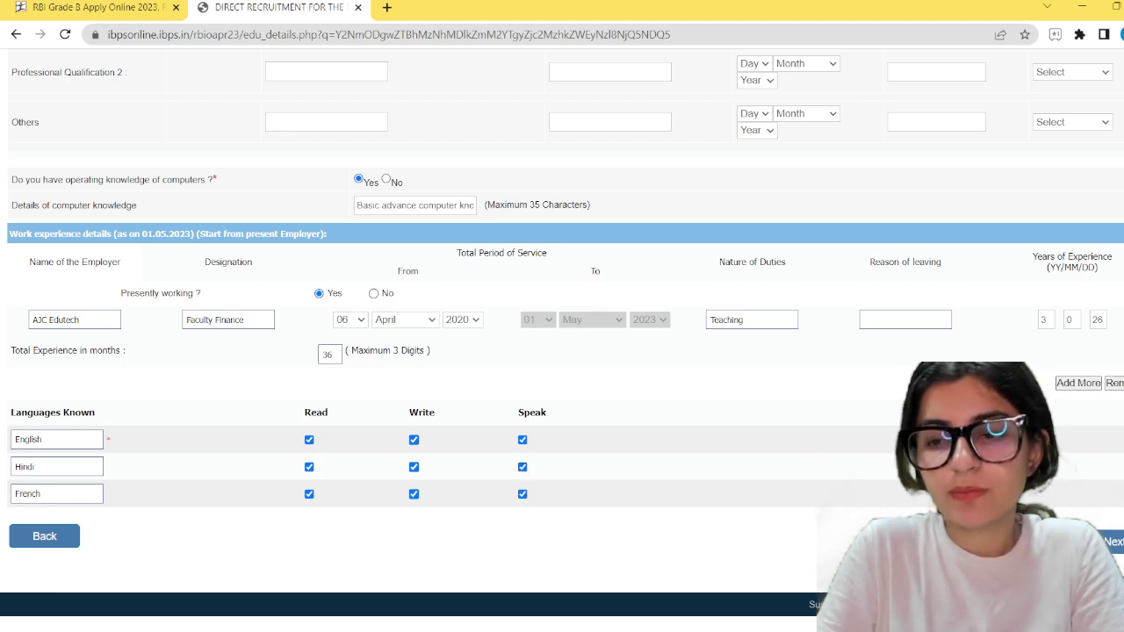
{"action": "left_click", "coordinate": [1113, 542]}
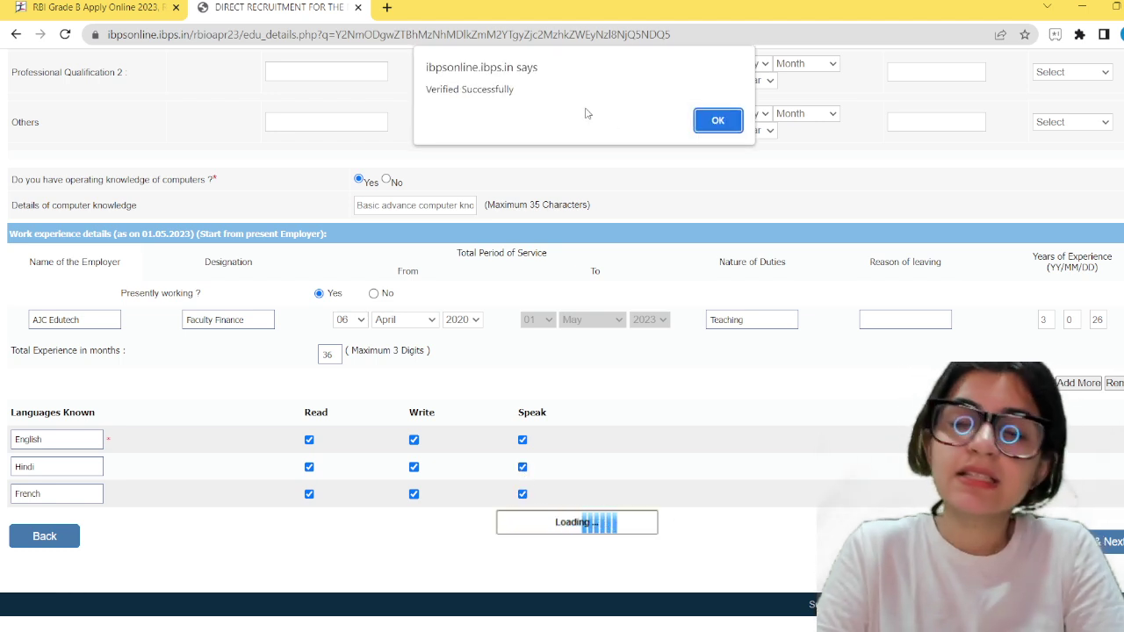
Correct the English entry after the Language1 error, re-verify successfully, and Save & Next
{"action": "left_click", "coordinate": [731, 129]}
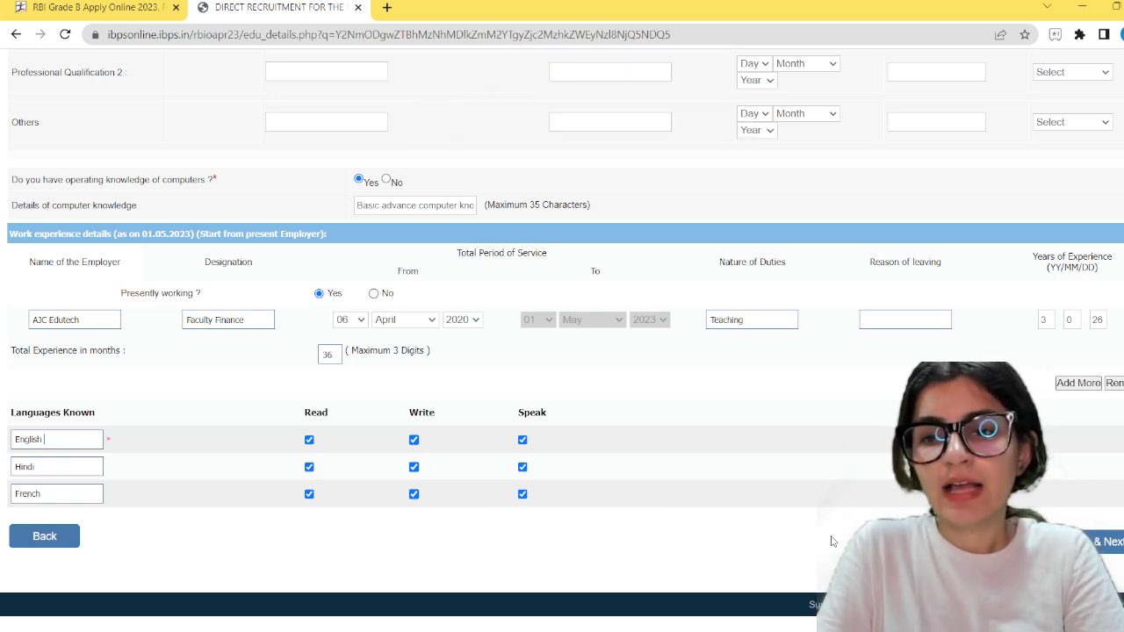
{"action": "left_click", "coordinate": [1088, 541]}
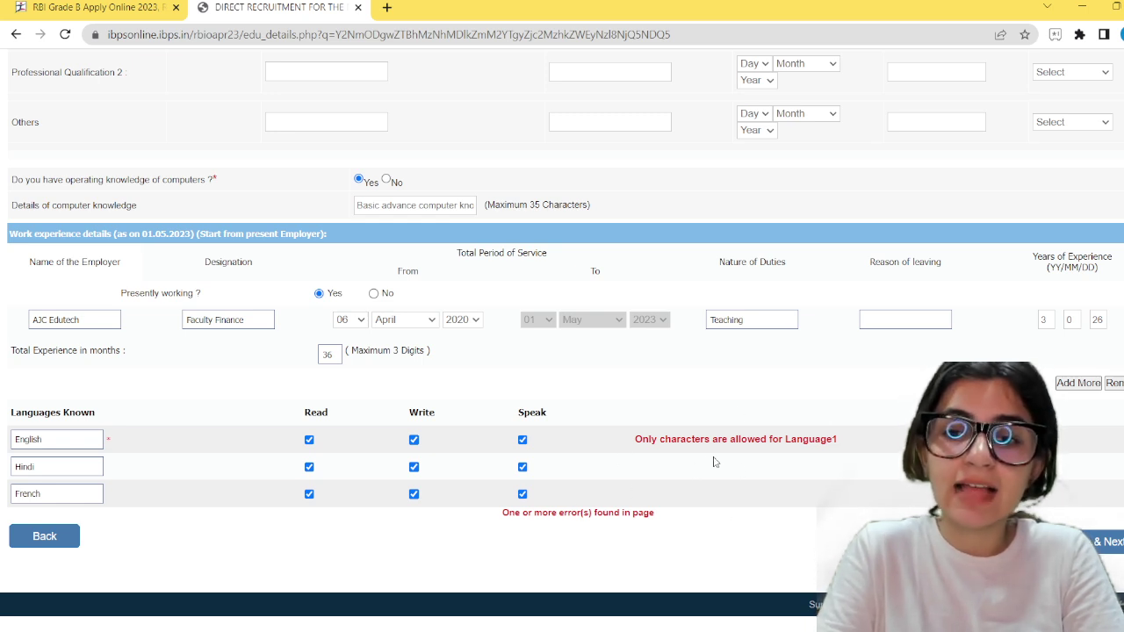
{"action": "left_click", "coordinate": [67, 444]}
{"action": "left_click", "coordinate": [1108, 541]}
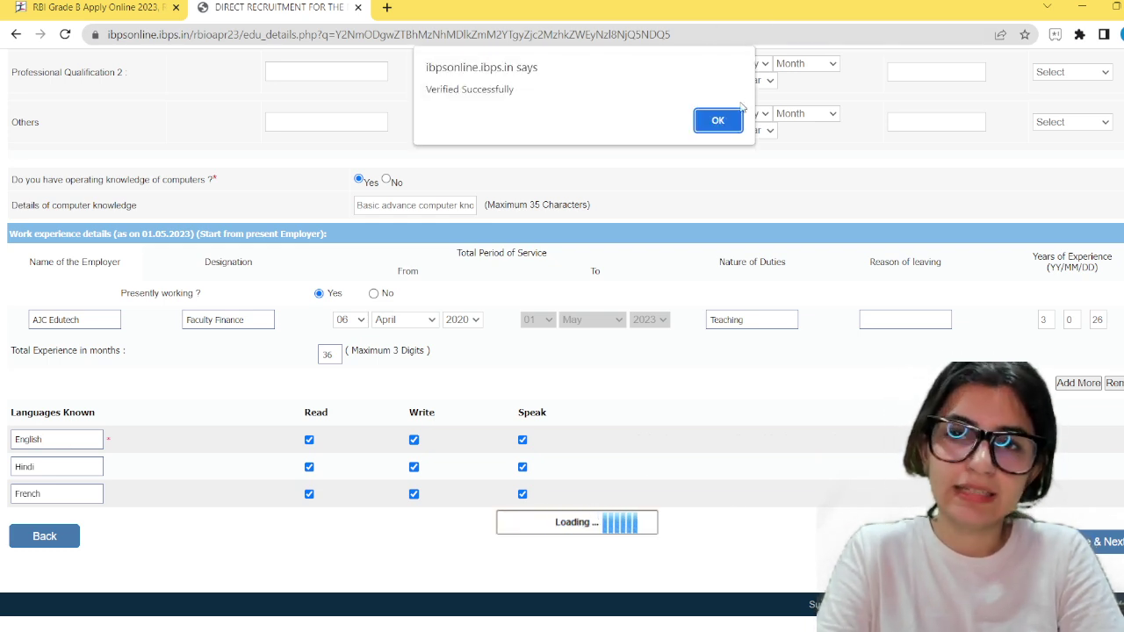
{"action": "left_click", "coordinate": [714, 123]}
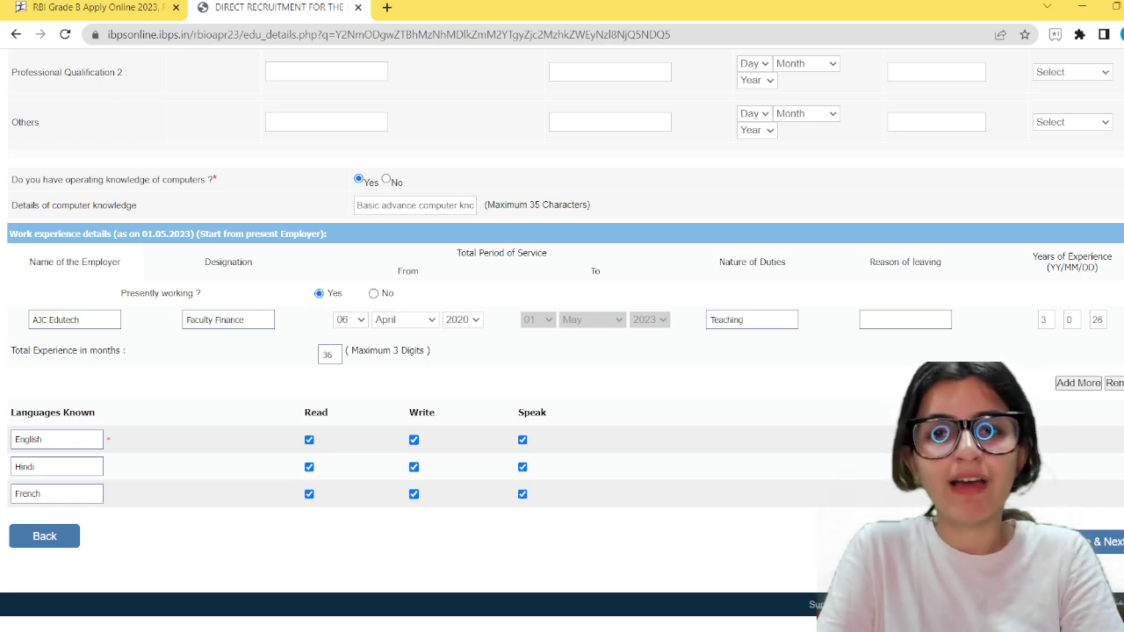
{"action": "left_click", "coordinate": [1098, 544]}
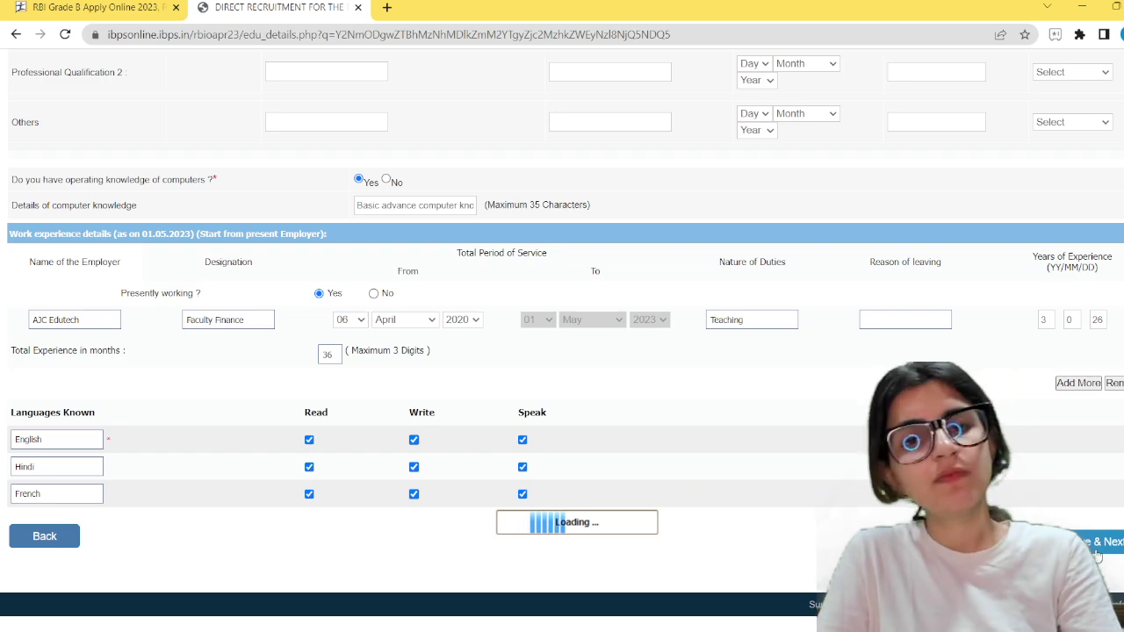
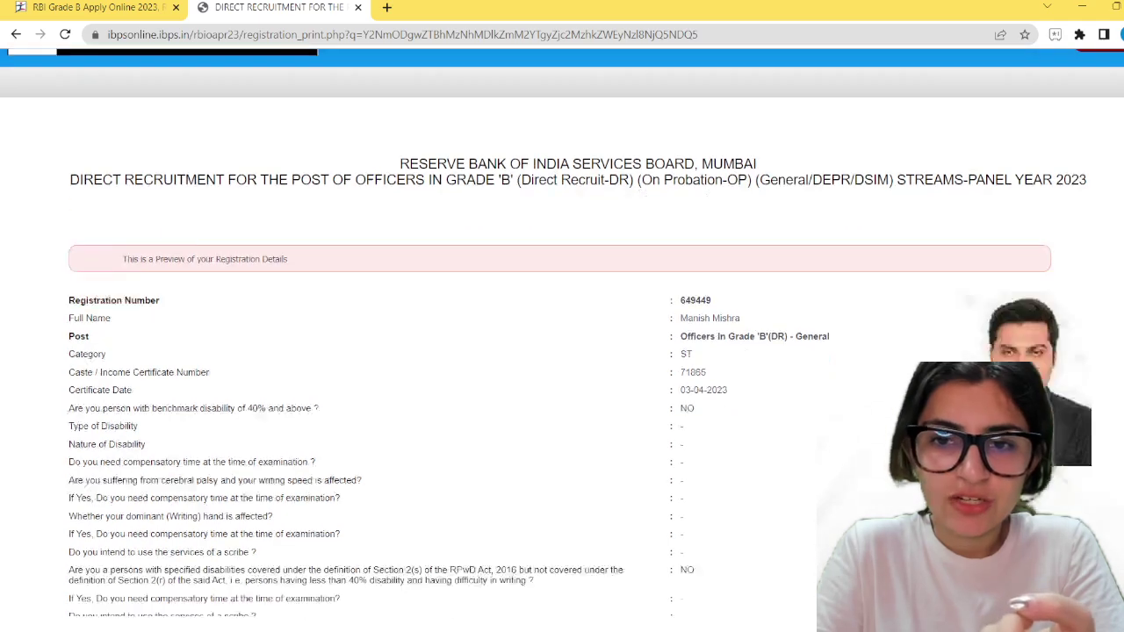
{"action": "scroll", "coordinate": [562, 340], "scroll_direction": "down", "scroll_amount": 9}
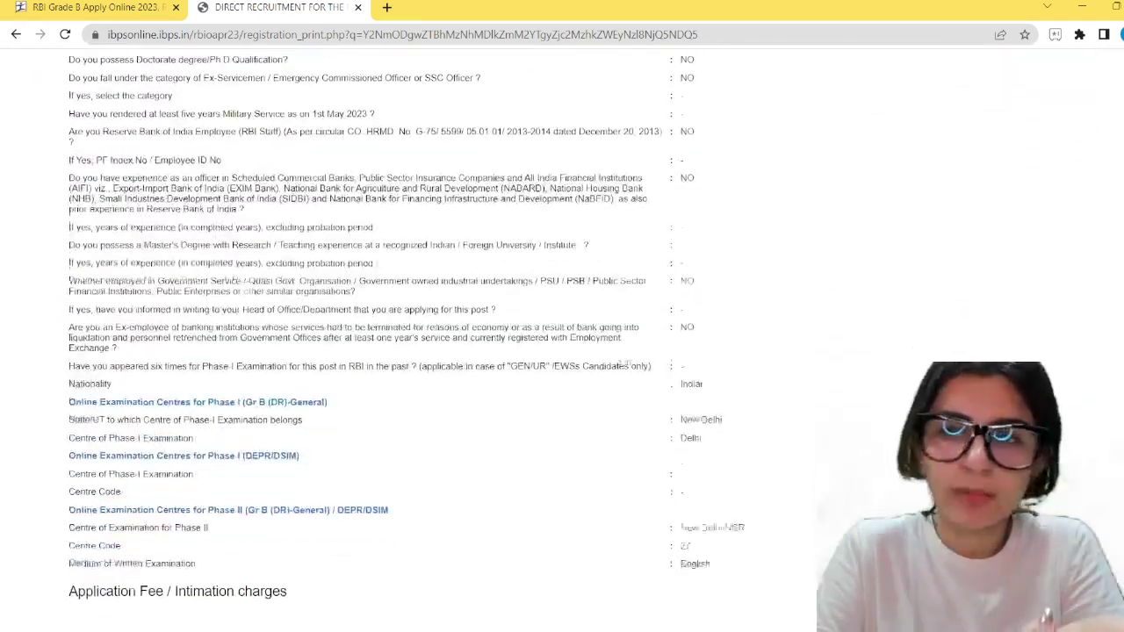
{"action": "scroll", "coordinate": [562, 340], "scroll_direction": "down", "scroll_amount": 3}
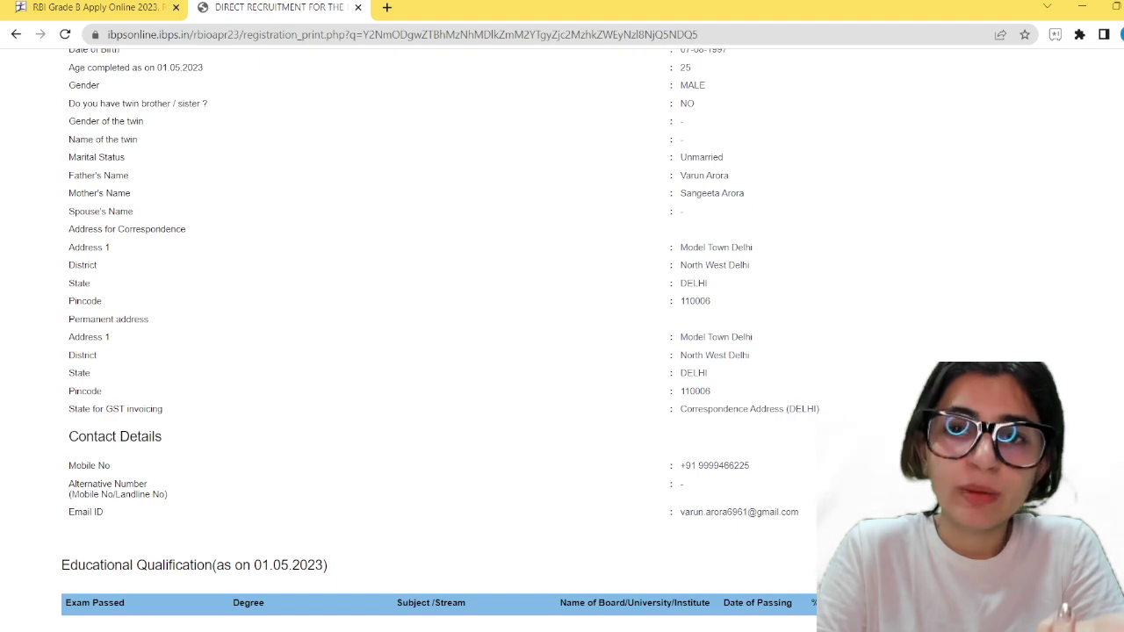
{"action": "scroll", "coordinate": [562, 339], "scroll_direction": "down", "scroll_amount": 5}
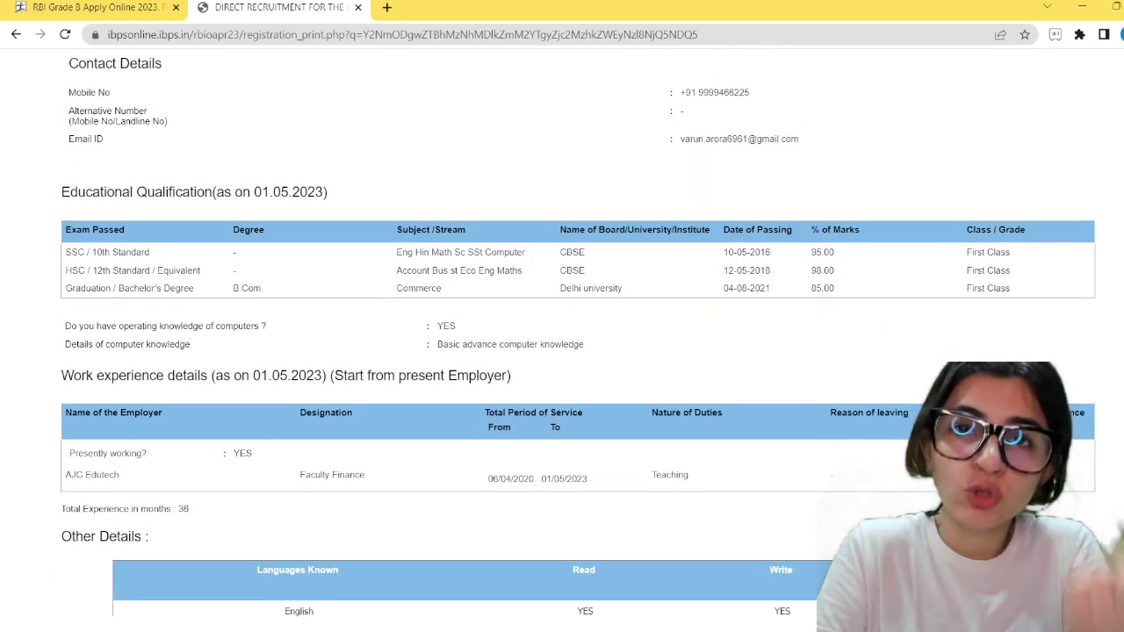
{"action": "scroll", "coordinate": [562, 340], "scroll_direction": "down", "scroll_amount": 4}
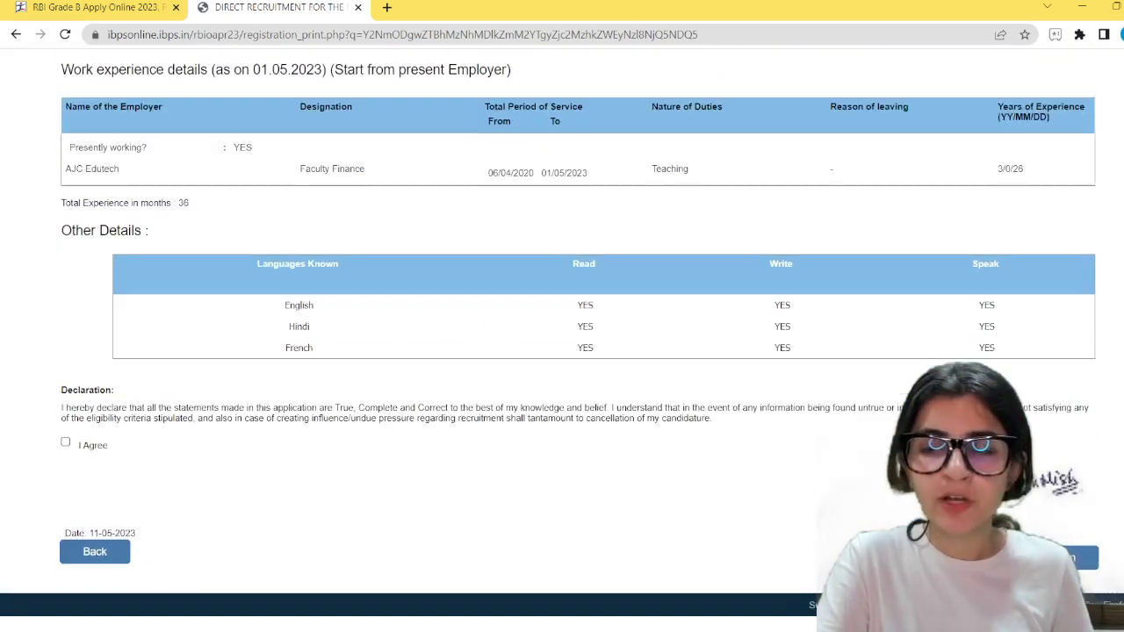
{"action": "left_click", "coordinate": [88, 553]}
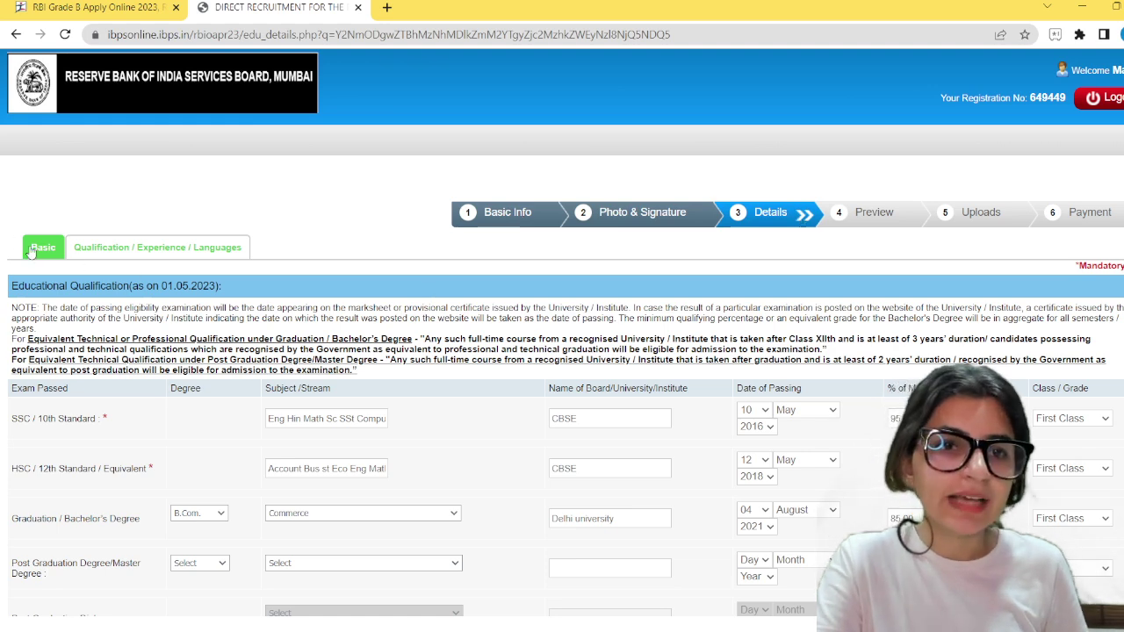
{"action": "left_click", "coordinate": [134, 252]}
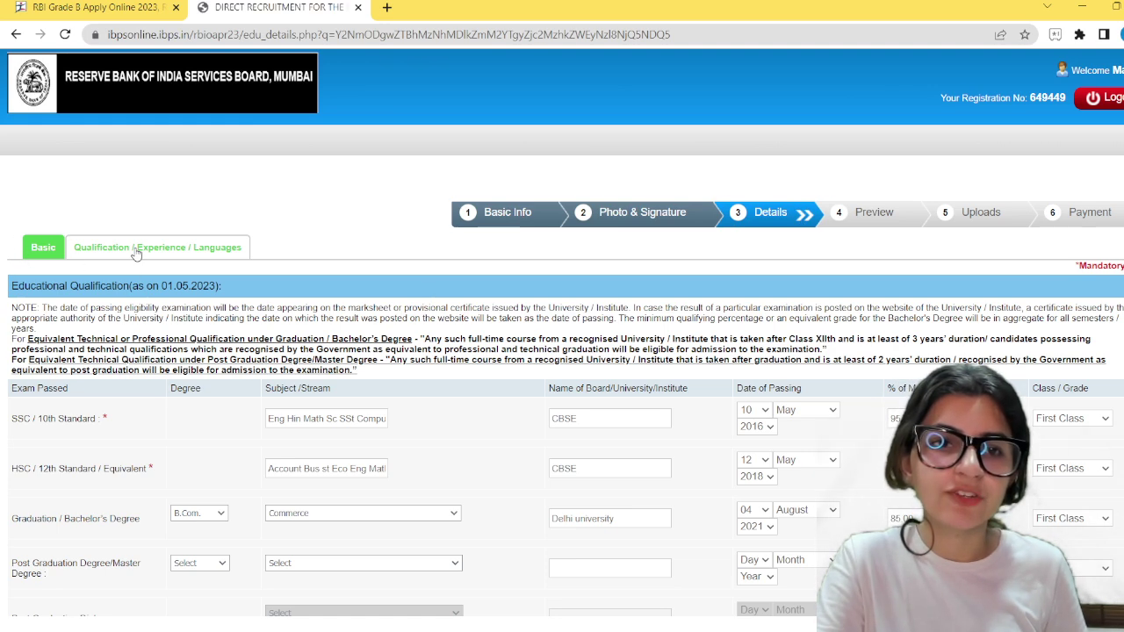
{"action": "left_click", "coordinate": [46, 249]}
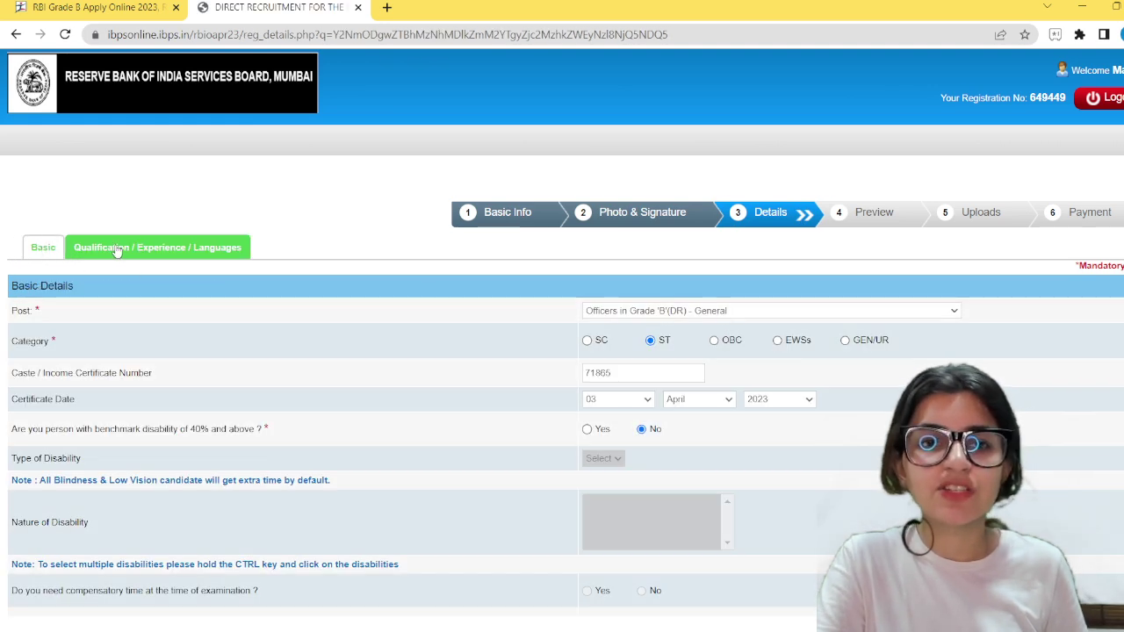
{"action": "left_click", "coordinate": [117, 251]}
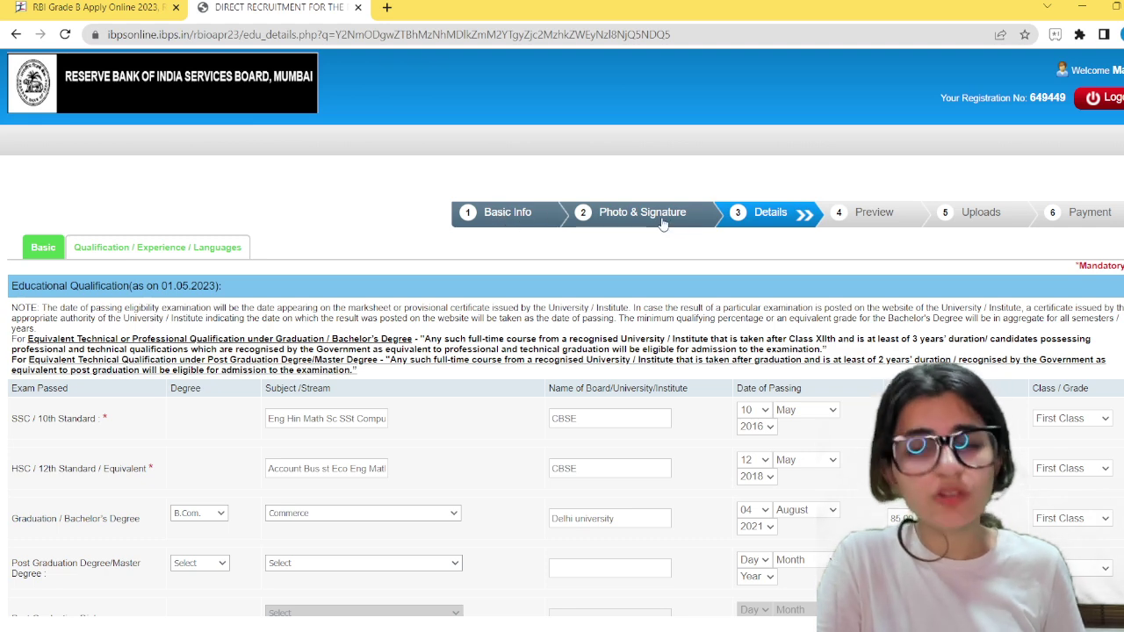
{"action": "scroll", "coordinate": [808, 225], "scroll_direction": "down", "scroll_amount": 15}
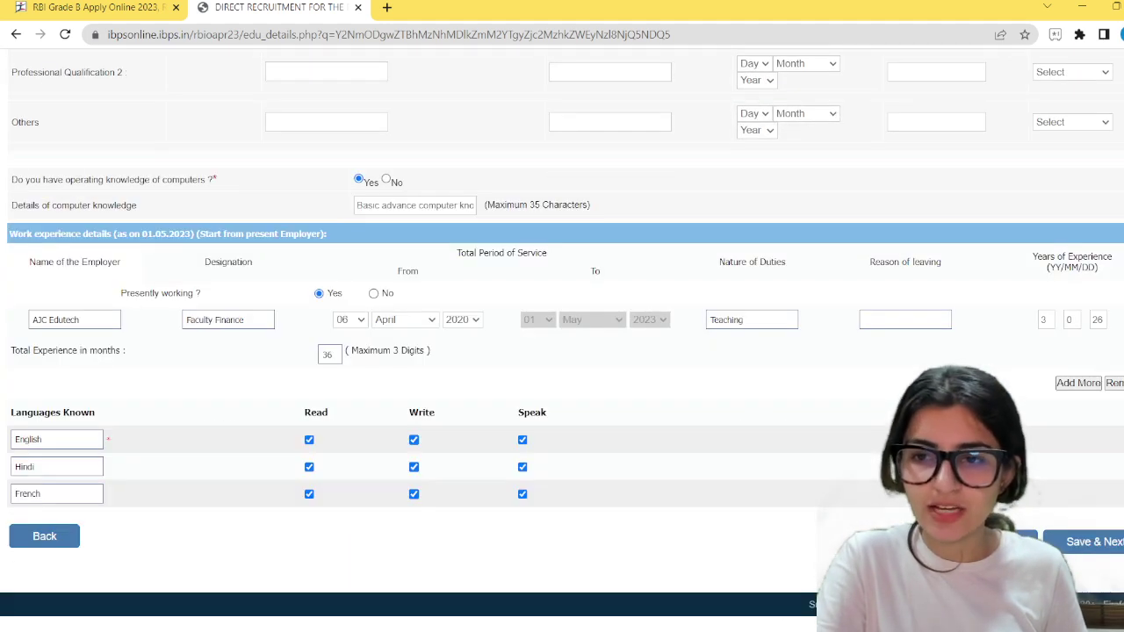
{"action": "left_click", "coordinate": [1098, 543]}
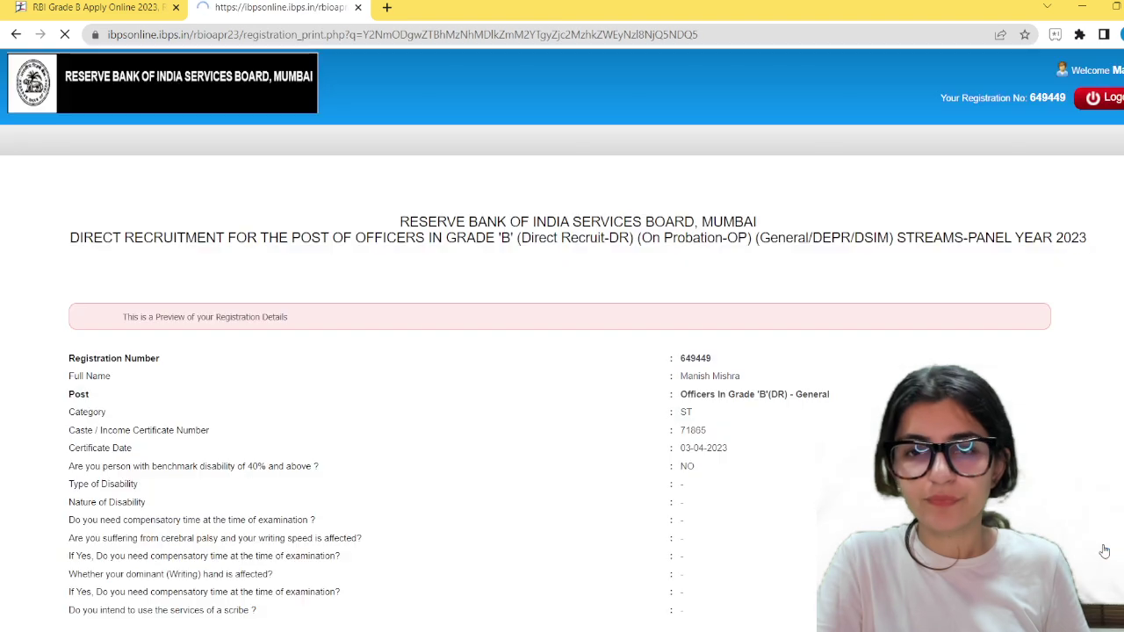
Tick I Agree on the Declaration, submit the previewed application and accept the first confirmation
{"action": "scroll", "coordinate": [561, 334], "scroll_direction": "down", "scroll_amount": 3}
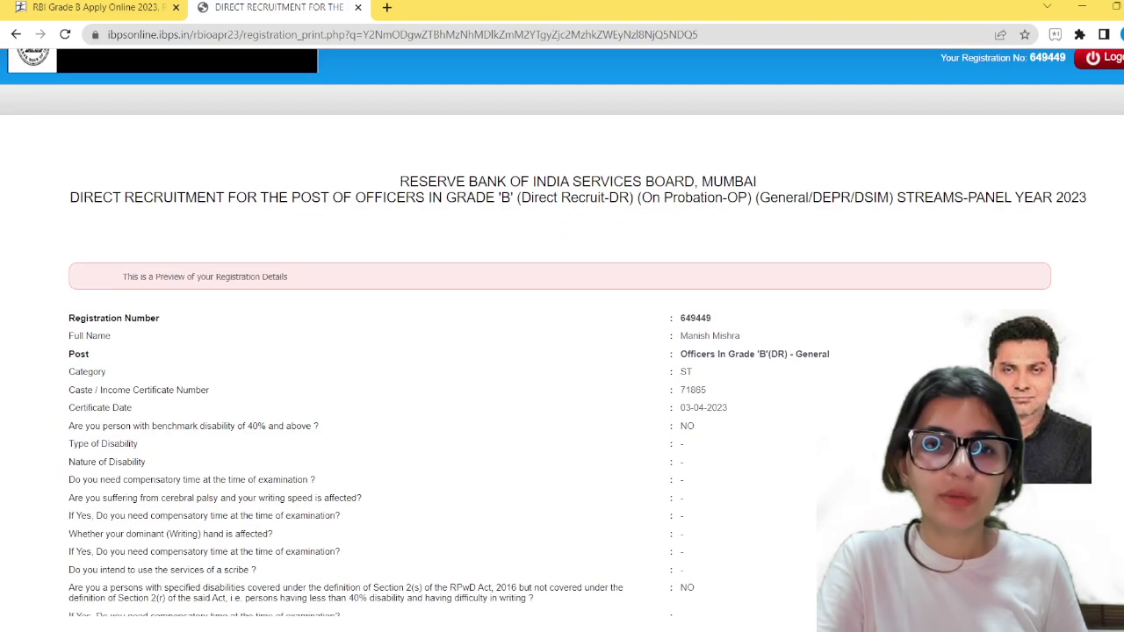
{"action": "scroll", "coordinate": [237, 287], "scroll_direction": "up", "scroll_amount": 1}
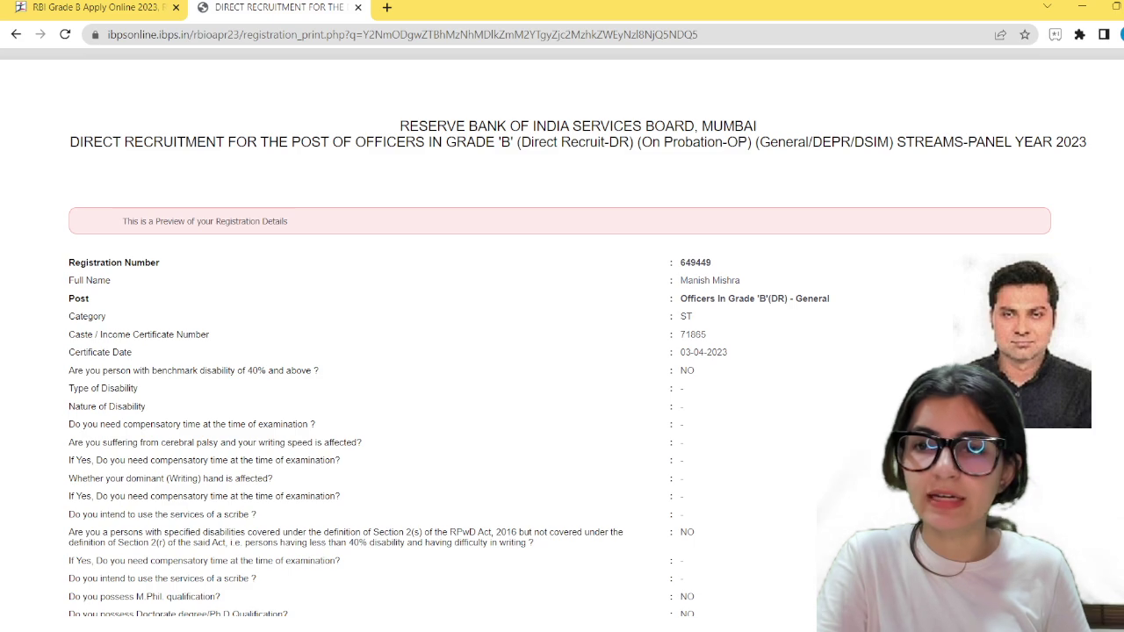
{"action": "scroll", "coordinate": [636, 202], "scroll_direction": "down", "scroll_amount": 10}
{"action": "scroll", "coordinate": [411, 334], "scroll_direction": "down", "scroll_amount": 4}
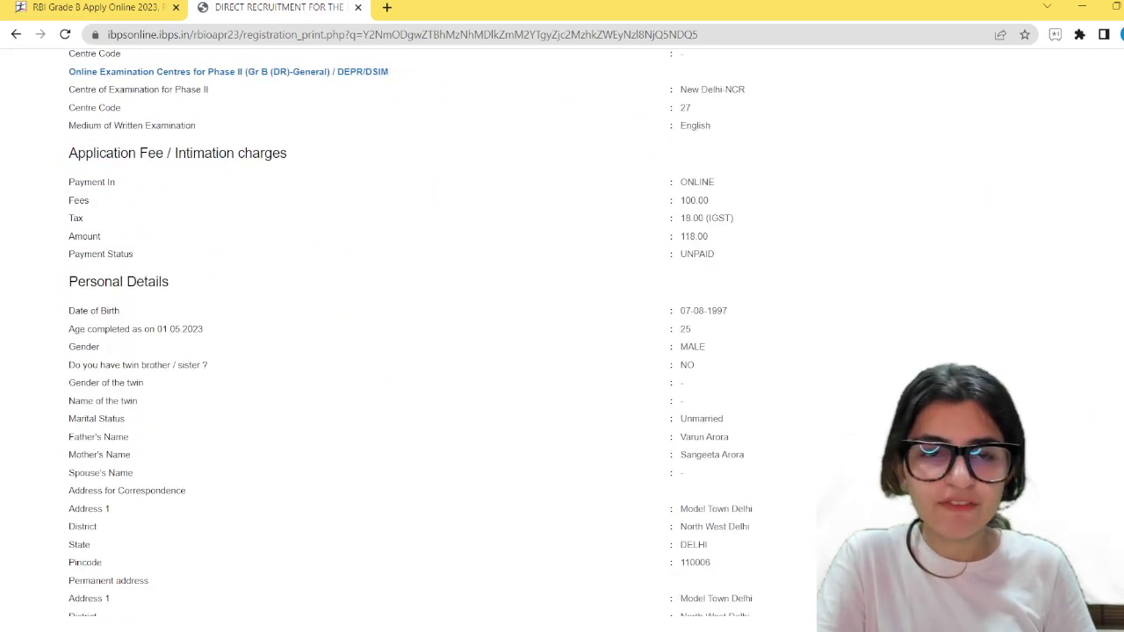
{"action": "scroll", "coordinate": [562, 334], "scroll_direction": "down", "scroll_amount": 1}
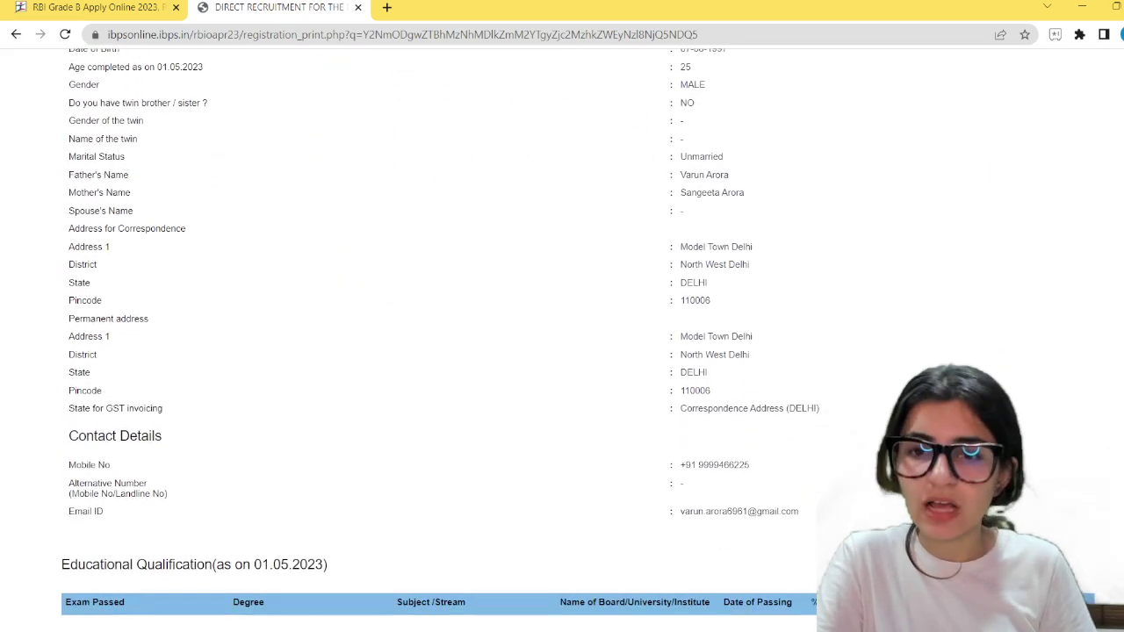
{"action": "scroll", "coordinate": [562, 334], "scroll_direction": "down", "scroll_amount": 8}
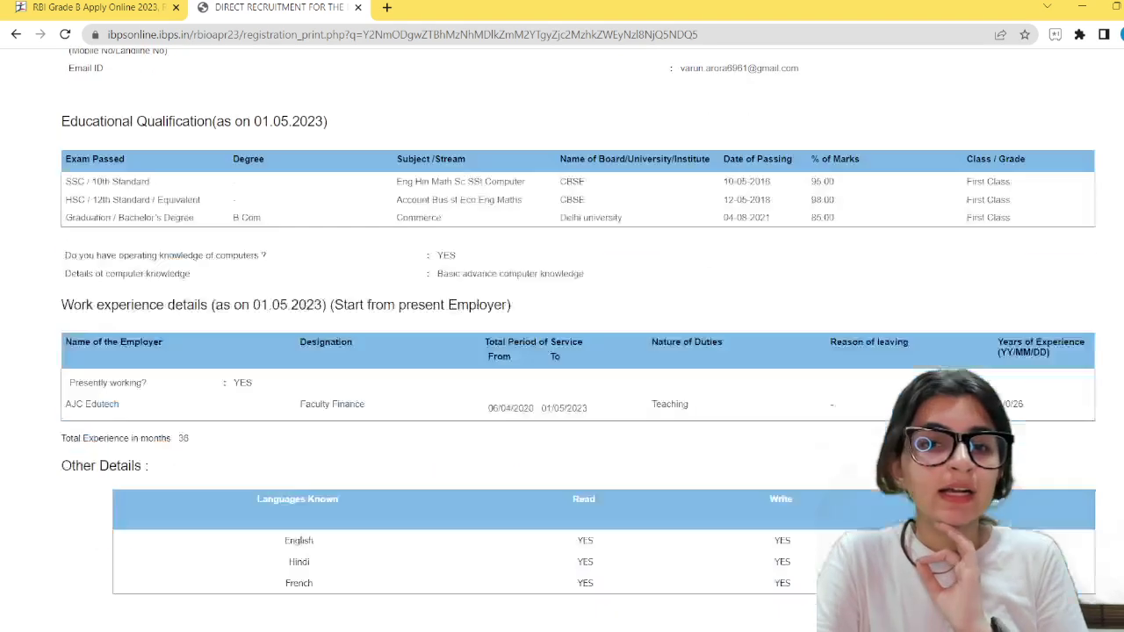
{"action": "scroll", "coordinate": [562, 333], "scroll_direction": "down", "scroll_amount": 2}
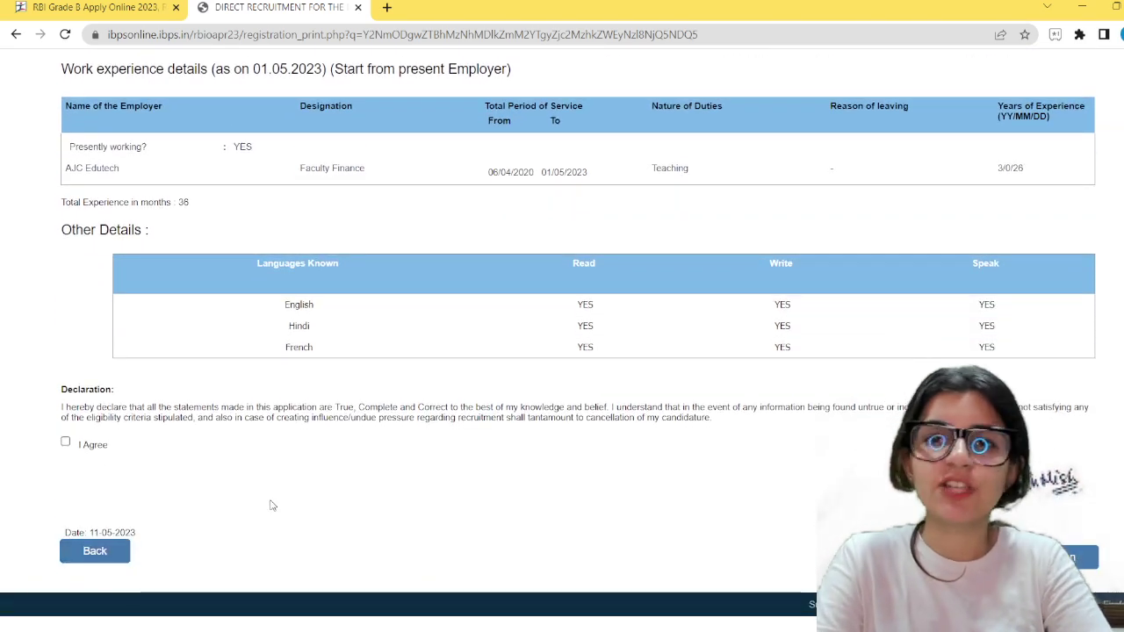
{"action": "left_click", "coordinate": [65, 441]}
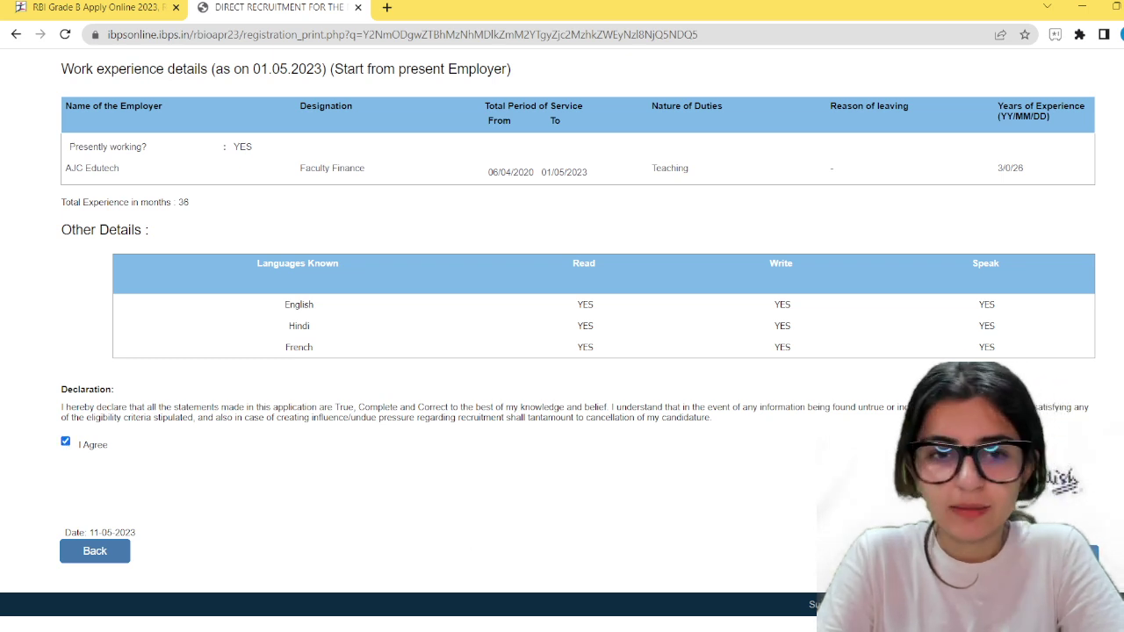
{"action": "left_click", "coordinate": [1054, 552]}
{"action": "left_click", "coordinate": [654, 169]}
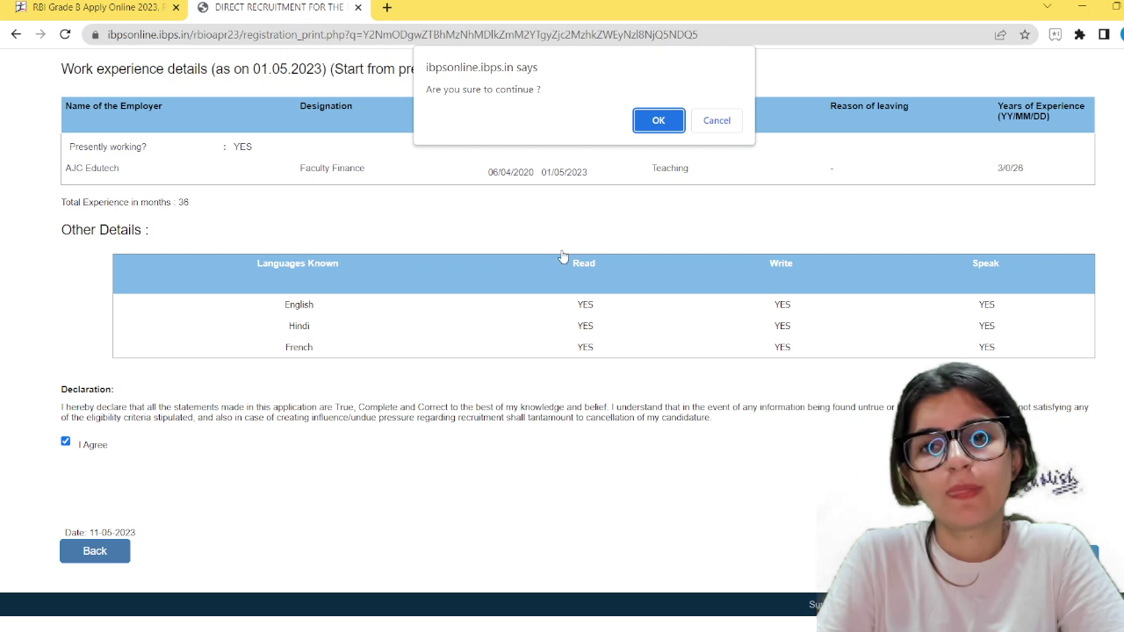
Confirm continuing, then upload thumb.jpg as the left thumb impression and accept its preview
{"action": "left_click", "coordinate": [657, 121]}
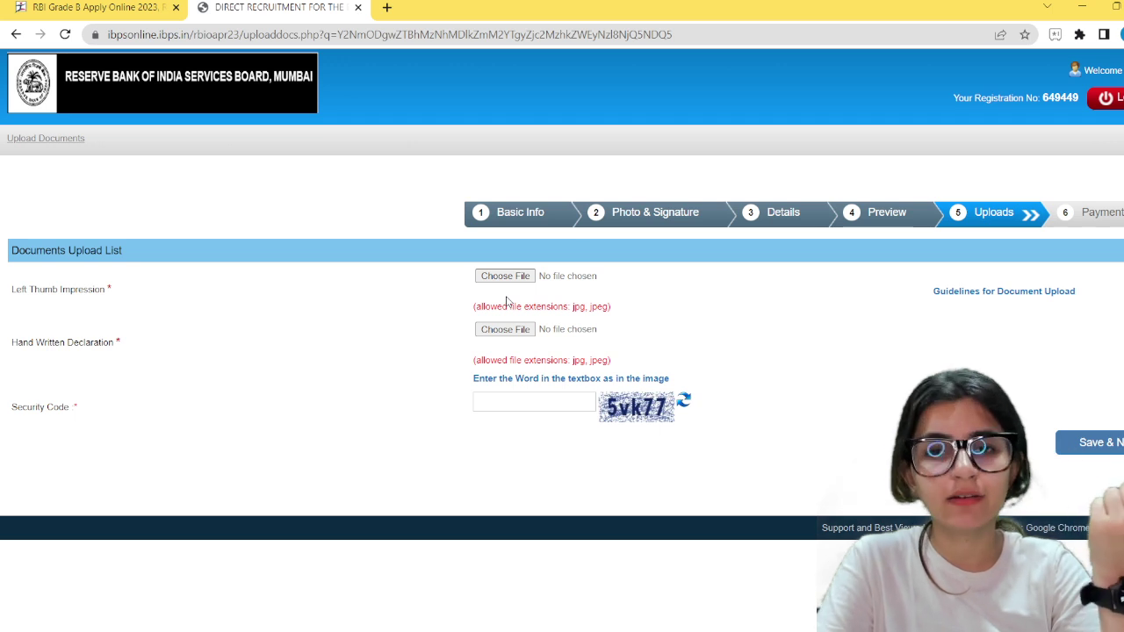
{"action": "left_click", "coordinate": [504, 277]}
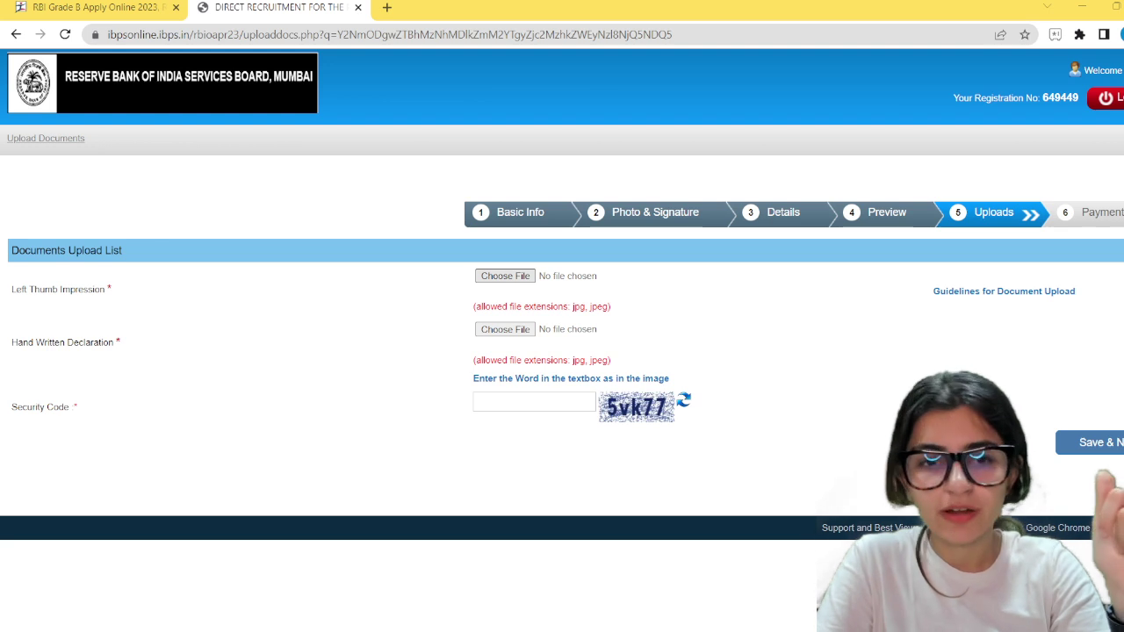
{"action": "left_click", "coordinate": [758, 571]}
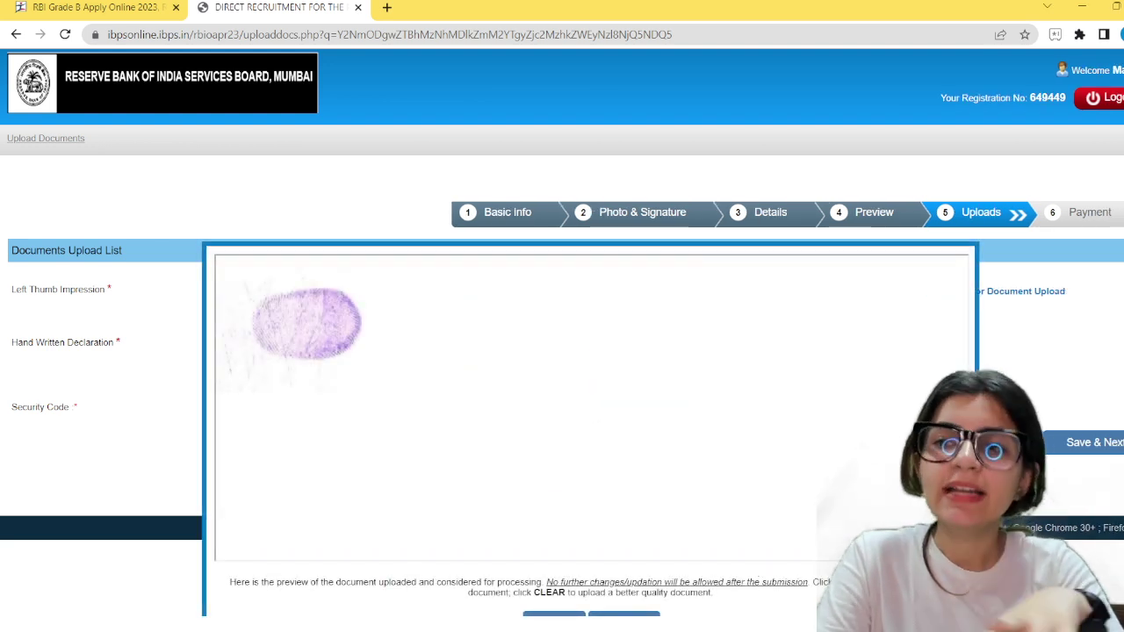
{"action": "scroll", "coordinate": [562, 351], "scroll_direction": "down", "scroll_amount": 1}
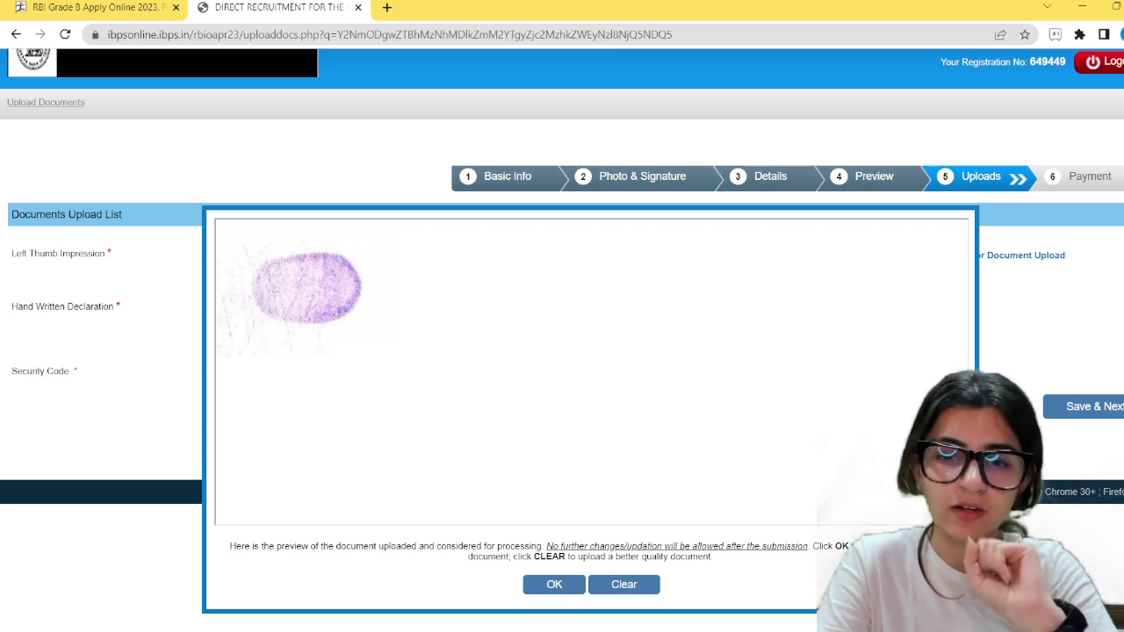
{"action": "left_click", "coordinate": [557, 590]}
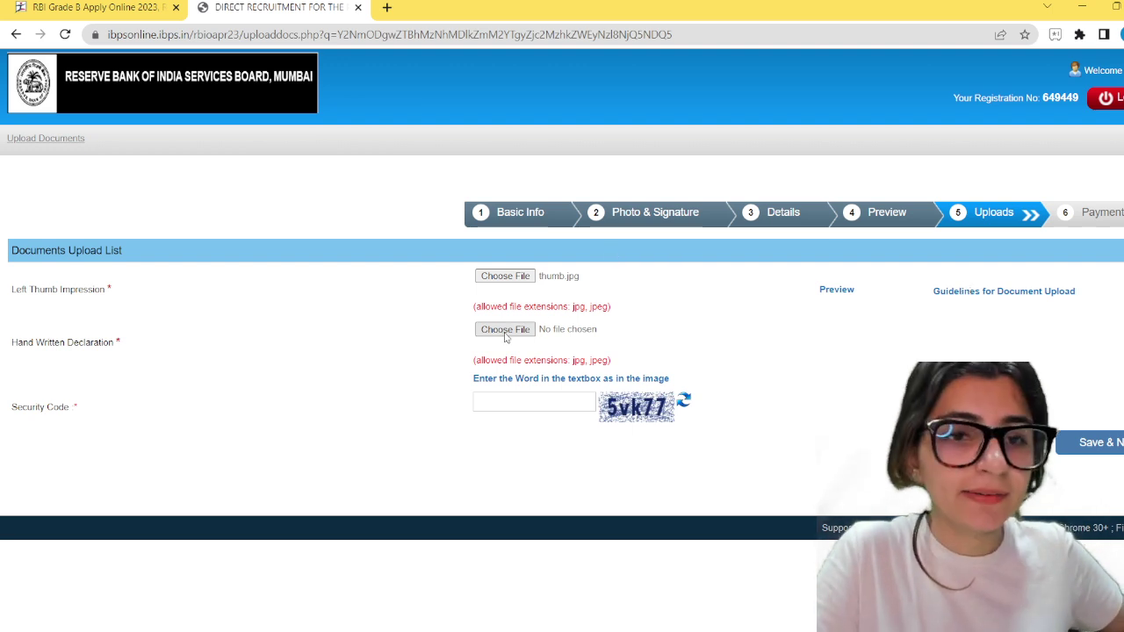
Upload hand.jpg as the handwritten declaration, enter the shown security code and Save & Next
{"action": "left_click", "coordinate": [505, 334]}
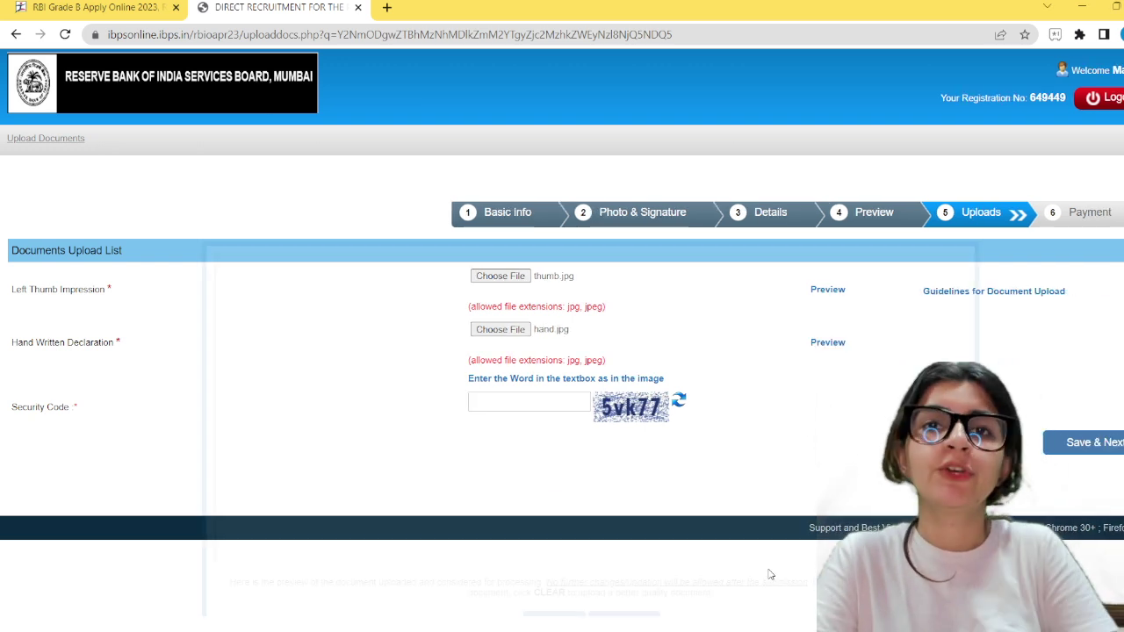
{"action": "scroll", "coordinate": [769, 575], "scroll_direction": "down", "scroll_amount": 1}
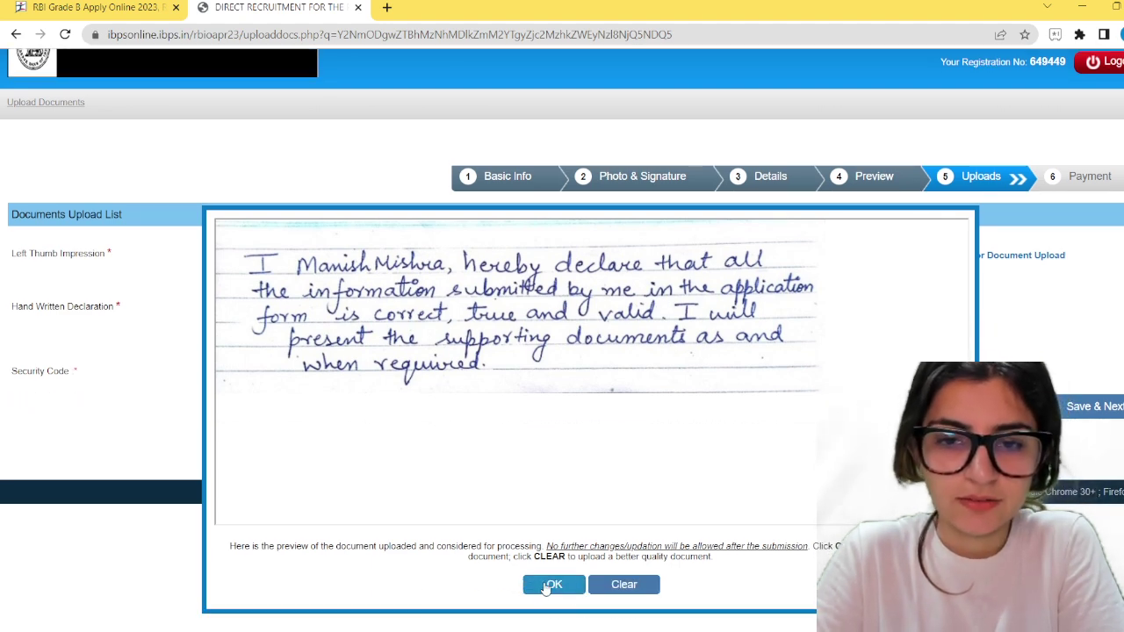
{"action": "left_click", "coordinate": [550, 584]}
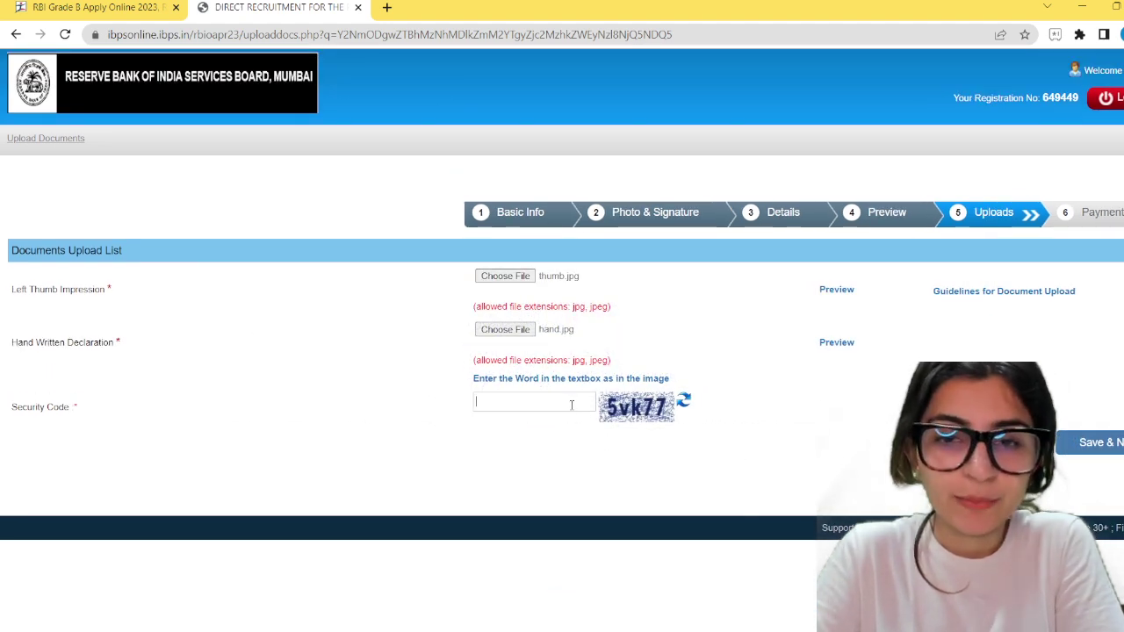
{"action": "left_click", "coordinate": [570, 405]}
{"action": "type", "text": "5"}
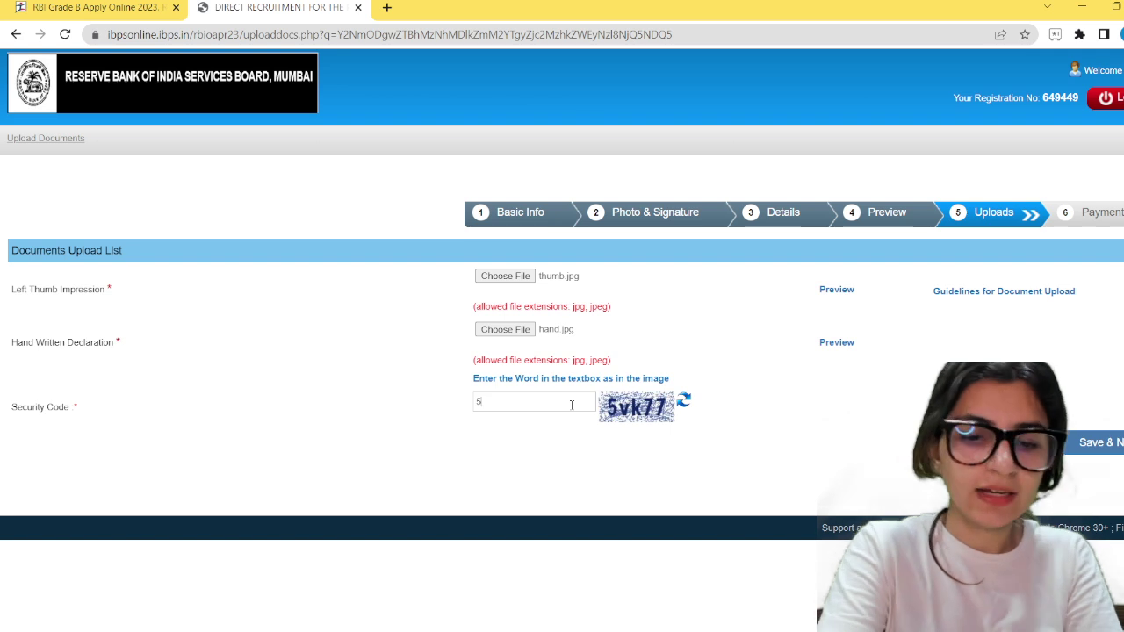
{"action": "type", "text": "vk77"}
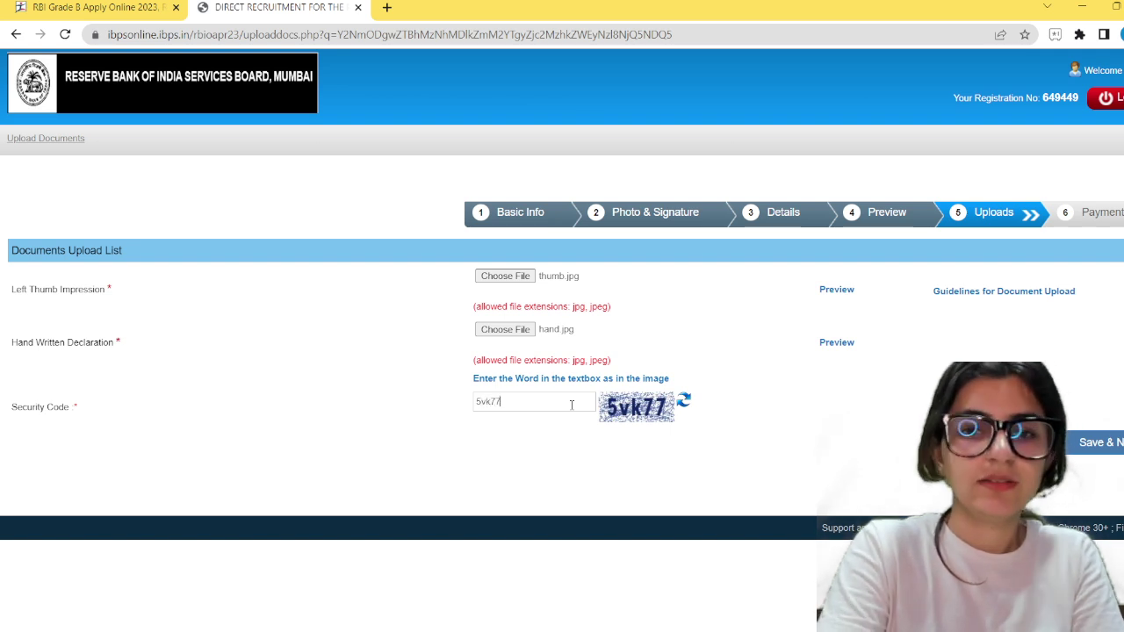
{"action": "left_click", "coordinate": [1089, 443]}
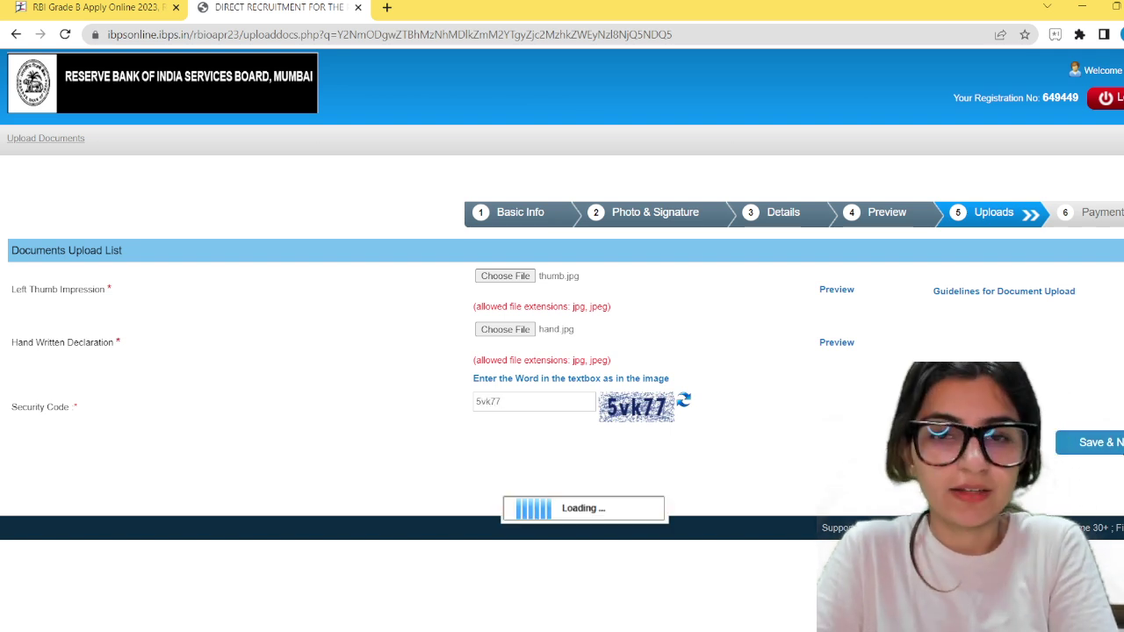
Confirm the uploads, enter the Payment step security code and submit the ₹118.00 fee request
{"action": "left_click", "coordinate": [645, 156]}
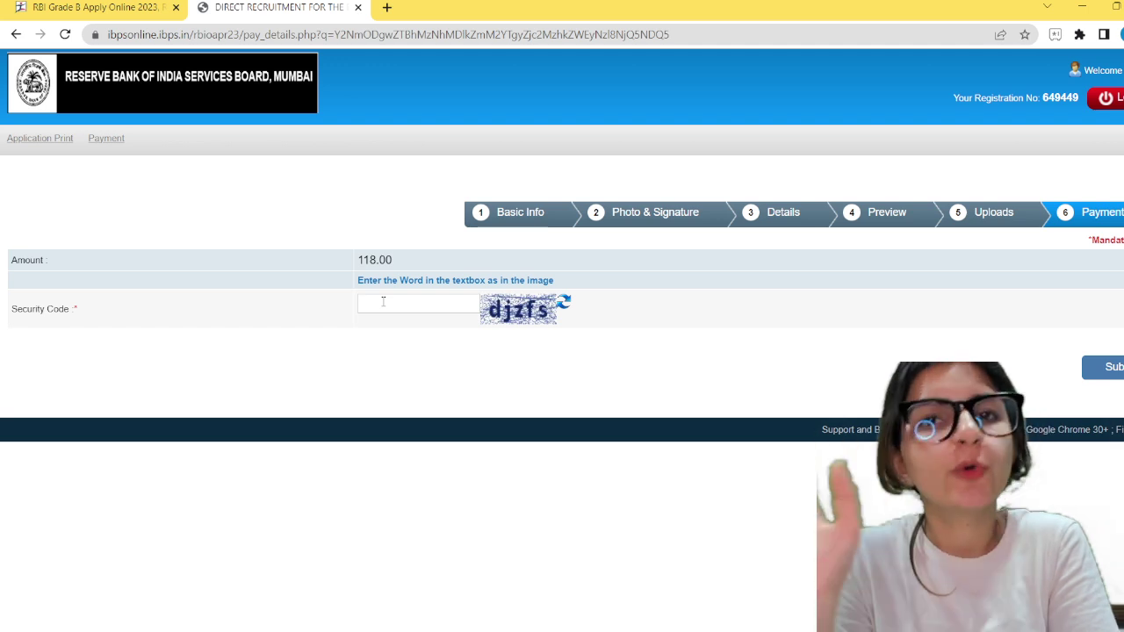
{"action": "left_click", "coordinate": [382, 301]}
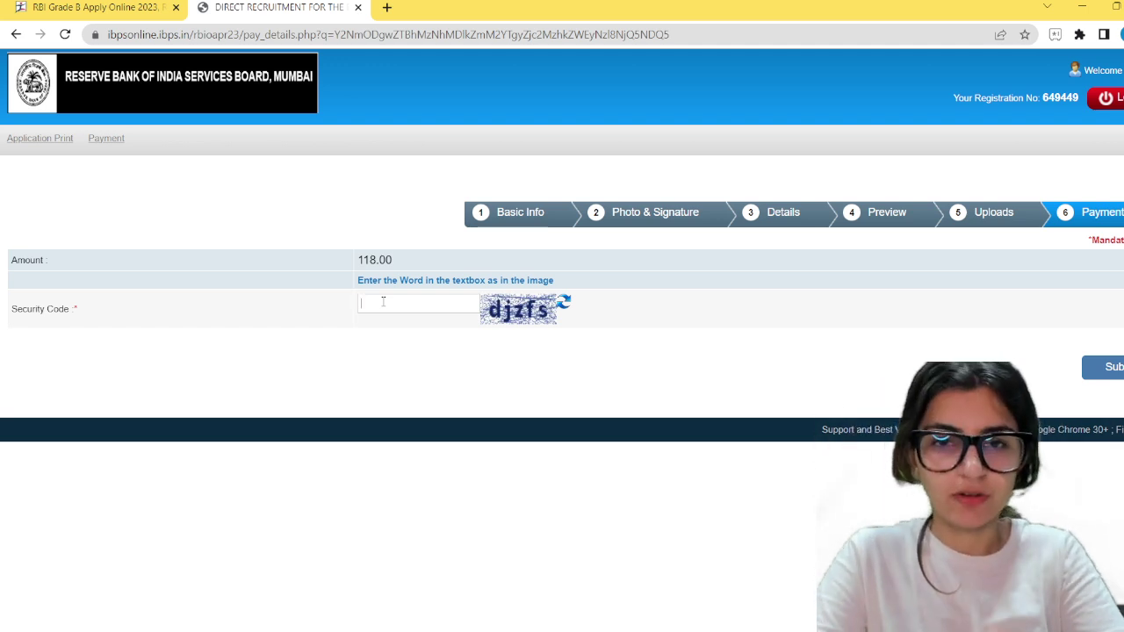
{"action": "type", "text": "dj"}
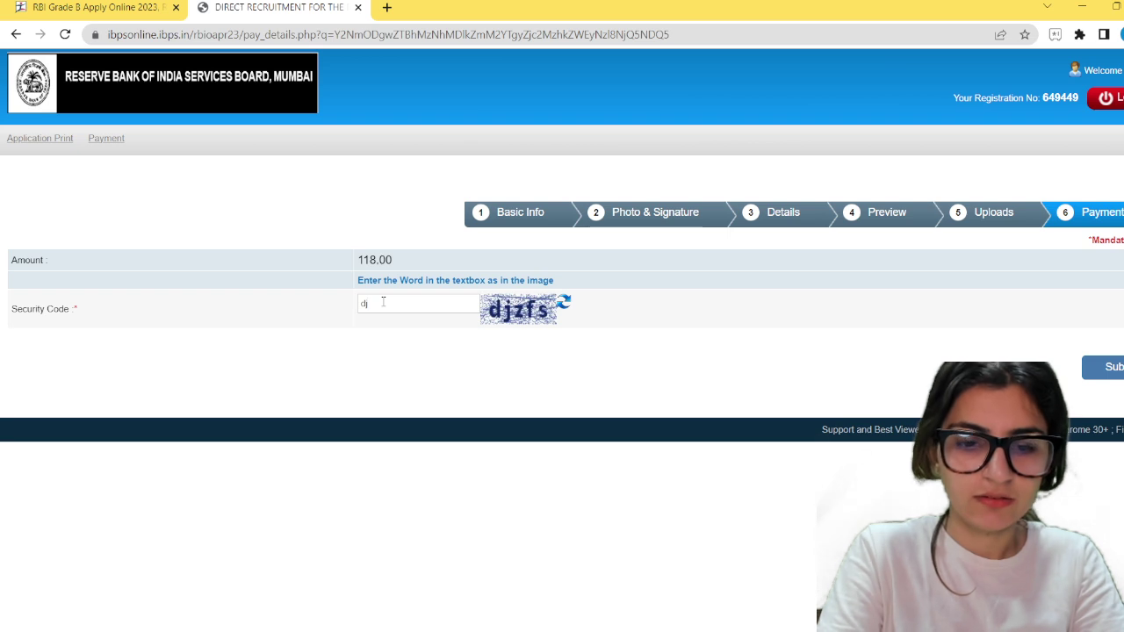
{"action": "type", "text": "zfs"}
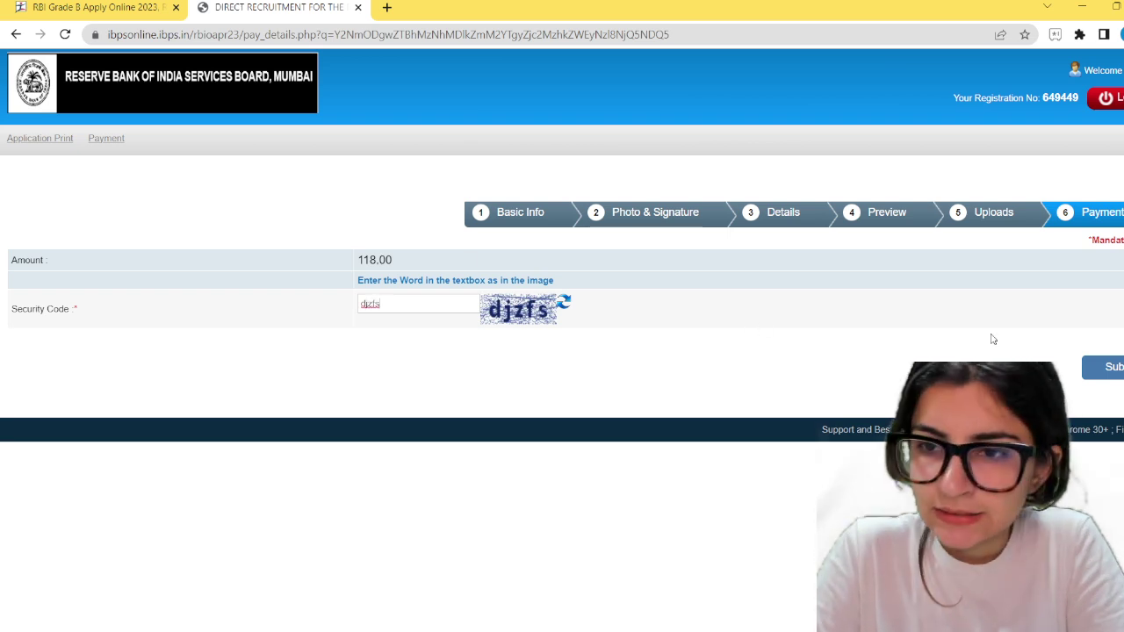
{"action": "left_click", "coordinate": [1104, 367]}
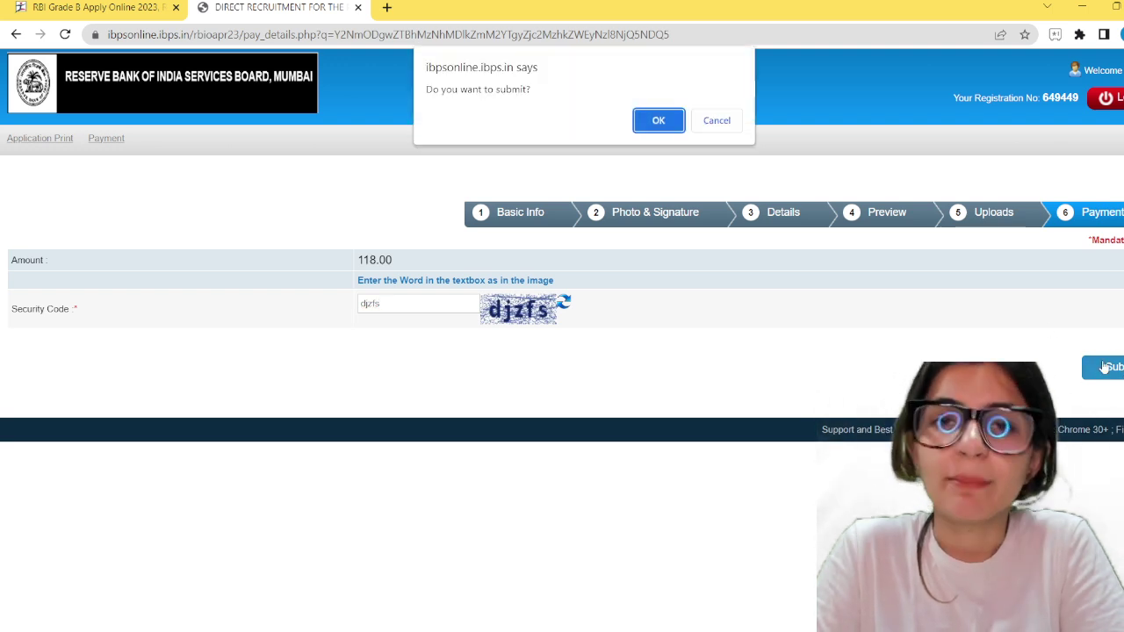
{"action": "left_click", "coordinate": [659, 122]}
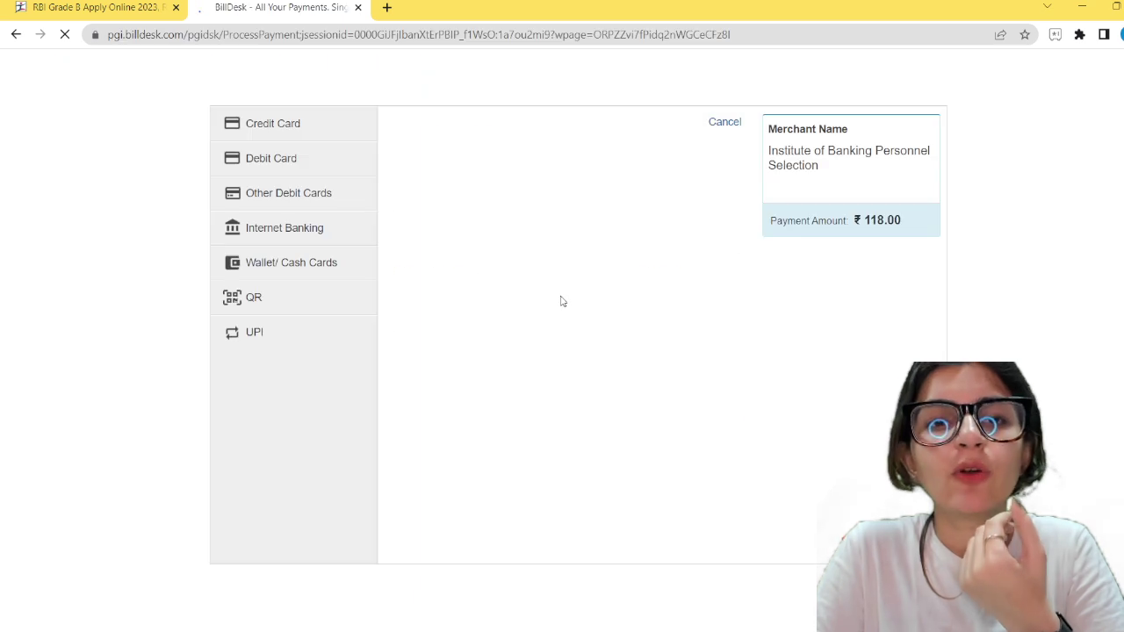
Choose Debit Card payment, enter the card number and dismiss the invalid-number alert
{"action": "left_click", "coordinate": [310, 159]}
{"action": "left_click", "coordinate": [526, 239]}
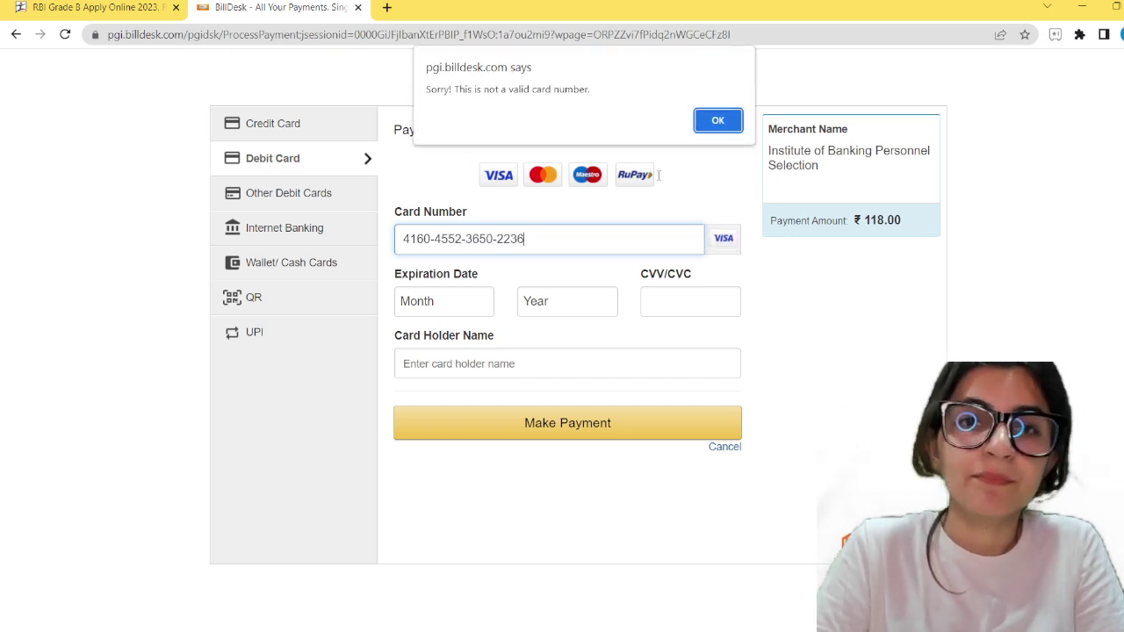
{"action": "left_click", "coordinate": [718, 121]}
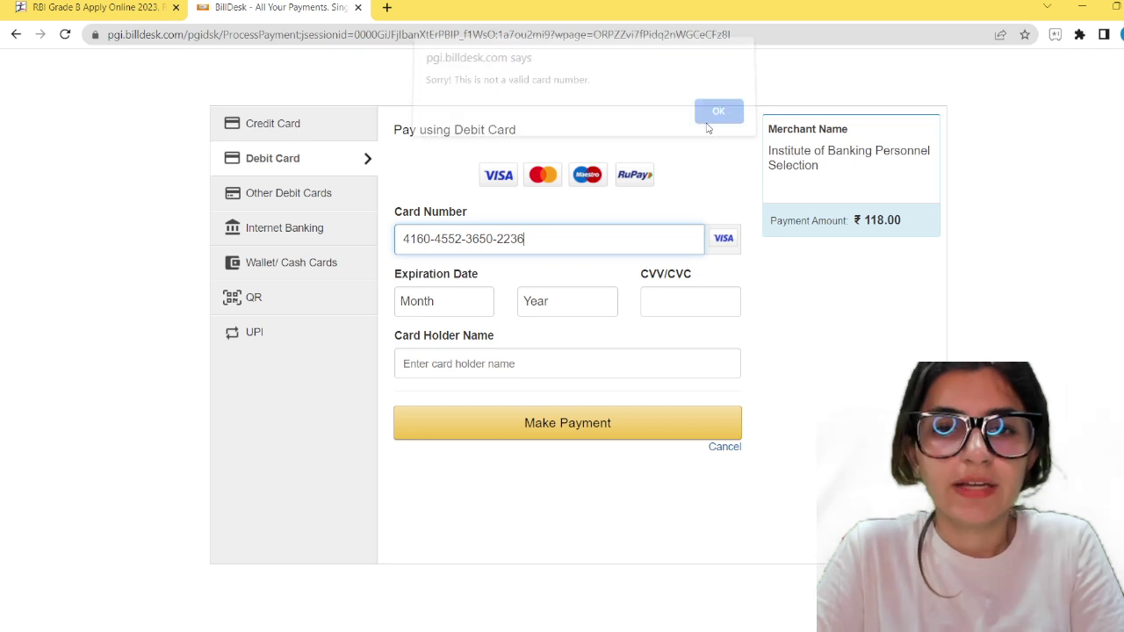
Set expiry 02 (Feb) 2025, fill in CVV and card holder's name, and attempt payment
{"action": "left_click", "coordinate": [442, 304]}
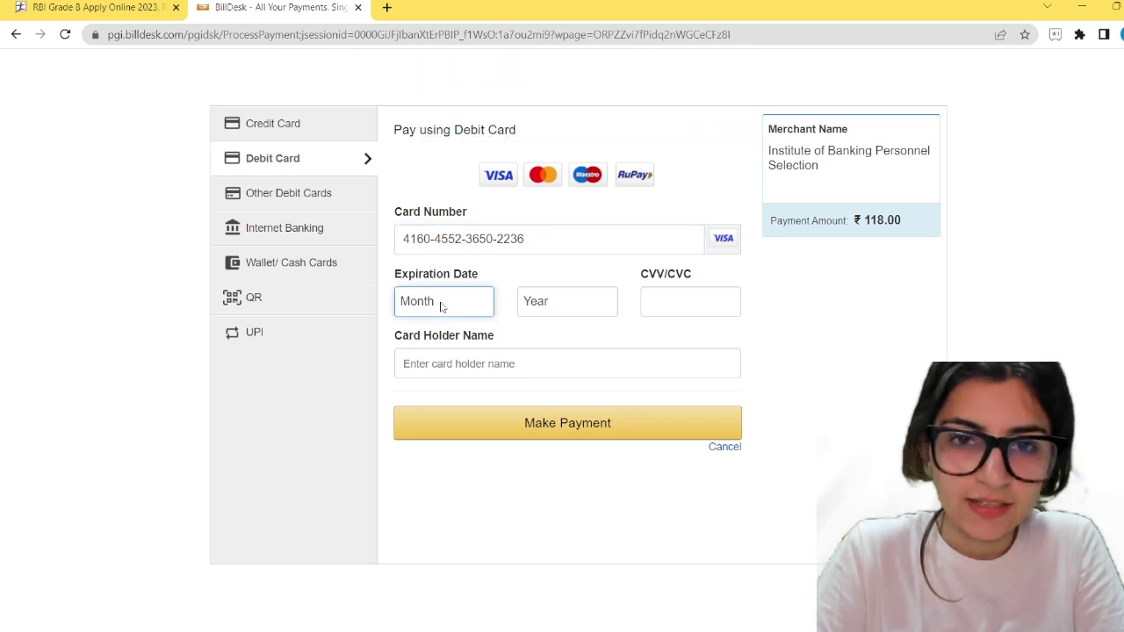
{"action": "left_click", "coordinate": [444, 363]}
{"action": "left_click", "coordinate": [548, 305]}
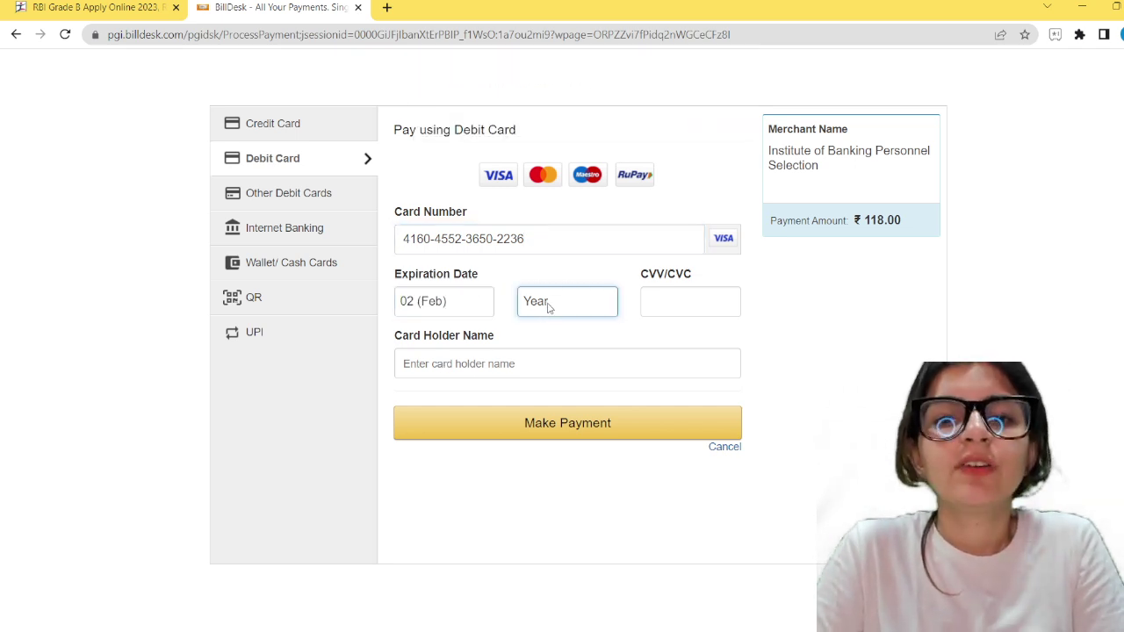
{"action": "left_click", "coordinate": [546, 378]}
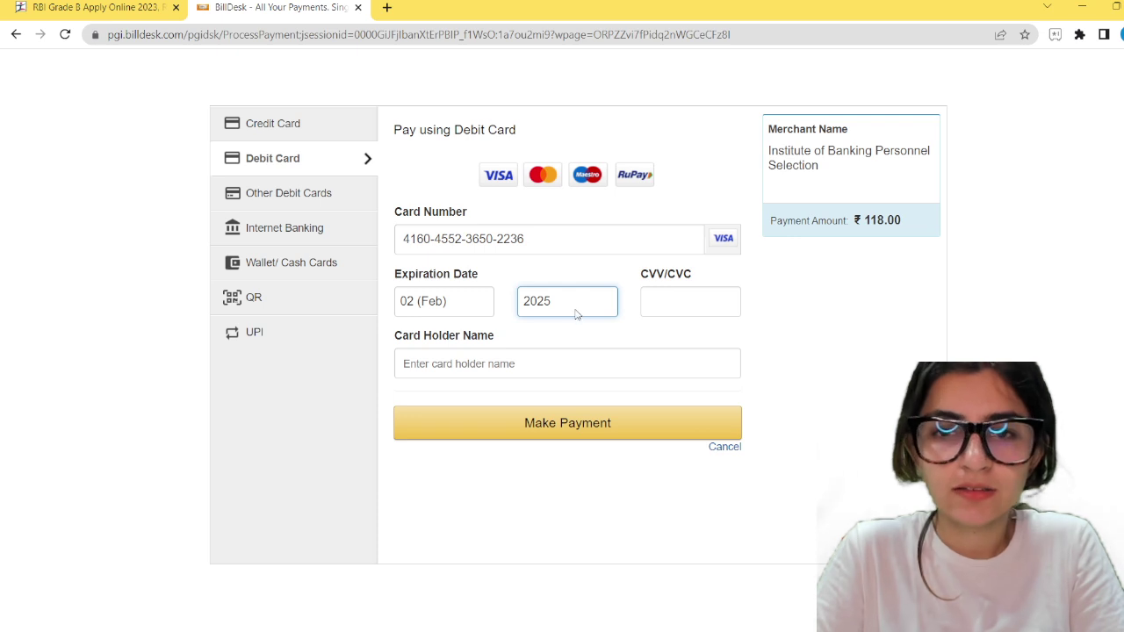
{"action": "left_click", "coordinate": [673, 303]}
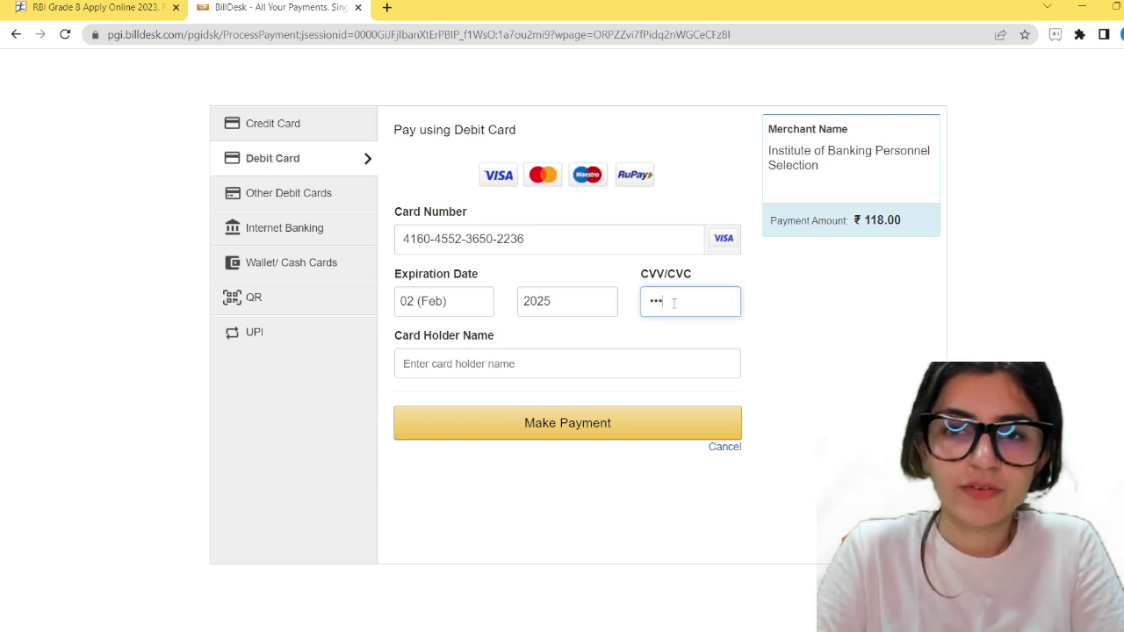
{"action": "left_click", "coordinate": [491, 371]}
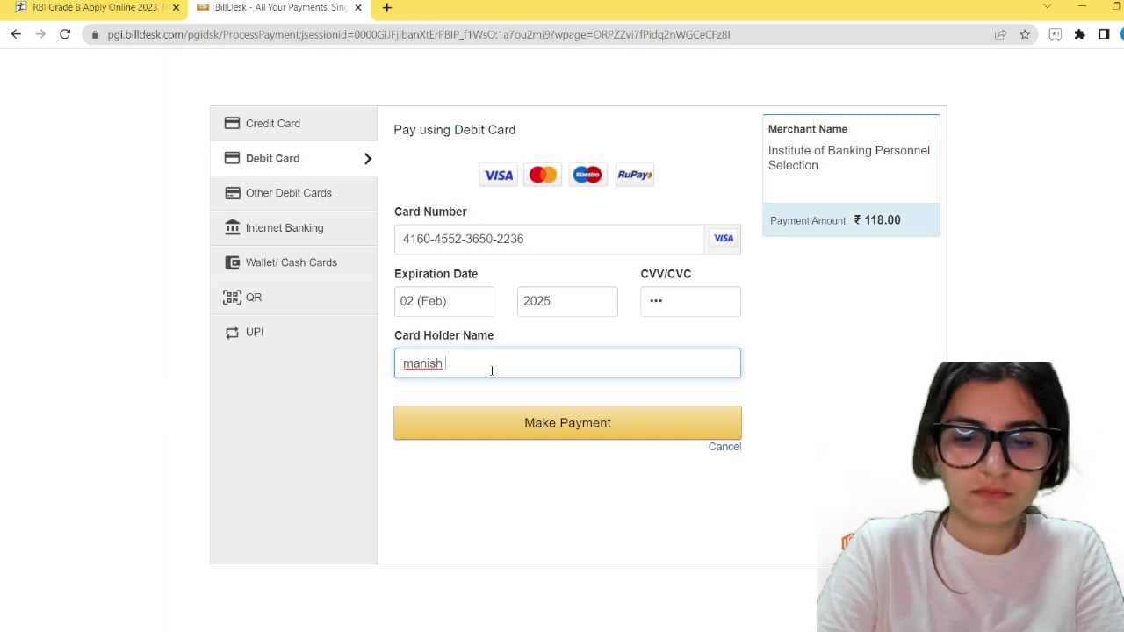
{"action": "left_click", "coordinate": [484, 436]}
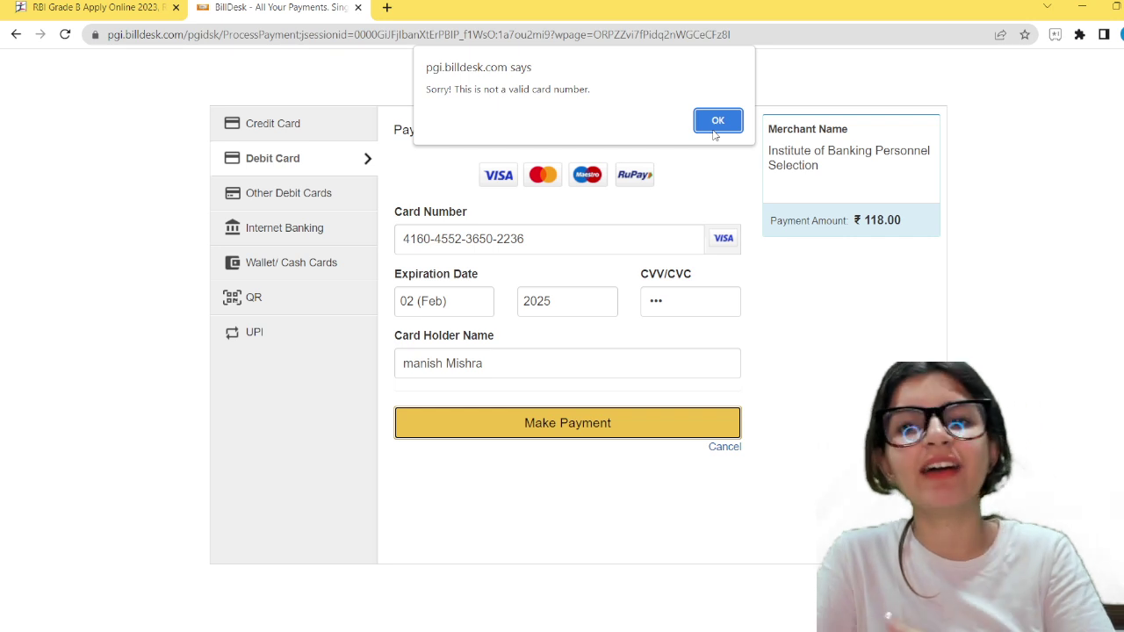
{"action": "left_click", "coordinate": [715, 128]}
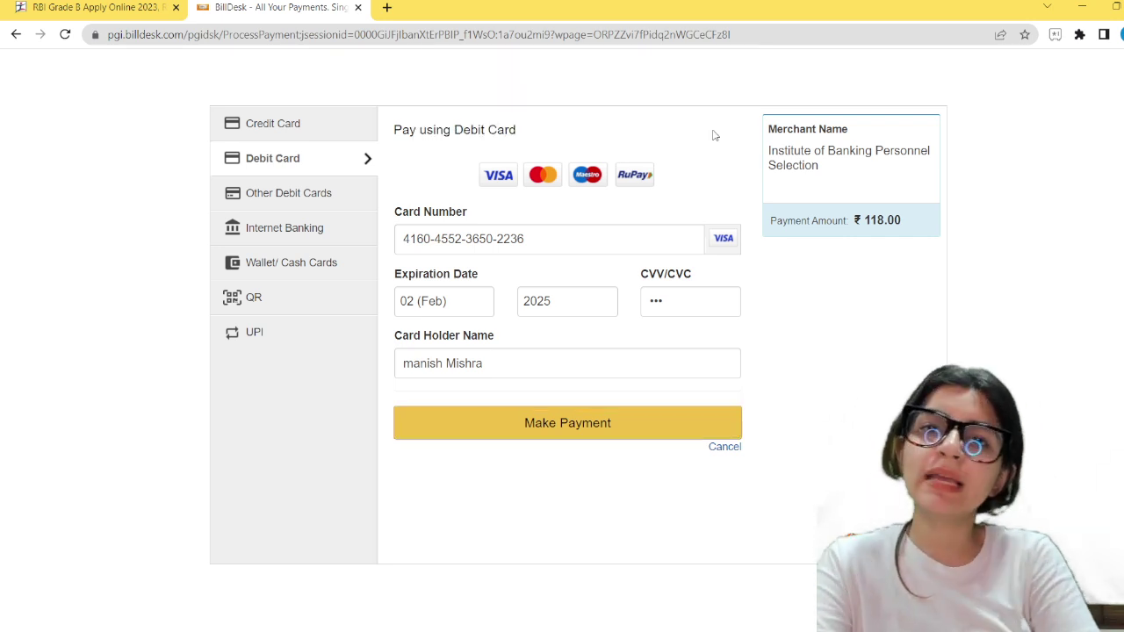